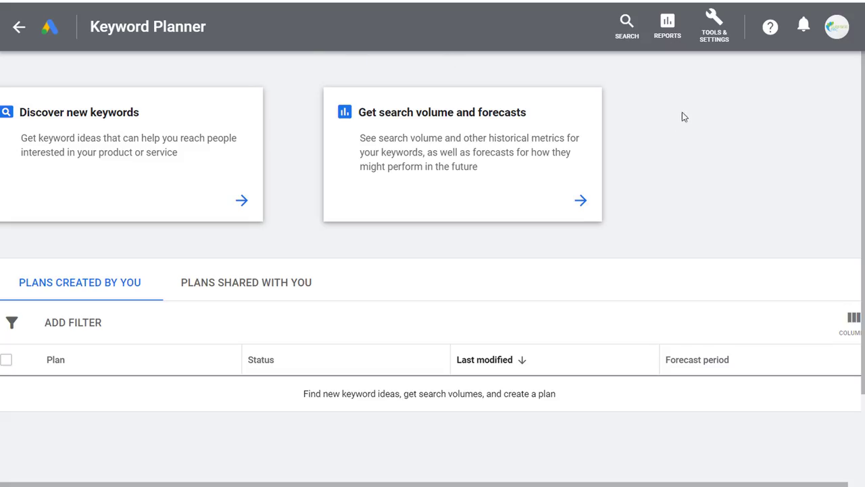
# Locate Keyword Planner among the planning tools and return to its home page.
pyautogui.click(714, 33)
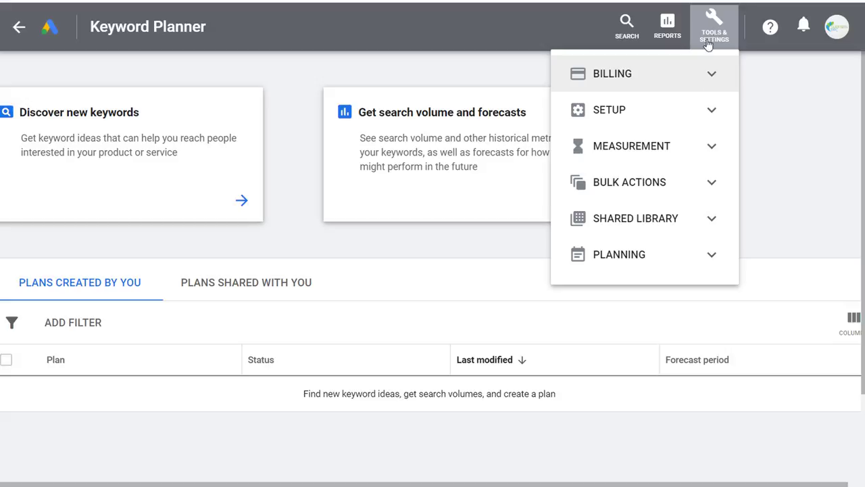
pyautogui.click(690, 261)
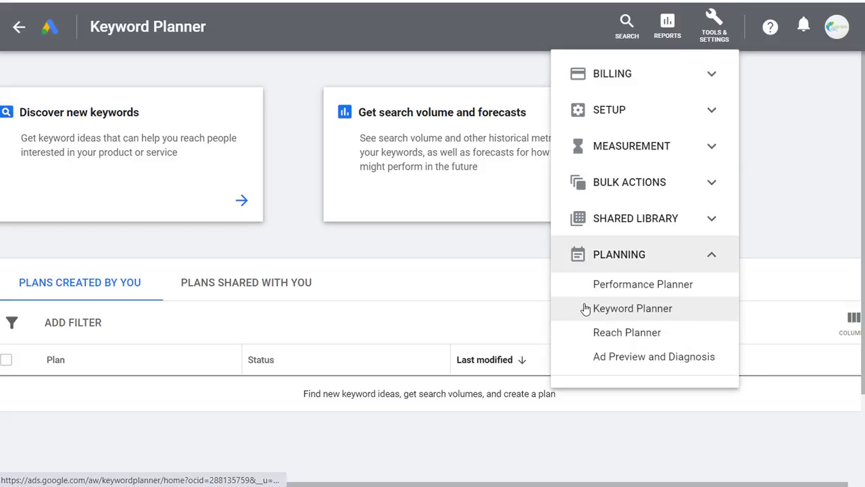
pyautogui.click(460, 245)
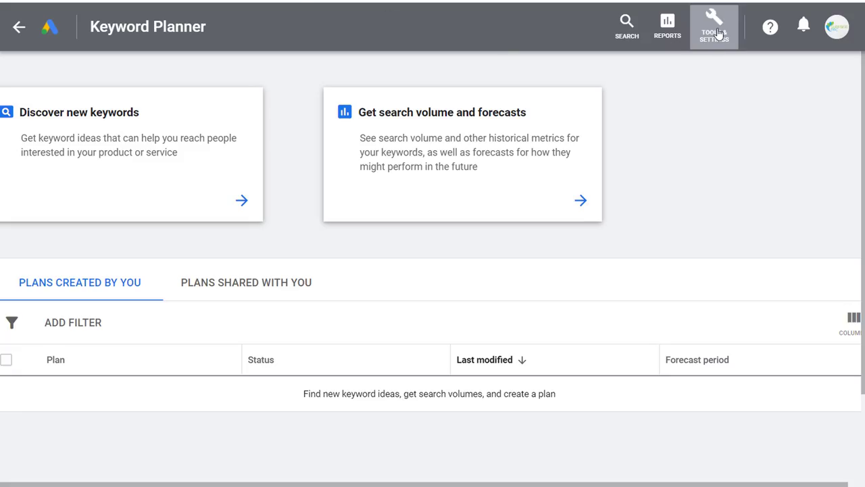
pyautogui.click(716, 34)
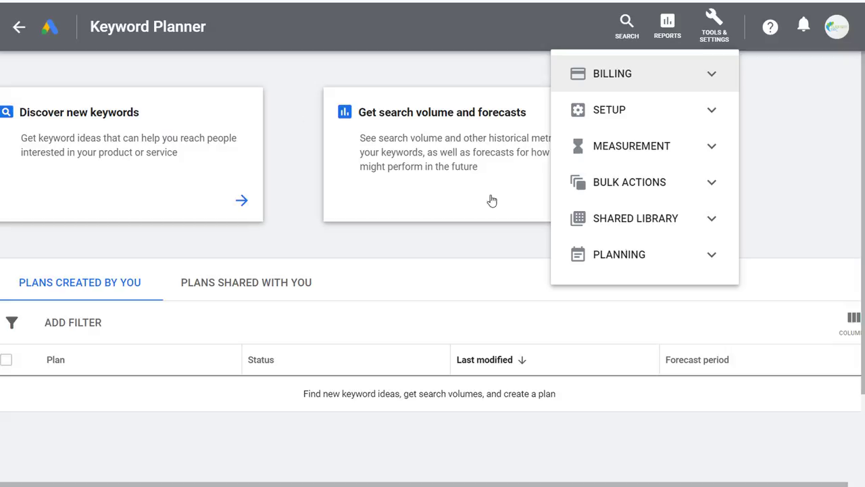
pyautogui.click(720, 258)
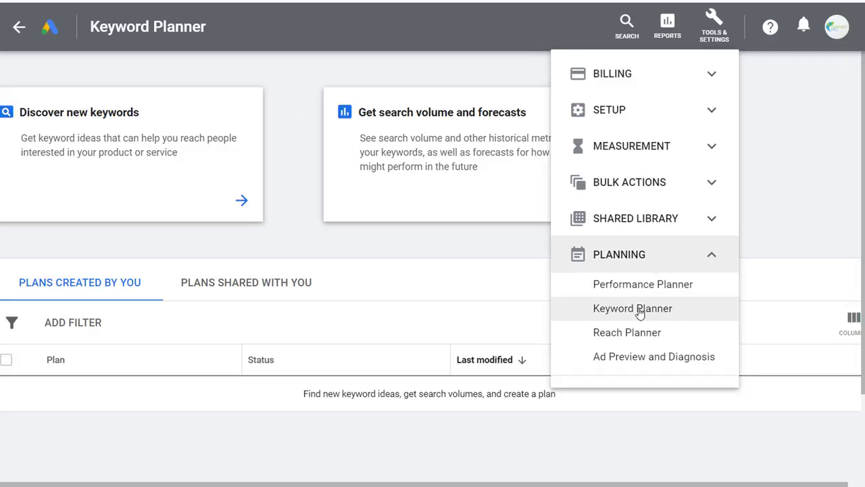
pyautogui.click(257, 70)
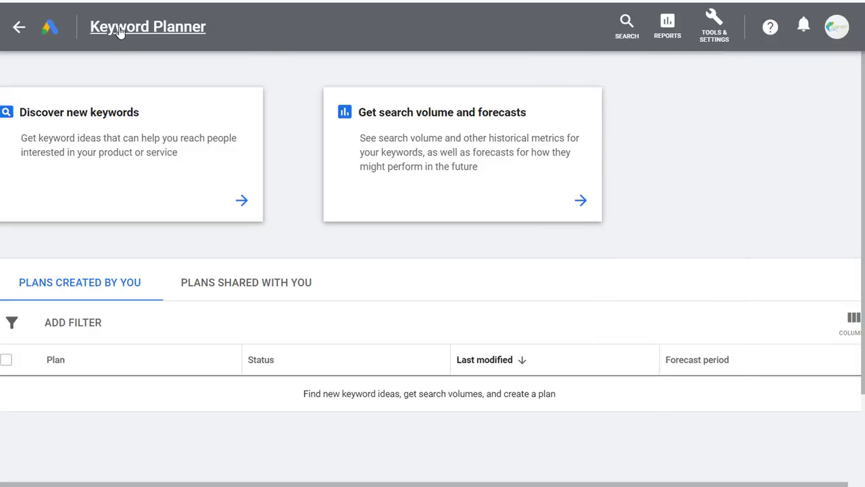
pyautogui.click(119, 32)
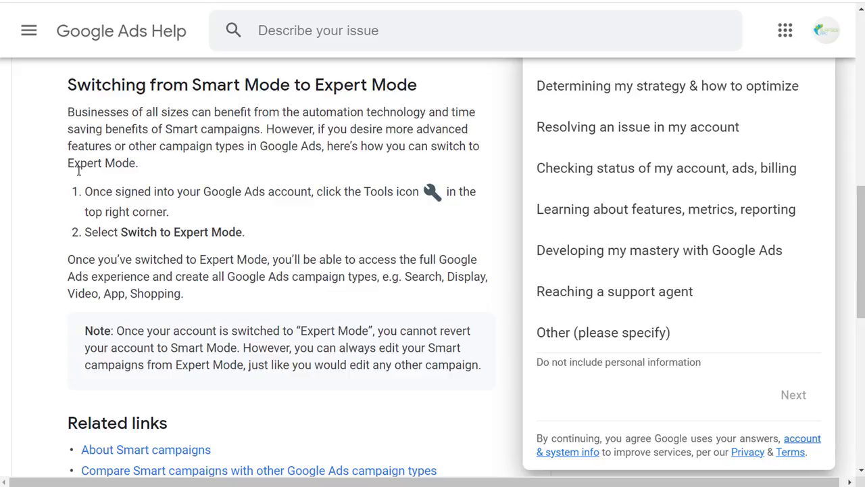
# Read the Google Ads Help instructions for switching from Smart Mode to Expert Mode.
pyautogui.moveTo(92, 193); pyautogui.dragTo(296, 193)
pyautogui.click(361, 188)
pyautogui.moveTo(120, 231); pyautogui.dragTo(244, 232)
pyautogui.click(301, 260)
pyautogui.click(203, 1)
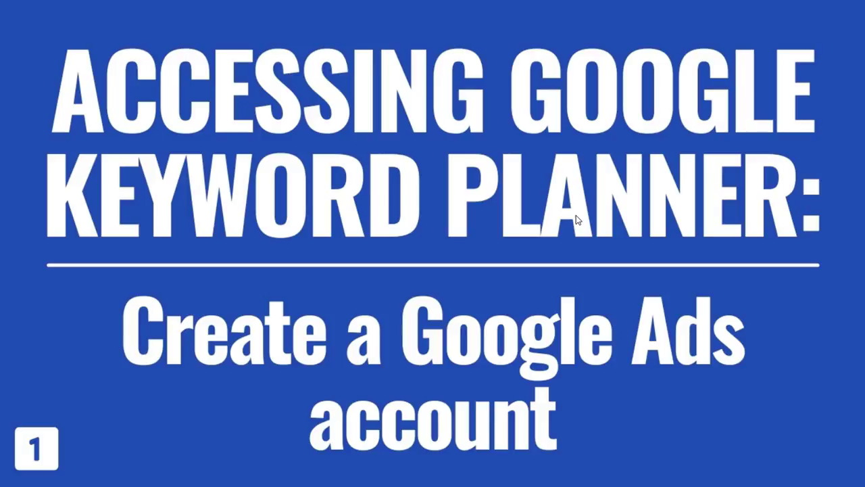
pyautogui.click(483, 204)
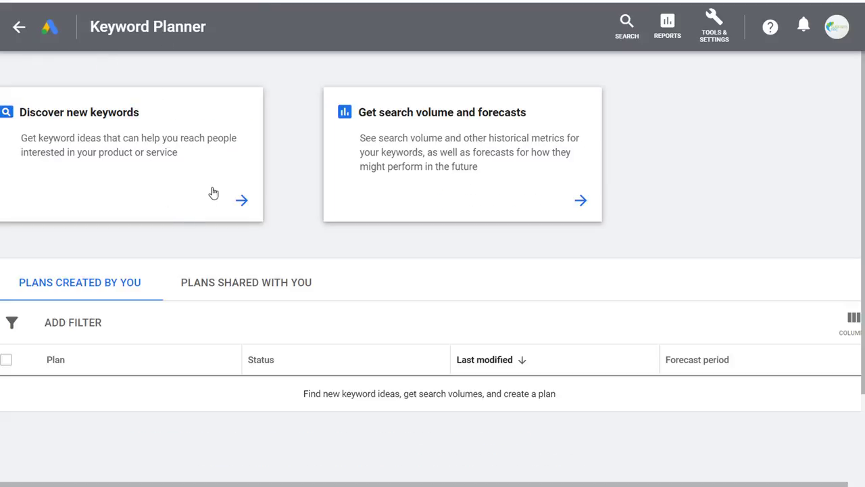
# Discover new keywords for "wicker furniture" in English for the United States.
pyautogui.click(213, 193)
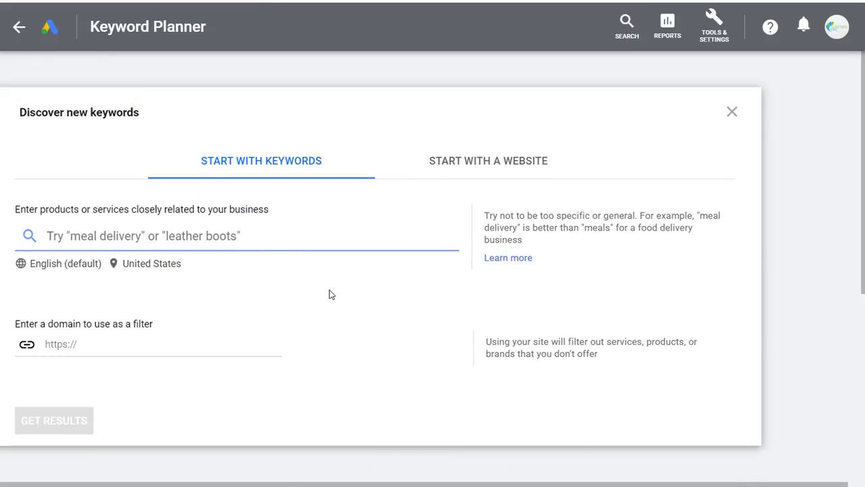
pyautogui.write('wicker furniture')
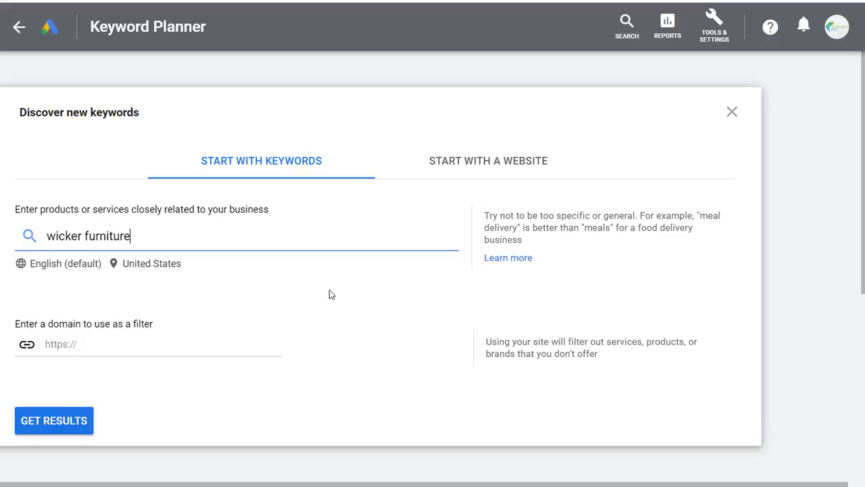
pyautogui.click(56, 409)
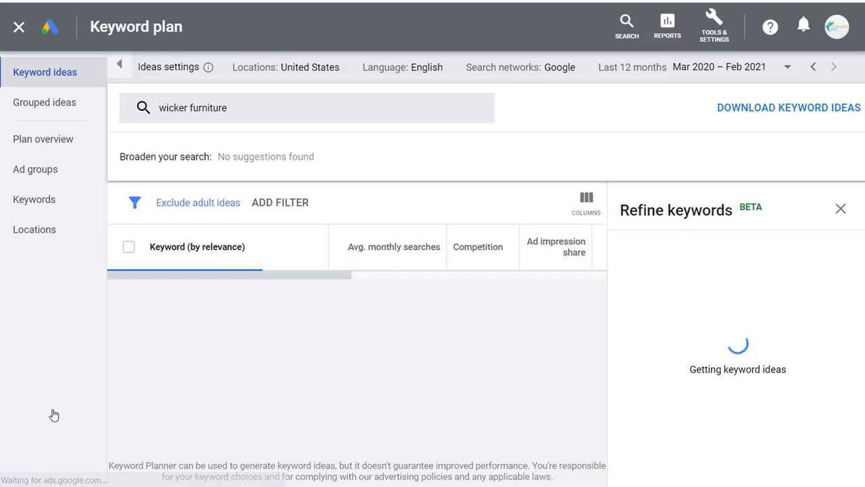
pyautogui.moveTo(387, 326); pyautogui.dragTo(441, 333)
pyautogui.click(433, 329)
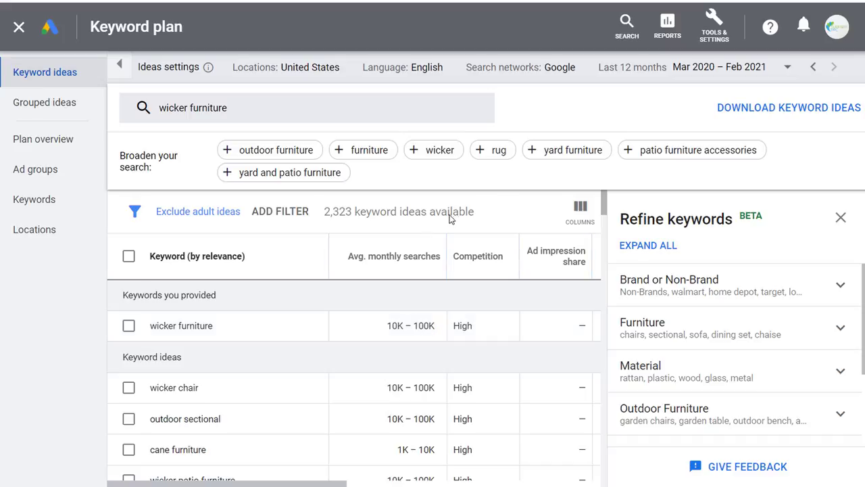
# Sort the keyword ideas by average monthly searches, highest first, and examine the ranges of the most searched ones.
pyautogui.click(390, 258)
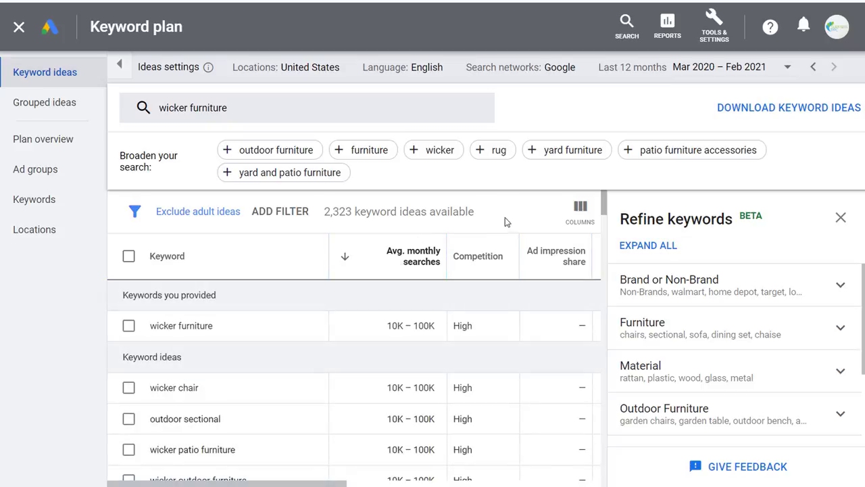
pyautogui.scroll(-2, 398, 345)
pyautogui.scroll(-2, 397, 350)
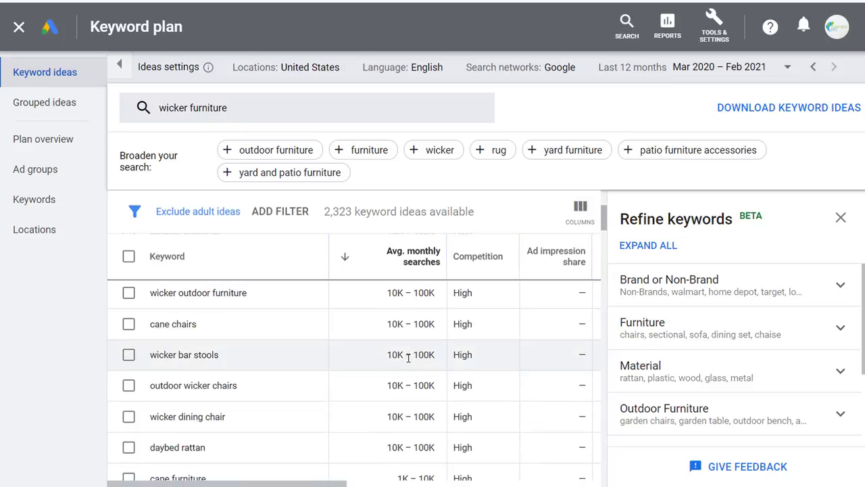
pyautogui.scroll(-2, 405, 324)
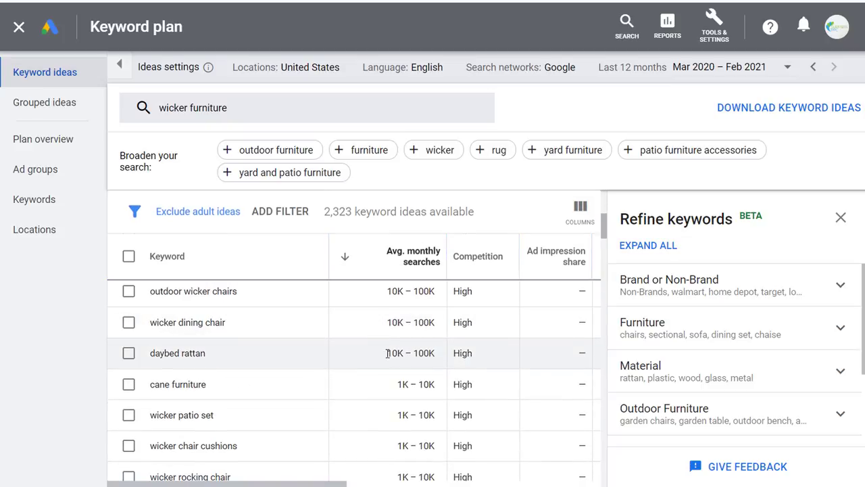
pyautogui.moveTo(389, 352); pyautogui.dragTo(436, 353)
pyautogui.moveTo(366, 330); pyautogui.dragTo(444, 331)
pyautogui.moveTo(389, 303); pyautogui.dragTo(438, 292)
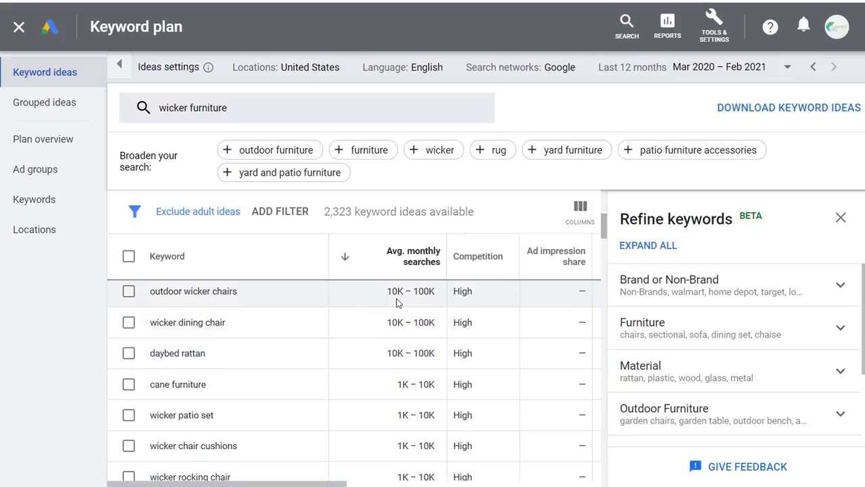
pyautogui.click(407, 307)
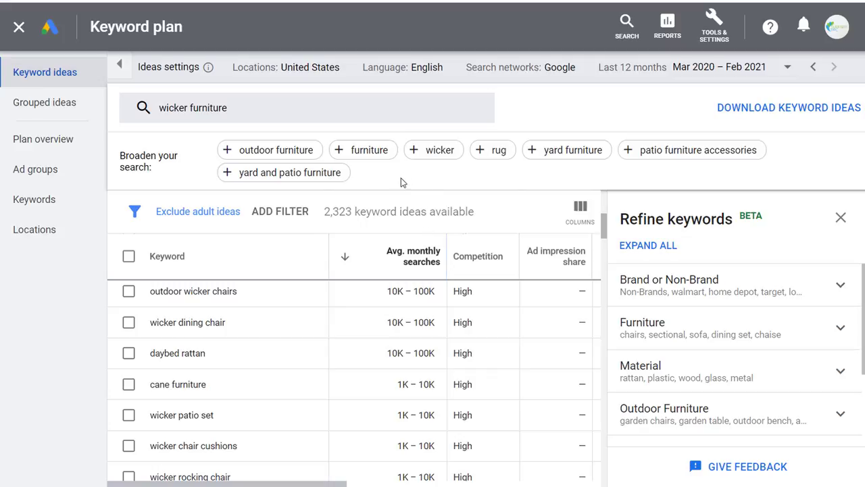
# Examine the monthly search ranges of the less searched wicker furniture keyword ideas further down the list.
pyautogui.scroll(-10, 406, 311)
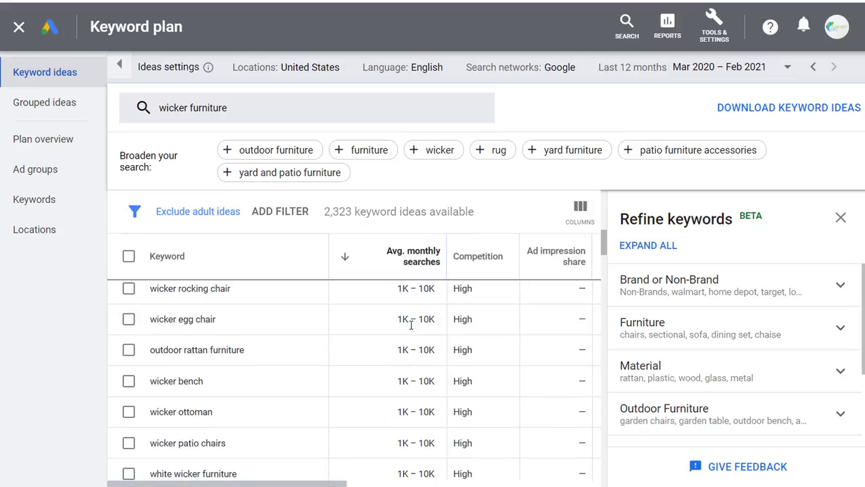
pyautogui.scroll(-5, 406, 358)
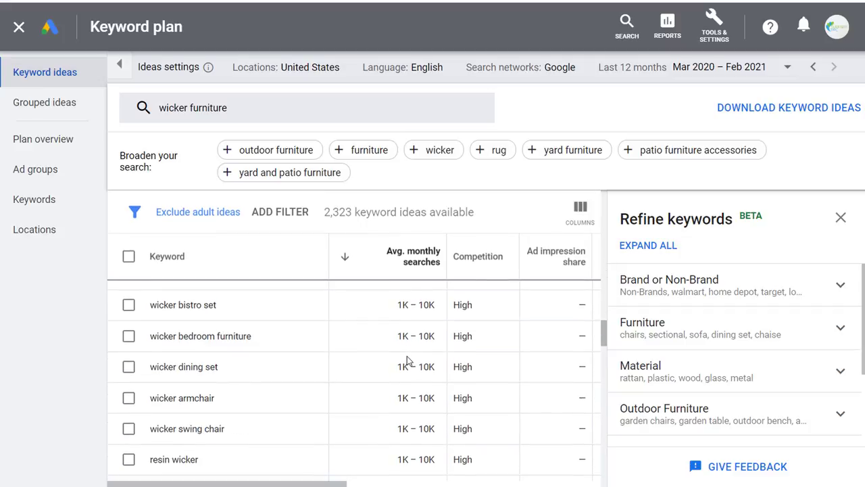
pyautogui.doubleClick(399, 366)
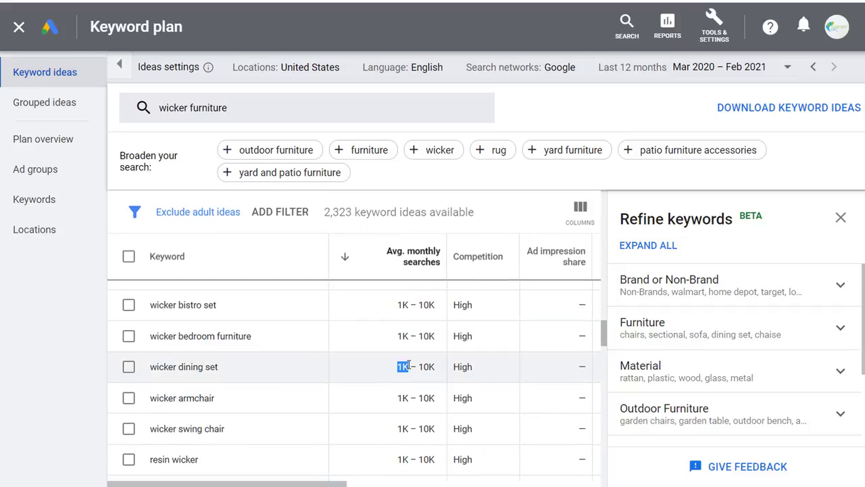
pyautogui.click(393, 369)
pyautogui.scroll(-15, 423, 351)
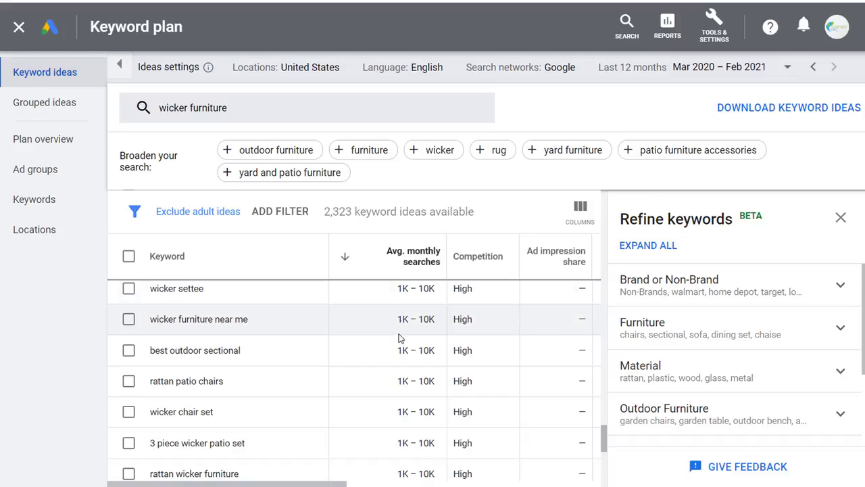
pyautogui.scroll(-5, 433, 365)
pyautogui.scroll(20, 436, 374)
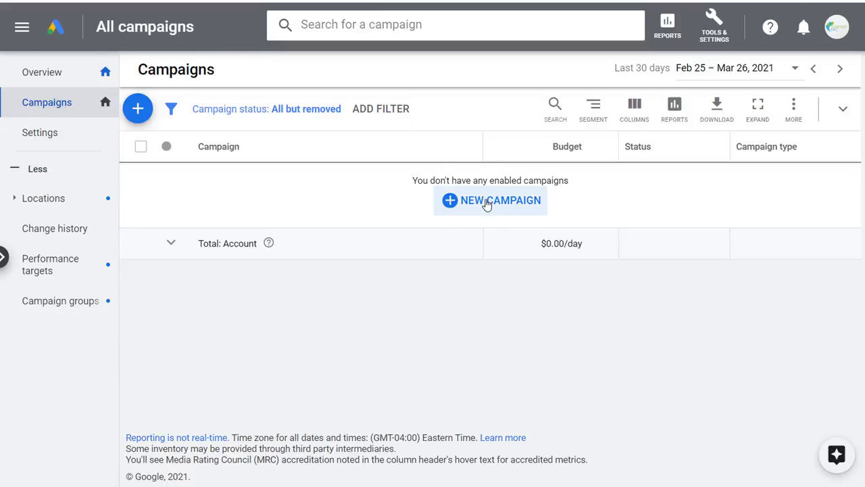
# Start a new campaign to view the available campaign goals, and cancel it.
pyautogui.click(487, 202)
pyautogui.click(458, 250)
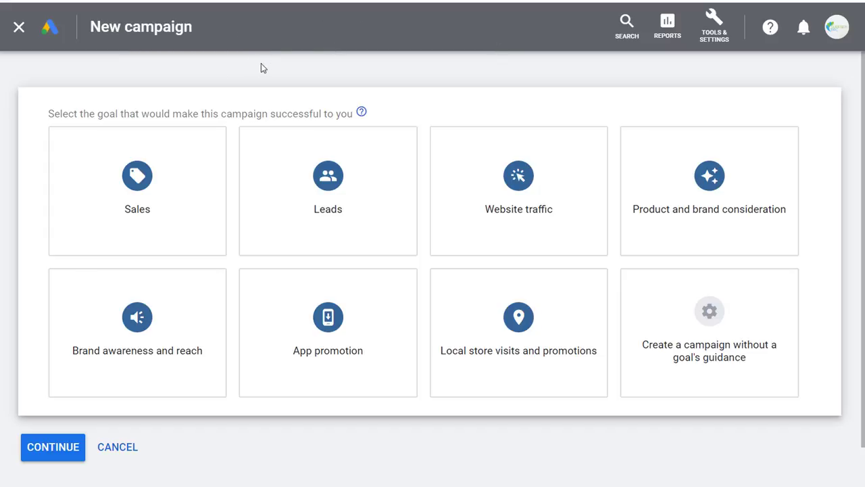
pyautogui.click(117, 449)
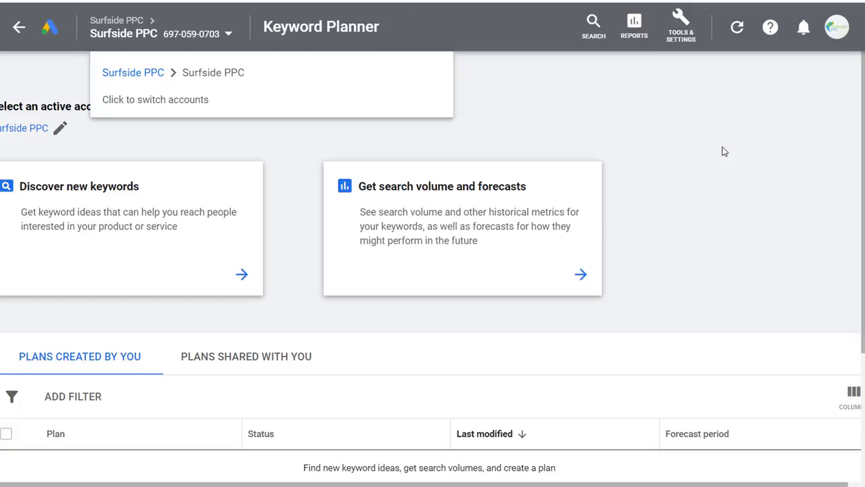
# Discover new keywords for "wicker furniture" in the Surfside PPC account and view their average monthly searches.
pyautogui.click(209, 254)
pyautogui.write('wi')
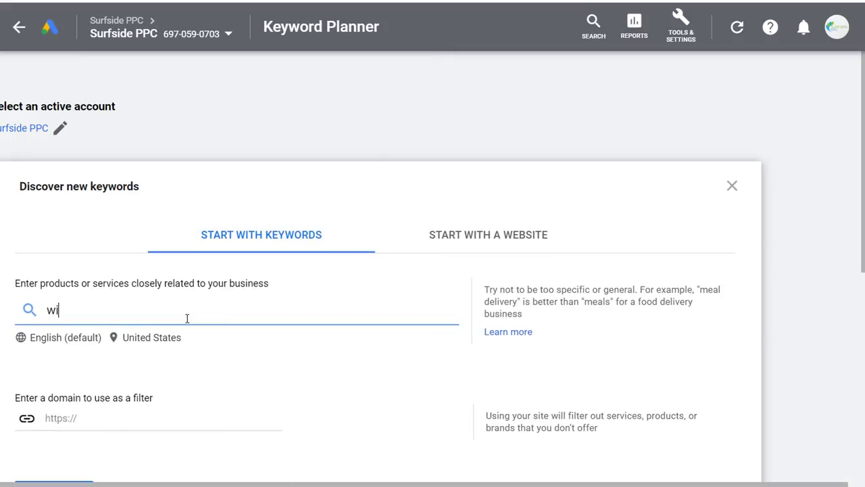
pyautogui.write('cker furniture')
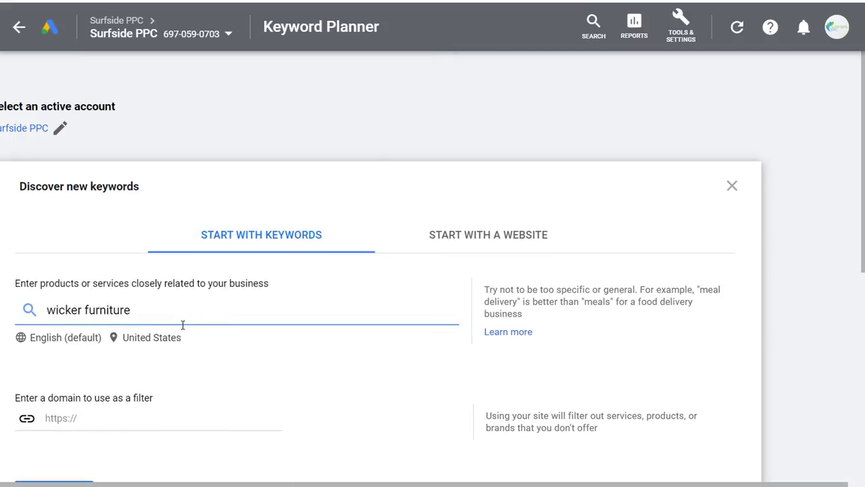
pyautogui.scroll(-2, 182, 324)
pyautogui.click(46, 402)
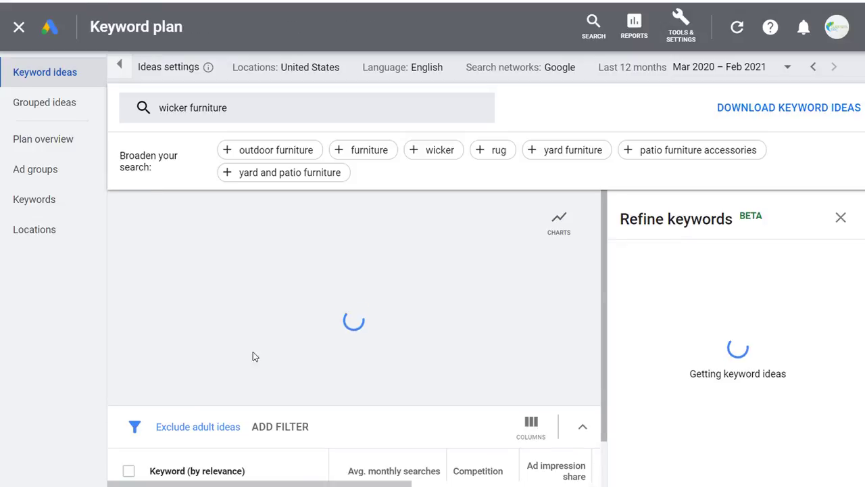
pyautogui.scroll(-3, 433, 378)
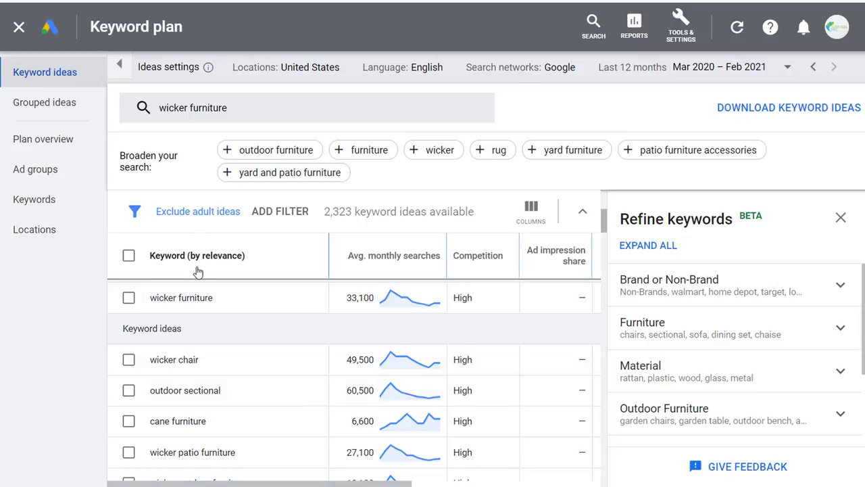
# Leave the keyword results, start a new keyword discovery, and check its language and location targeting options.
pyautogui.click(19, 27)
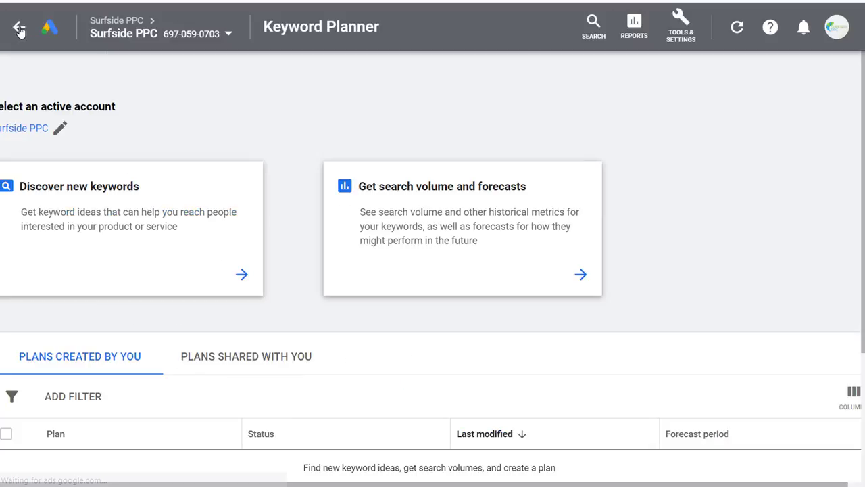
pyautogui.click(107, 216)
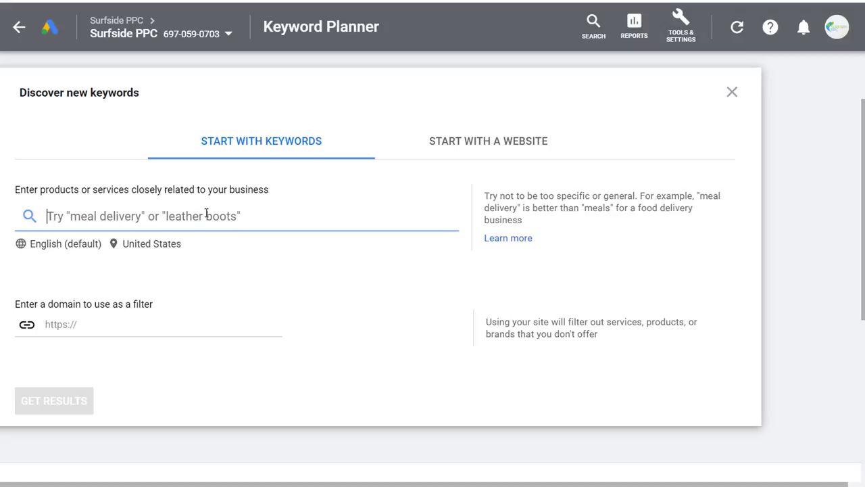
pyautogui.click(49, 245)
pyautogui.click(305, 271)
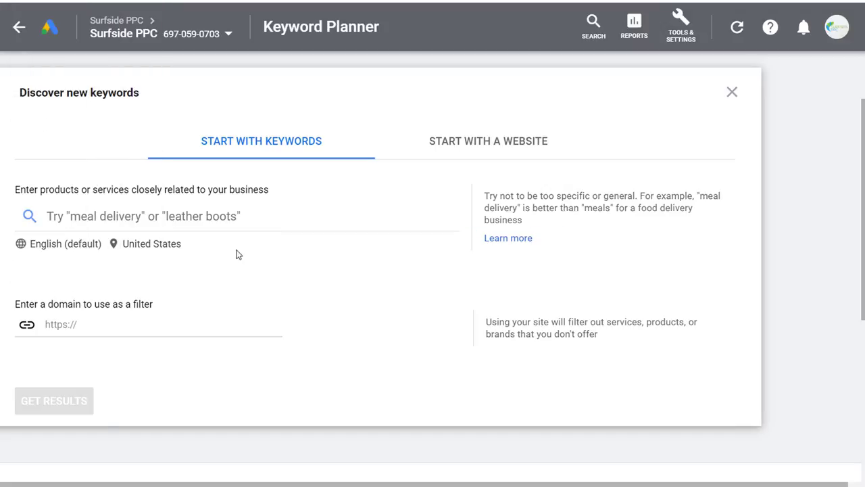
pyautogui.click(148, 250)
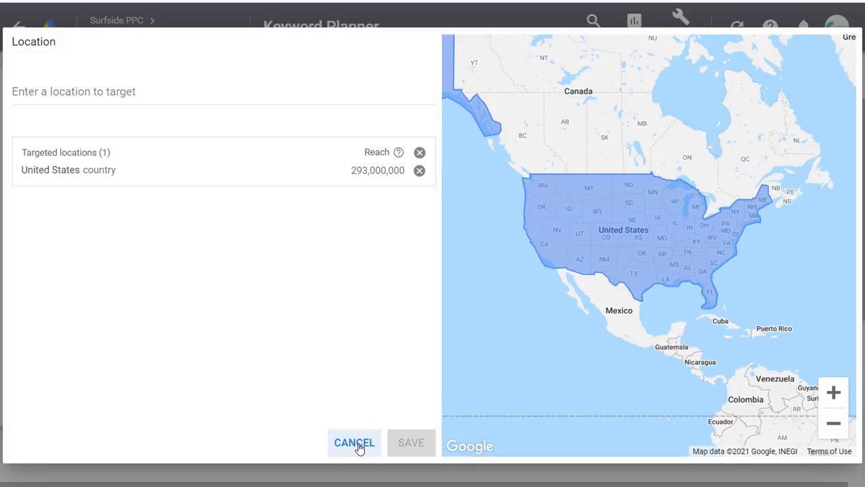
pyautogui.click(357, 444)
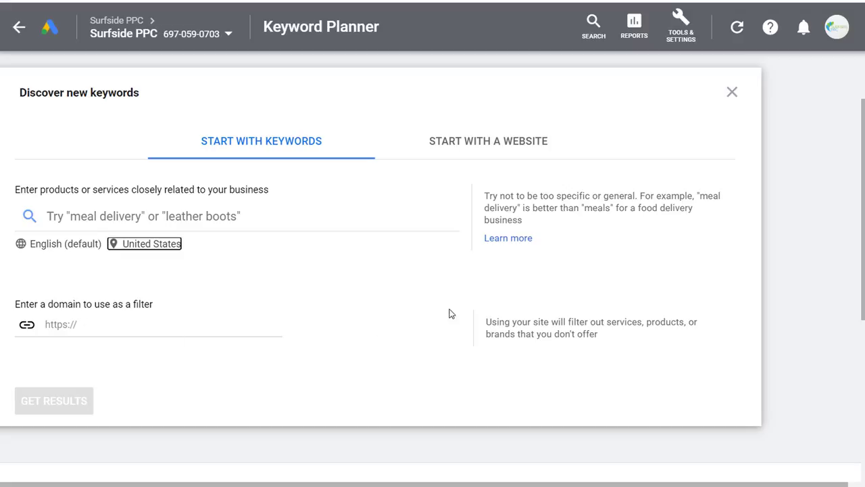
# Read the domain filter note and switch the keyword discovery to start with a website.
pyautogui.moveTo(487, 322); pyautogui.dragTo(680, 319)
pyautogui.click(666, 346)
pyautogui.click(473, 133)
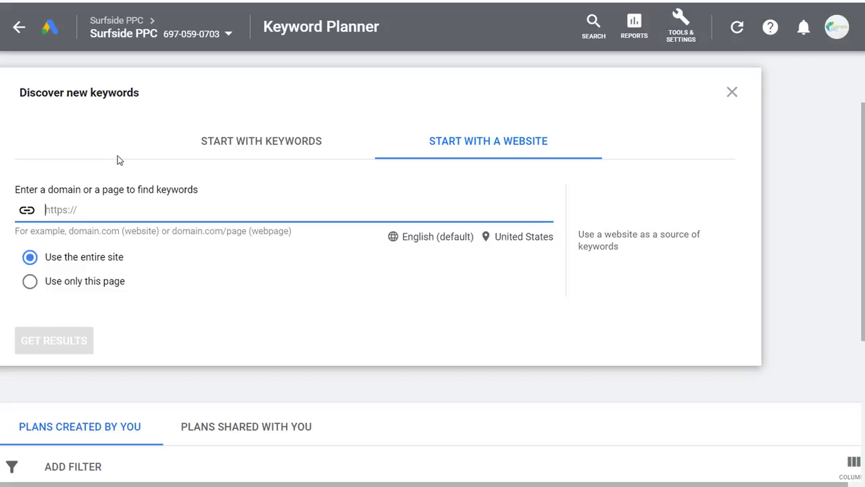
# Check the single-page and entire-site options for a website source and switch back to starting with keywords.
pyautogui.click(29, 284)
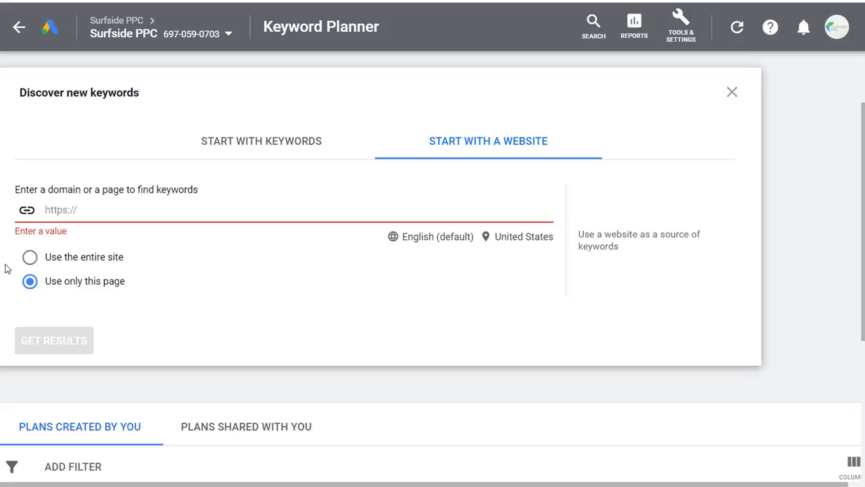
pyautogui.click(29, 257)
pyautogui.click(274, 142)
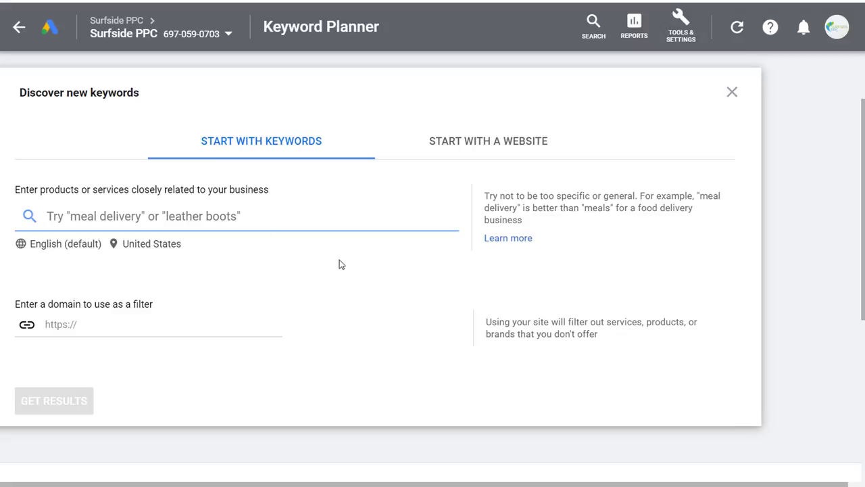
# Get keyword results for wicker furniture, wicker decor, wicker chairs, wicker sofas, wicker patio furniture, wicker dining sets, wicker baskets, wicker decorations, wicker, and wicker furniture sets.
pyautogui.write('wicker furniture')
pyautogui.press('Return')
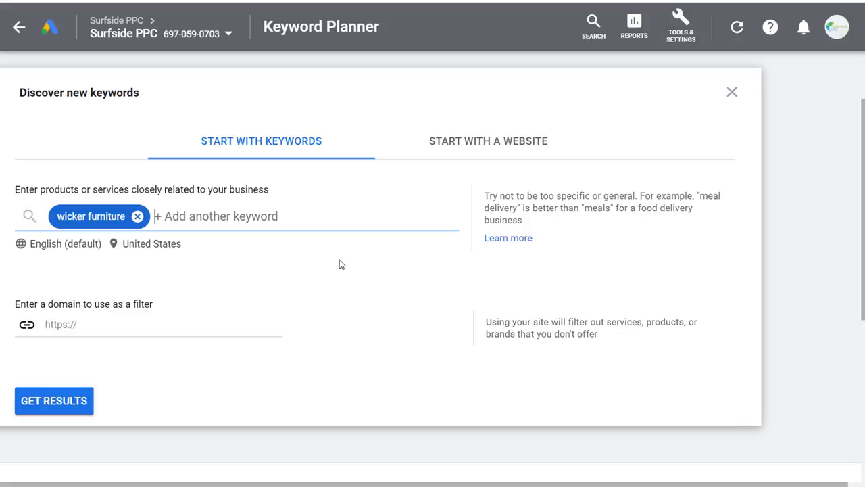
pyautogui.write('wicker decor')
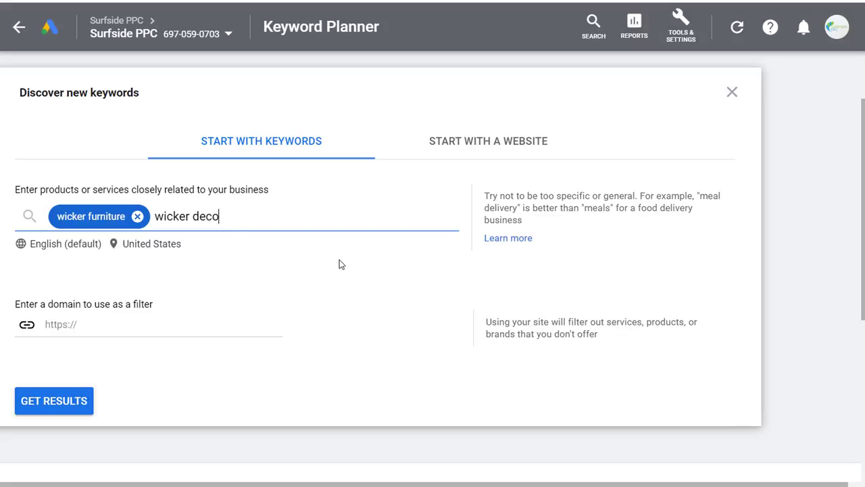
pyautogui.press('Return')
pyautogui.write('wicker chairs')
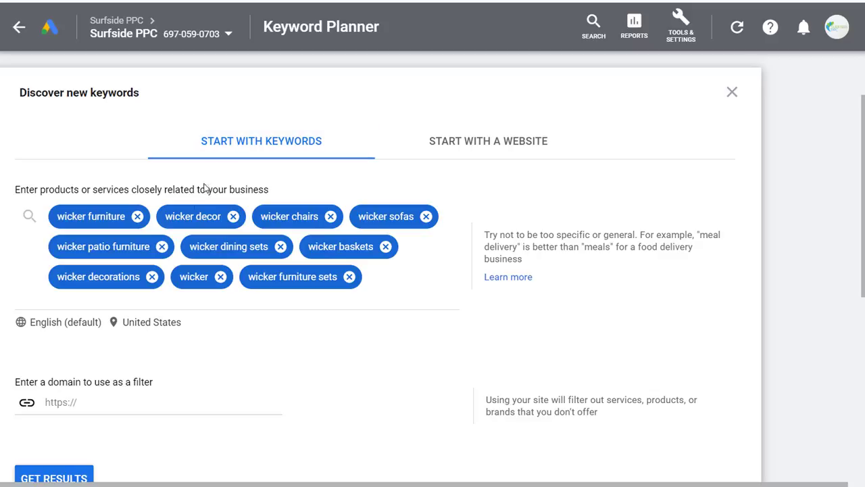
pyautogui.scroll(-1, 345, 369)
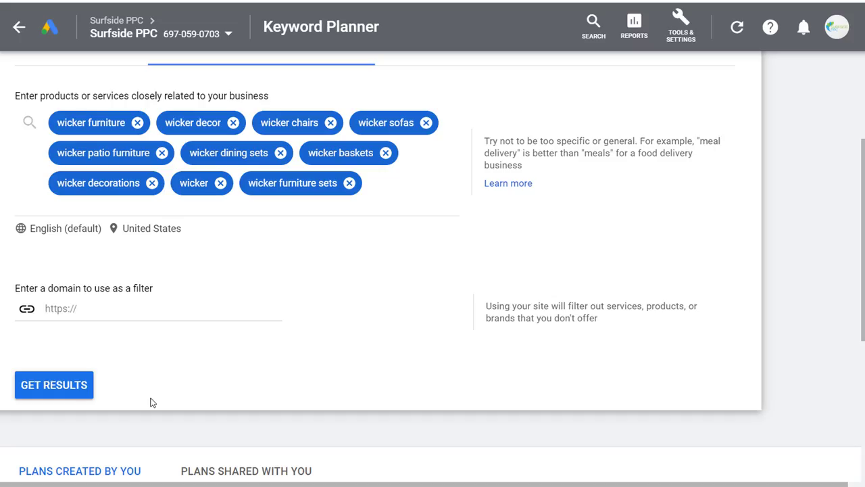
pyautogui.click(72, 396)
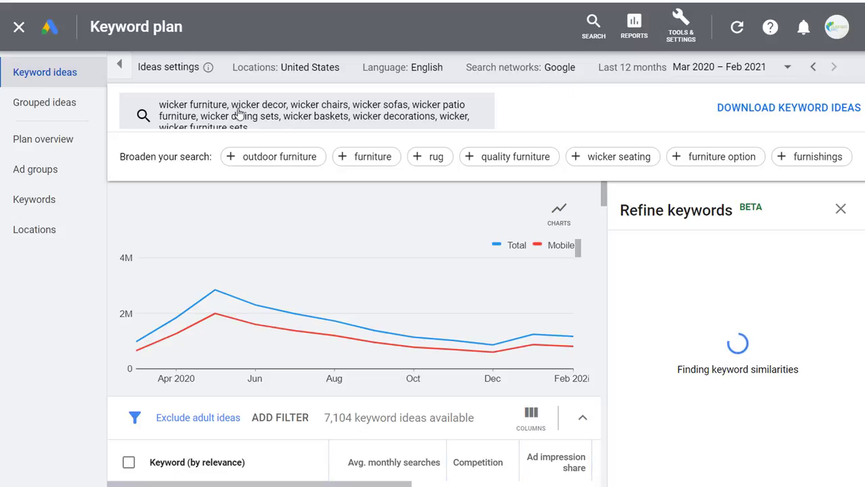
# Review the average monthly searches and competition of the provided wicker keywords.
pyautogui.scroll(-2, 325, 258)
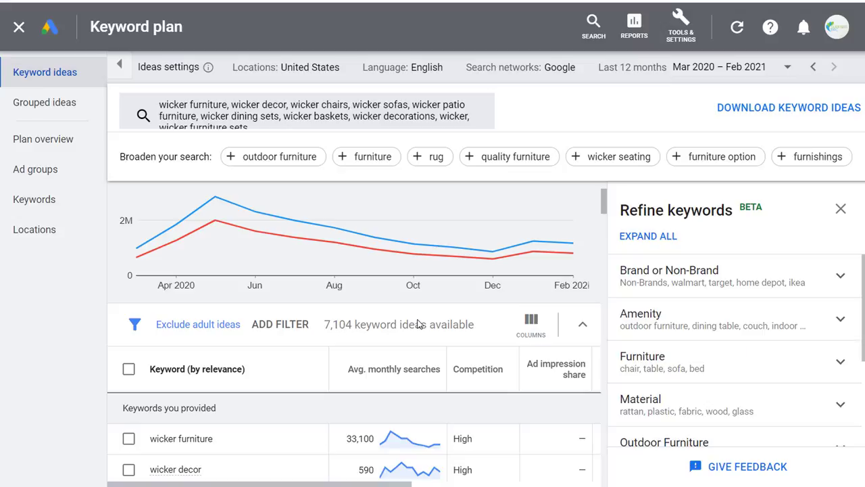
pyautogui.scroll(-2, 418, 324)
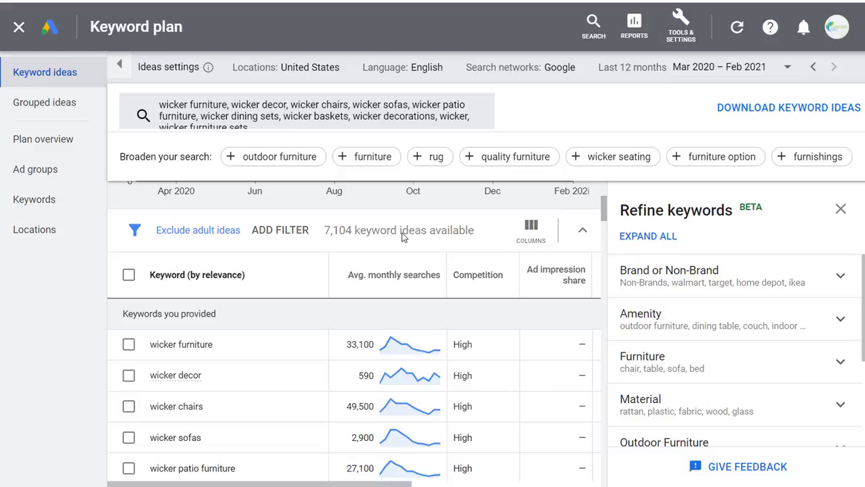
pyautogui.scroll(-2, 266, 342)
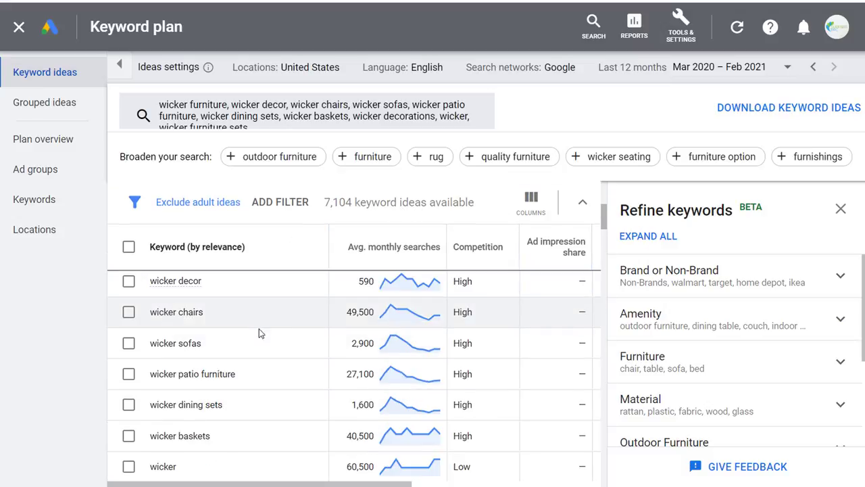
pyautogui.scroll(-2, 259, 352)
pyautogui.scroll(4, 257, 329)
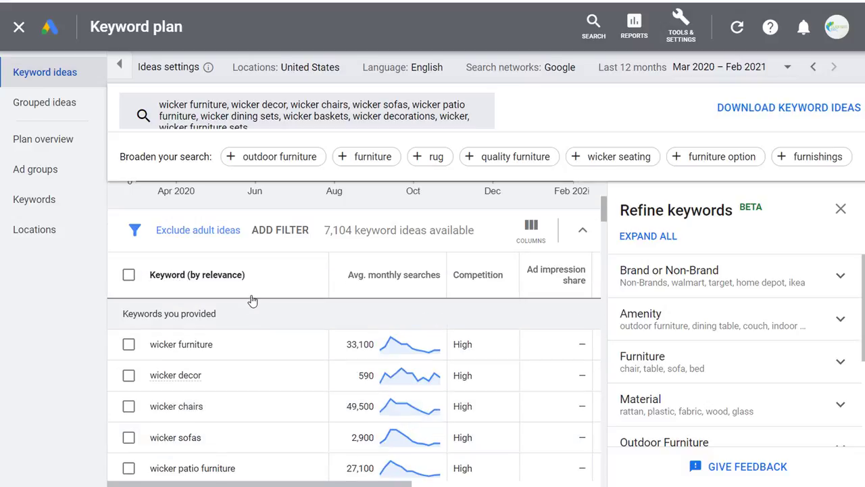
pyautogui.scroll(-2, 271, 367)
pyautogui.scroll(3, 271, 366)
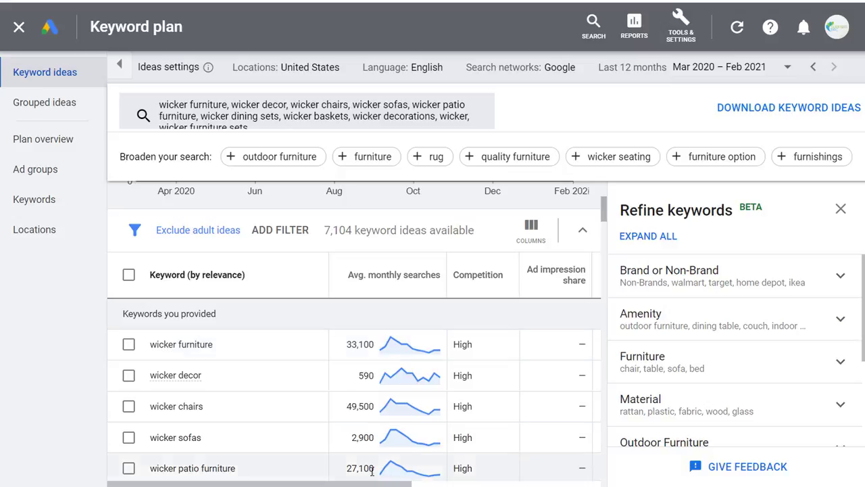
# Read what the low and high range top of page bid columns mean for the provided keywords.
pyautogui.moveTo(363, 484); pyautogui.dragTo(525, 478)
pyautogui.click(350, 278)
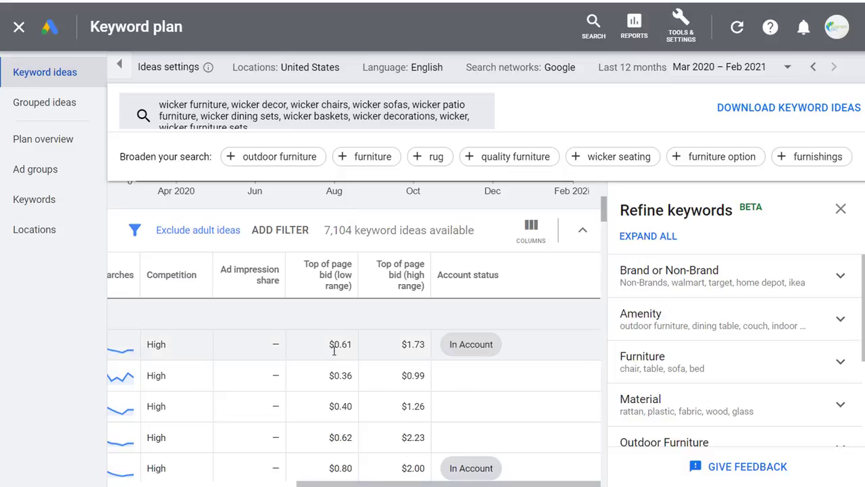
pyautogui.moveTo(318, 284)
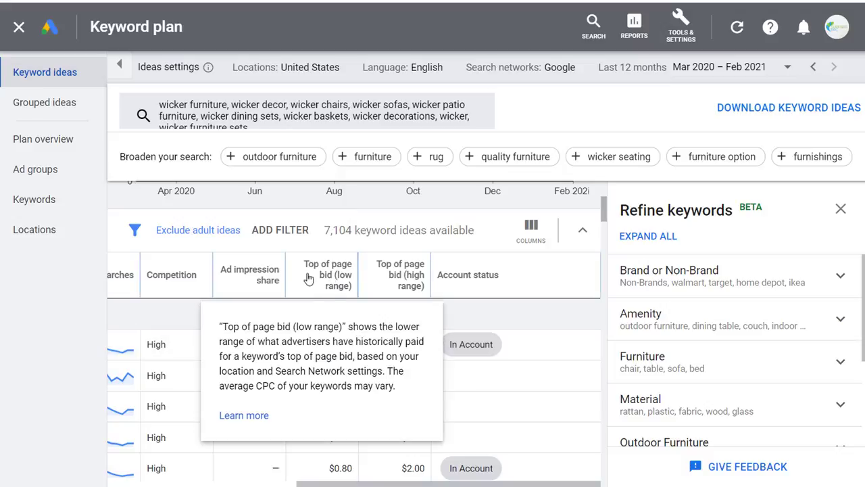
pyautogui.moveTo(397, 277)
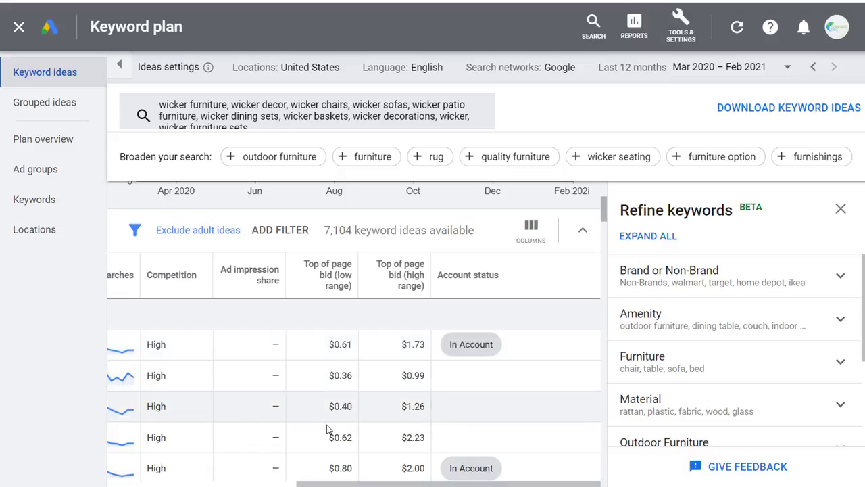
pyautogui.moveTo(405, 484); pyautogui.dragTo(215, 484)
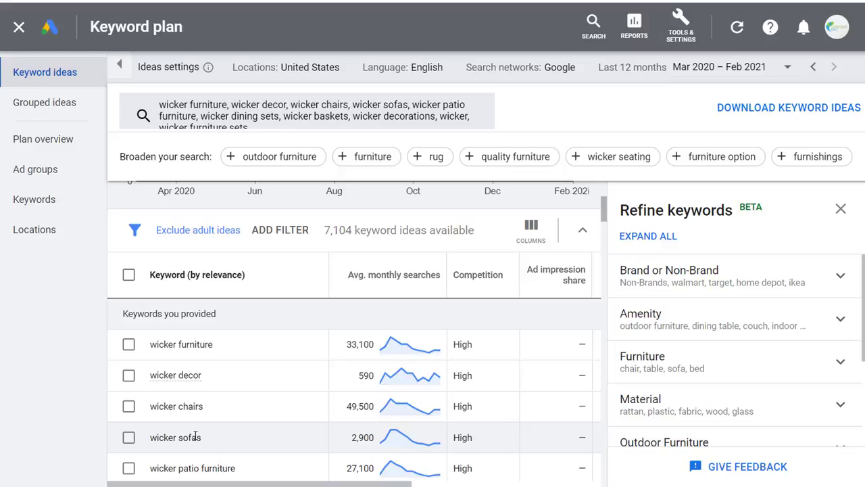
# Compare the low and high top of page bids of the provided keywords with their competition levels.
pyautogui.hscroll(5, 408, 459)
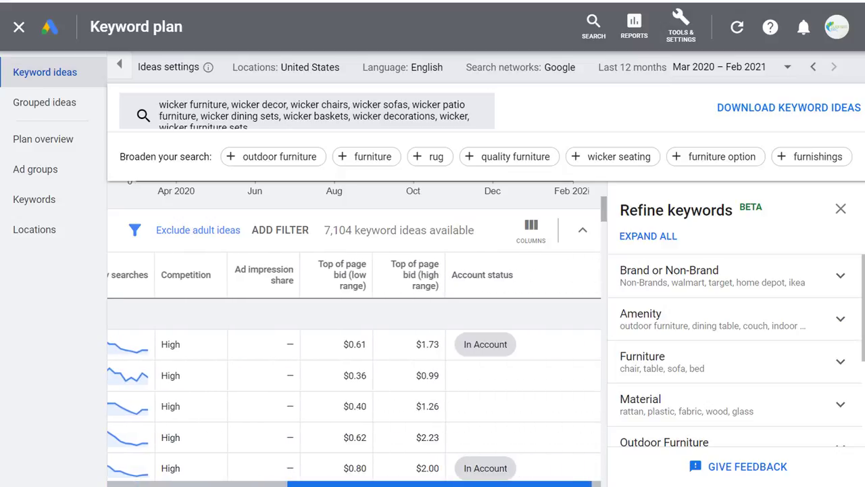
pyautogui.moveTo(443, 440); pyautogui.dragTo(329, 439)
pyautogui.moveTo(446, 412); pyautogui.dragTo(403, 409)
pyautogui.click(381, 419)
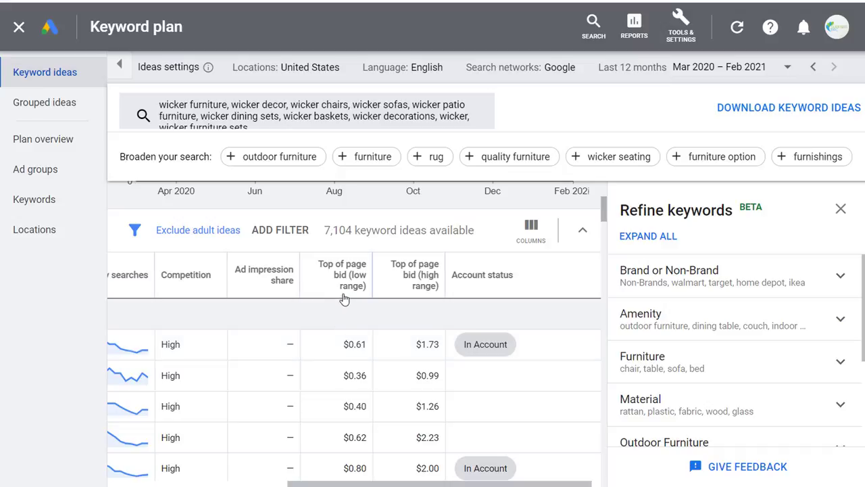
pyautogui.moveTo(180, 281)
pyautogui.moveTo(387, 483); pyautogui.dragTo(207, 484)
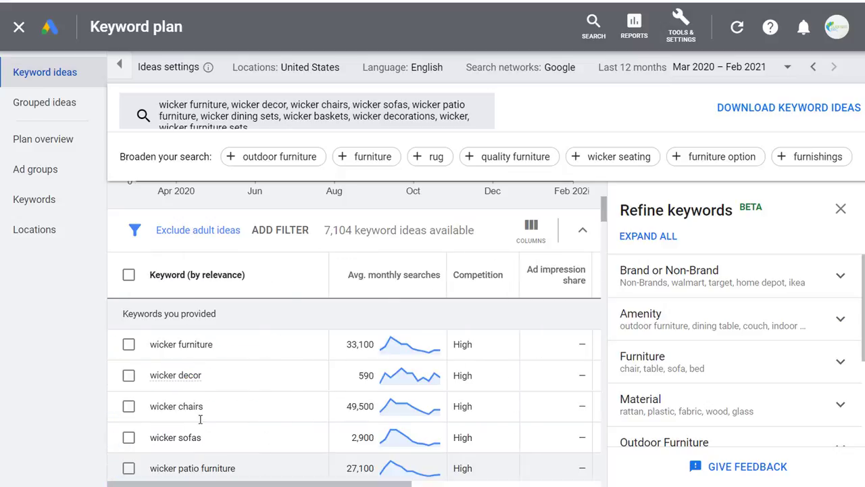
# Browse the suggested keyword ideas below the provided keywords, such as cane furniture, for relevant terms and search volumes.
pyautogui.scroll(-4, 246, 344)
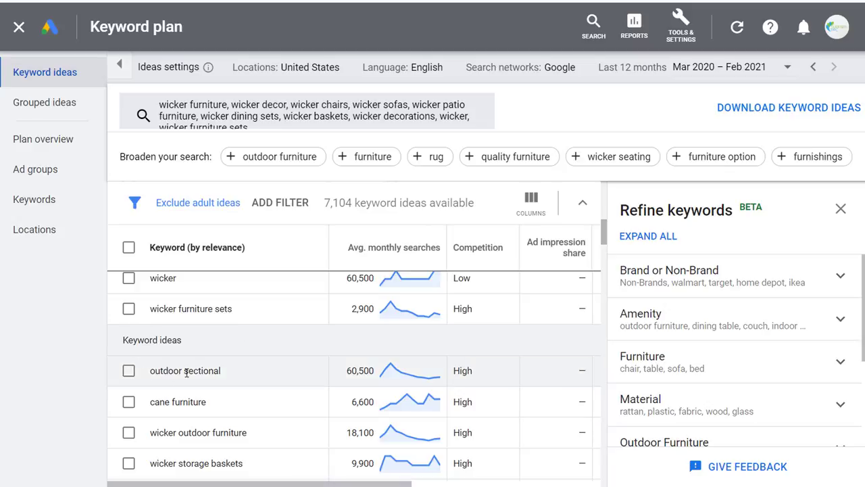
pyautogui.scroll(-1, 255, 386)
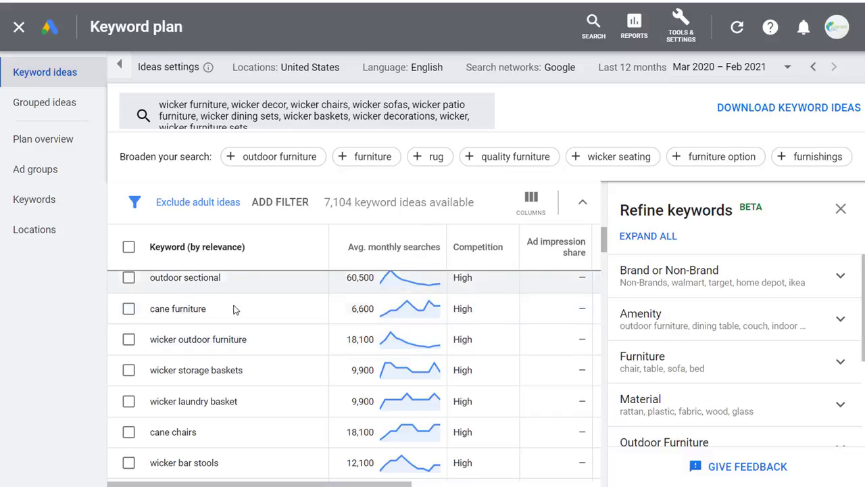
pyautogui.moveTo(211, 309); pyautogui.dragTo(153, 312)
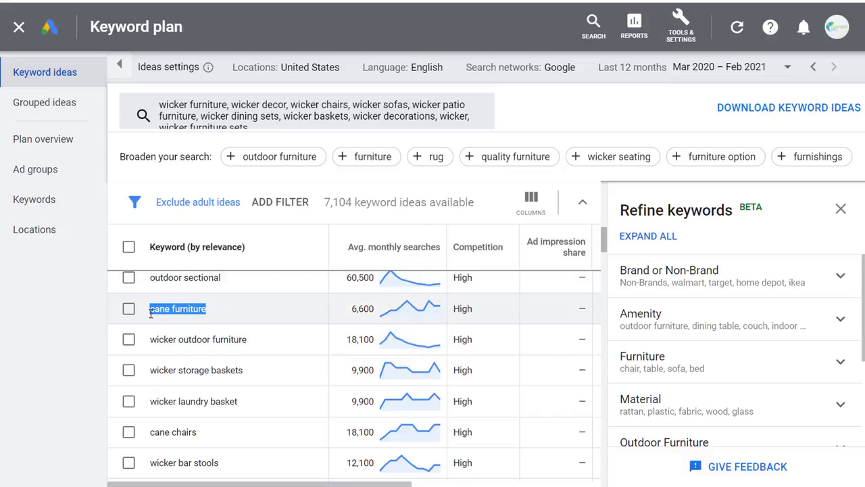
pyautogui.click(158, 311)
pyautogui.scroll(-1, 201, 322)
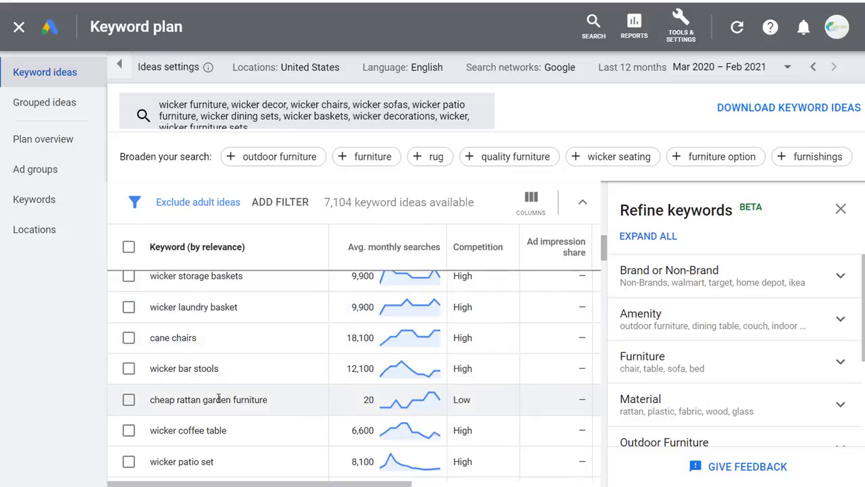
pyautogui.scroll(-1, 260, 399)
pyautogui.scroll(-1, 264, 368)
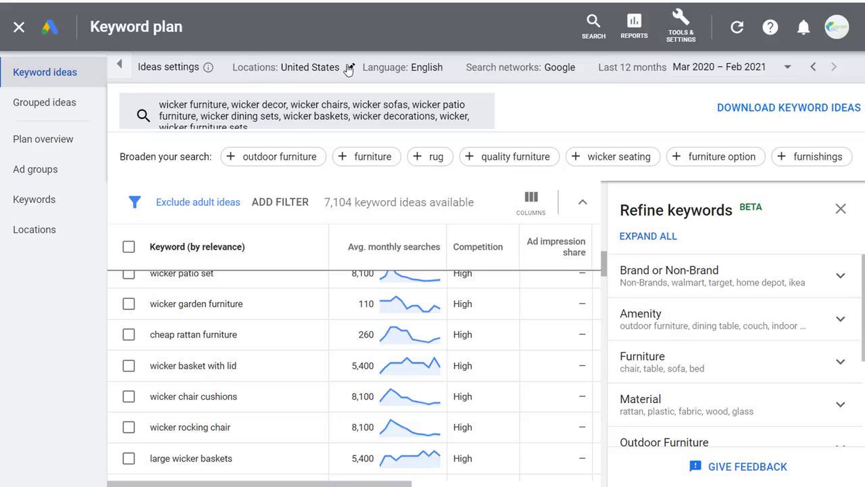
# Replace the targeted location with the state of Florida, United States, and review the average monthly searches there.
pyautogui.click(346, 68)
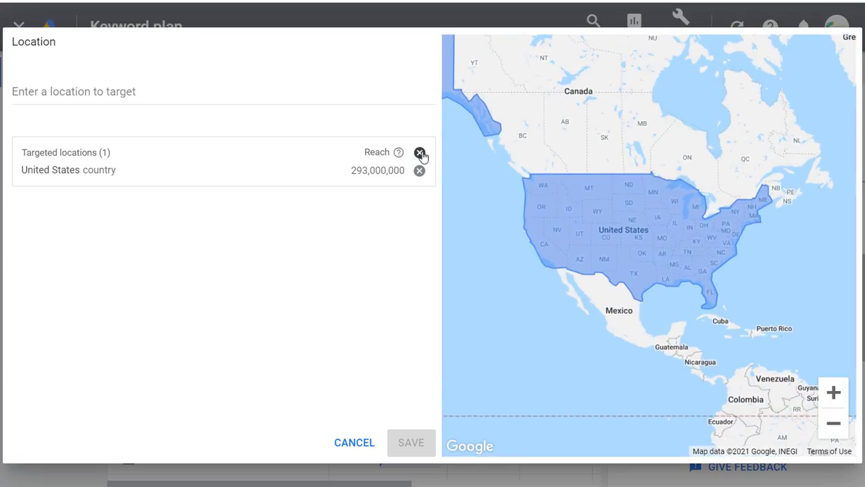
pyautogui.click(419, 153)
pyautogui.click(165, 92)
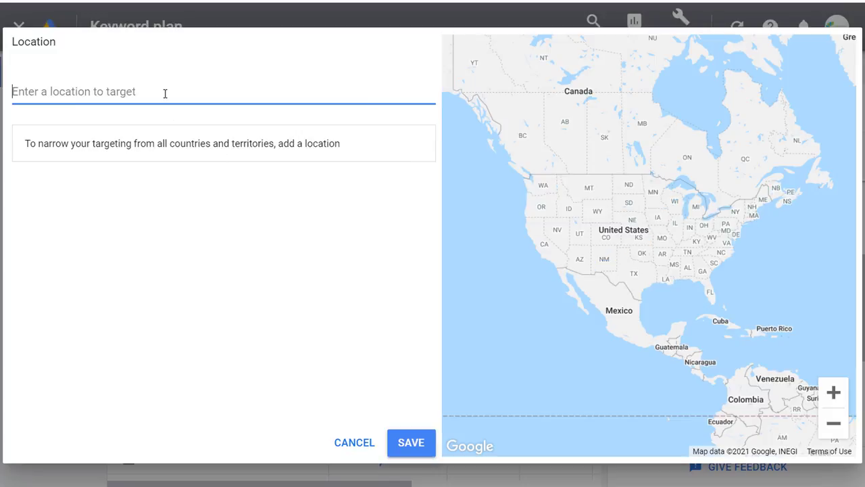
pyautogui.write('florida')
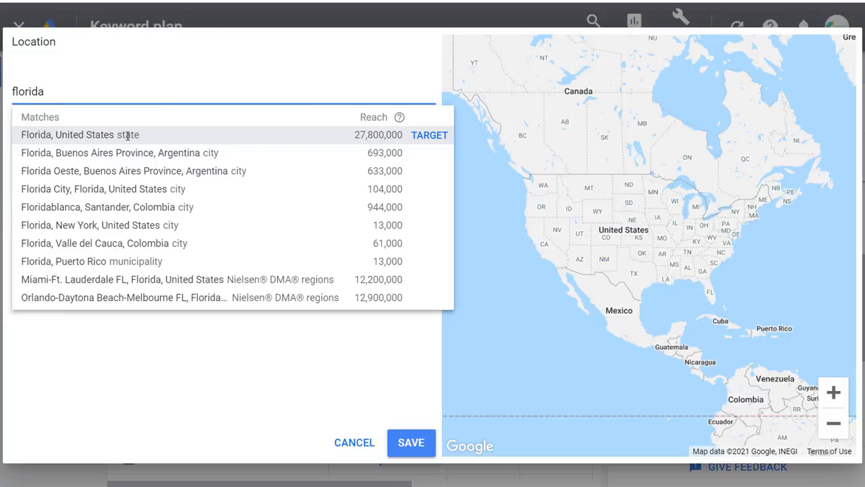
pyautogui.click(430, 136)
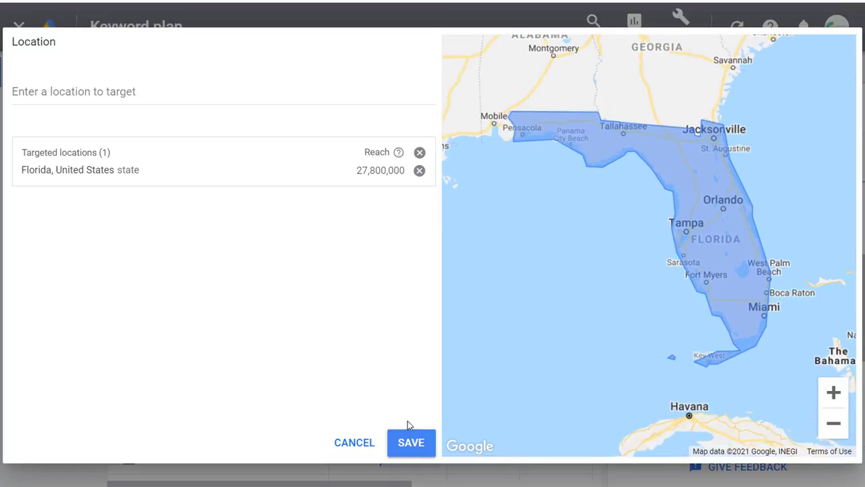
pyautogui.click(411, 443)
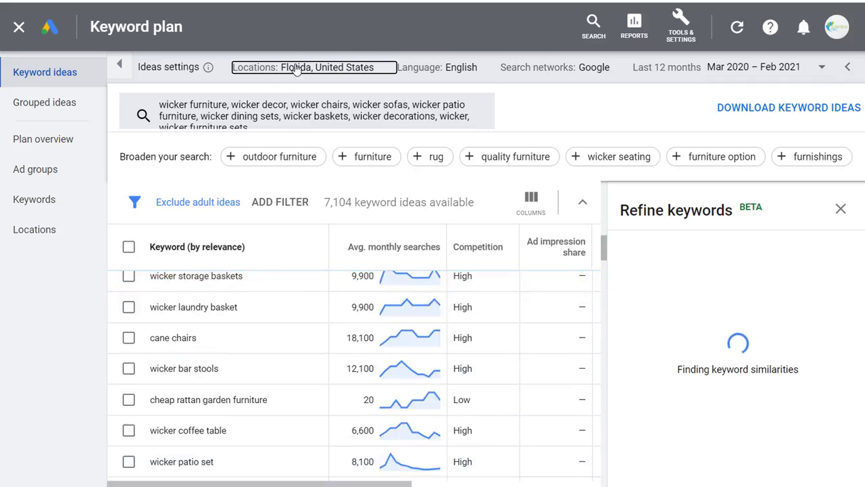
pyautogui.scroll(5, 422, 319)
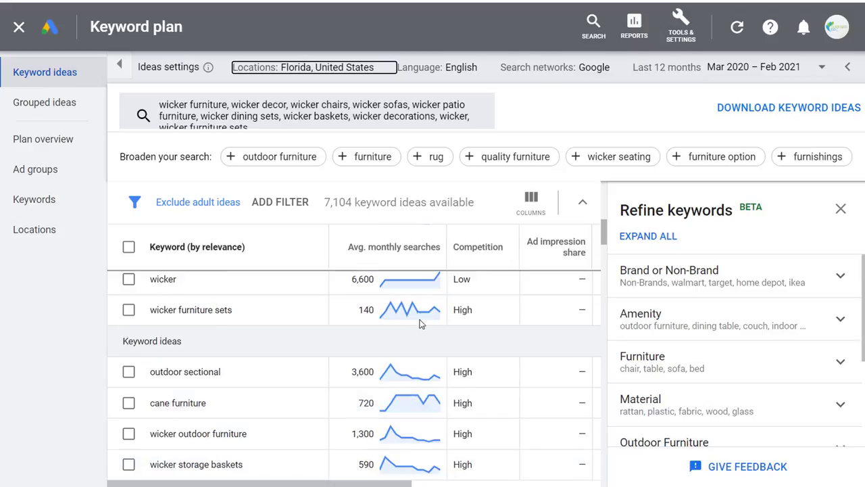
pyautogui.scroll(4, 416, 318)
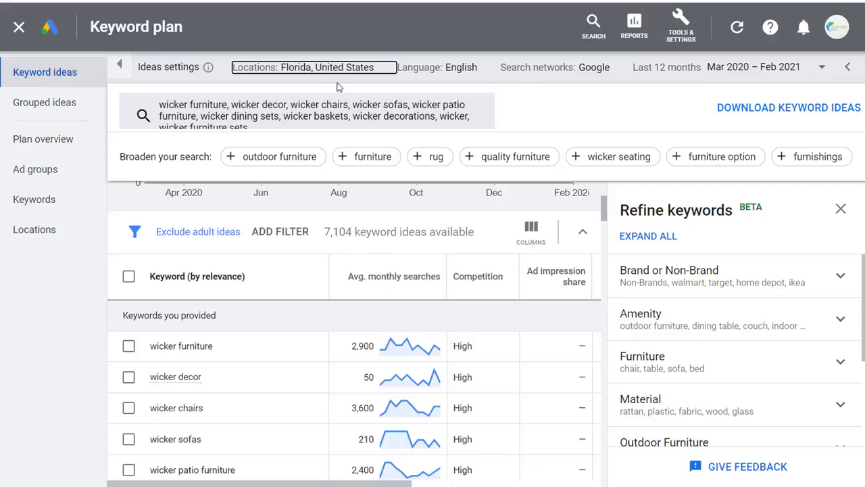
# Remove the state of Florida from the targeted locations.
pyautogui.click(382, 67)
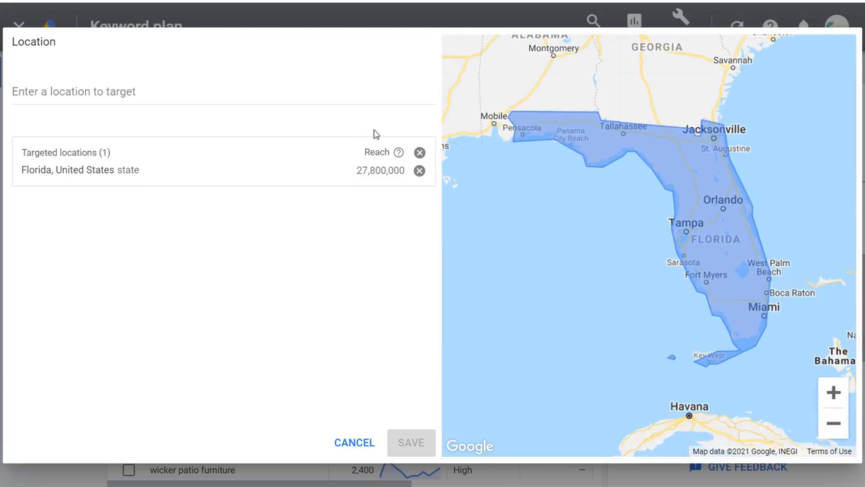
pyautogui.click(419, 171)
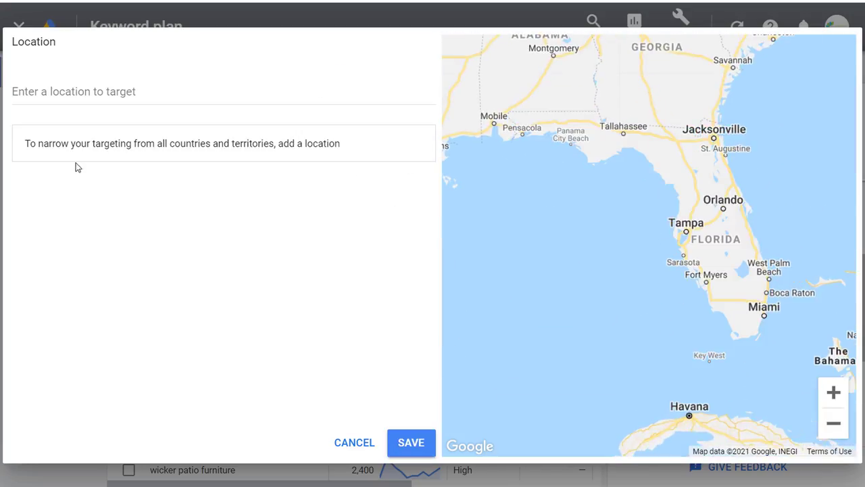
# Look up the matching target locations for United States and Canada.
pyautogui.click(100, 90)
pyautogui.write('unite')
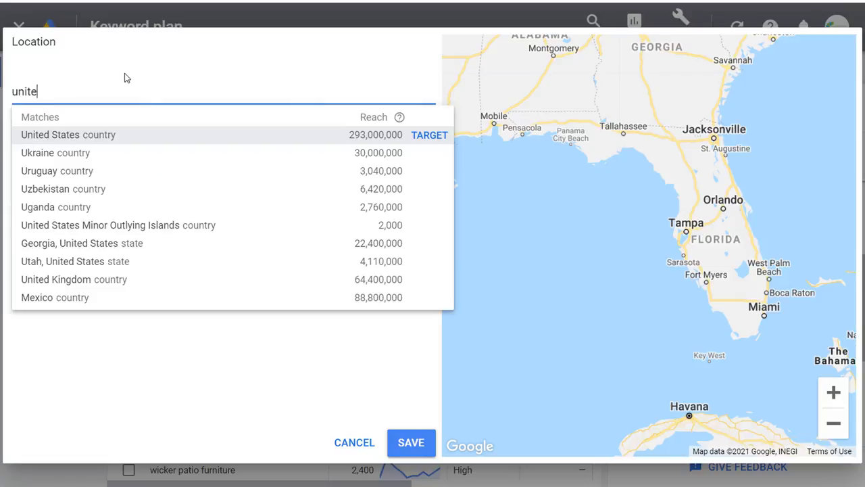
pyautogui.write('d s')
pyautogui.press('BackSpace')
pyautogui.press('BackSpace')
pyautogui.press('BackSpace')
pyautogui.press('BackSpace')
pyautogui.press('BackSpace')
pyautogui.press('BackSpace')
pyautogui.press('BackSpace')
pyautogui.press('BackSpace')
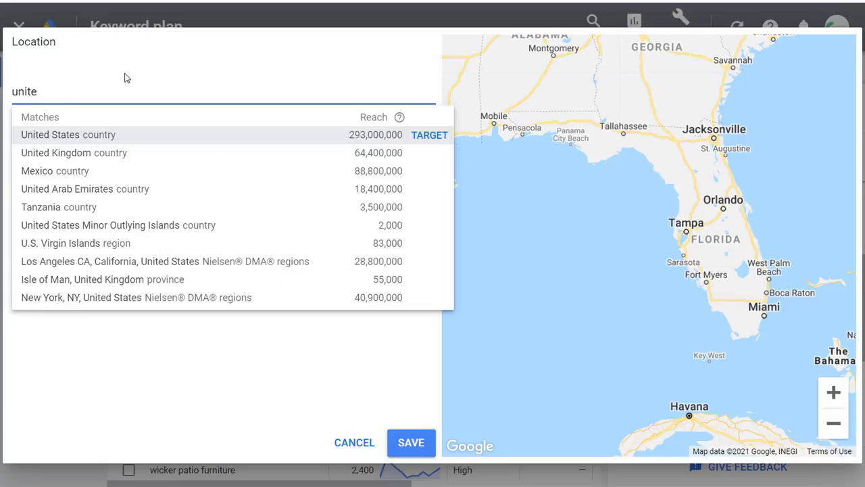
pyautogui.write('canad')
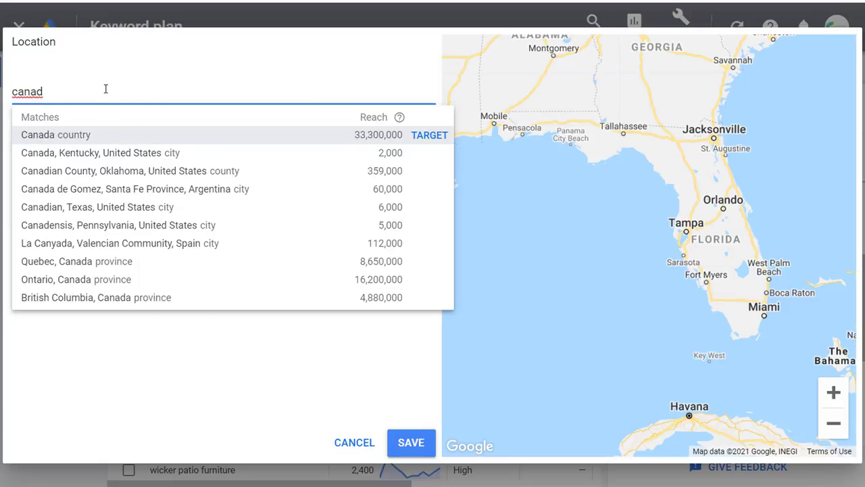
pyautogui.hotkey('ctrl', 'a')
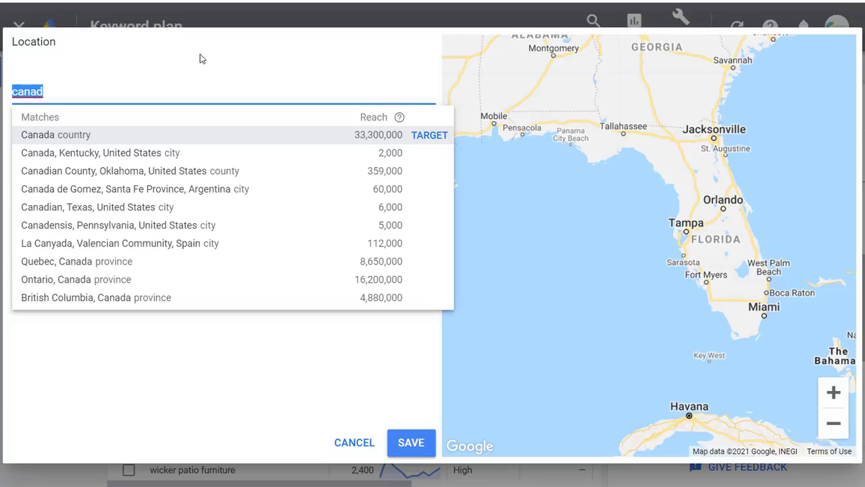
# Target the country United States and save the location setting.
pyautogui.write('united')
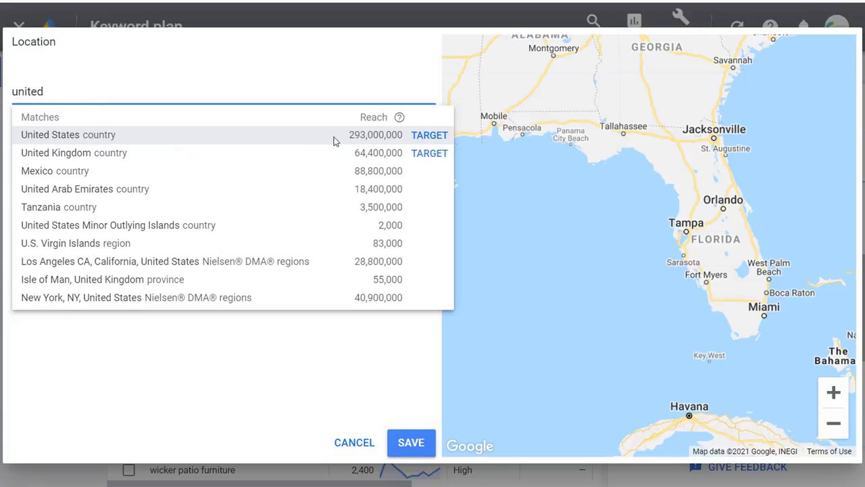
pyautogui.click(431, 141)
pyautogui.click(414, 447)
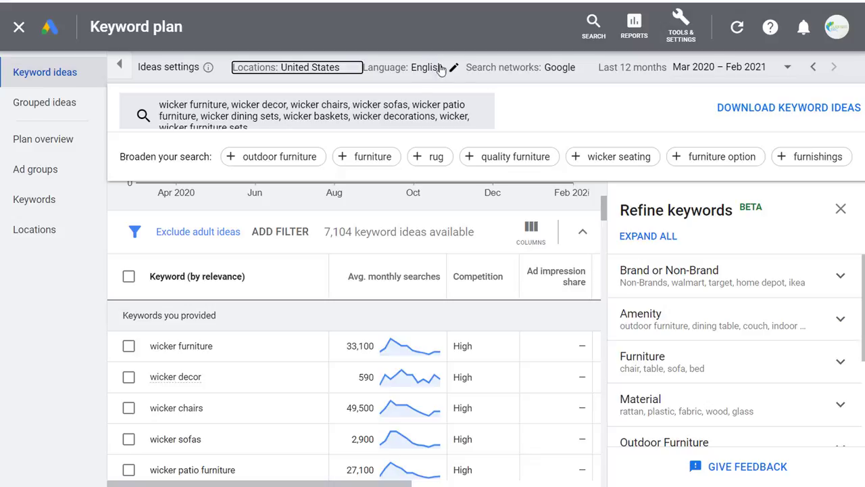
# Keep Google as the search network and set the date range to all available months.
pyautogui.click(563, 68)
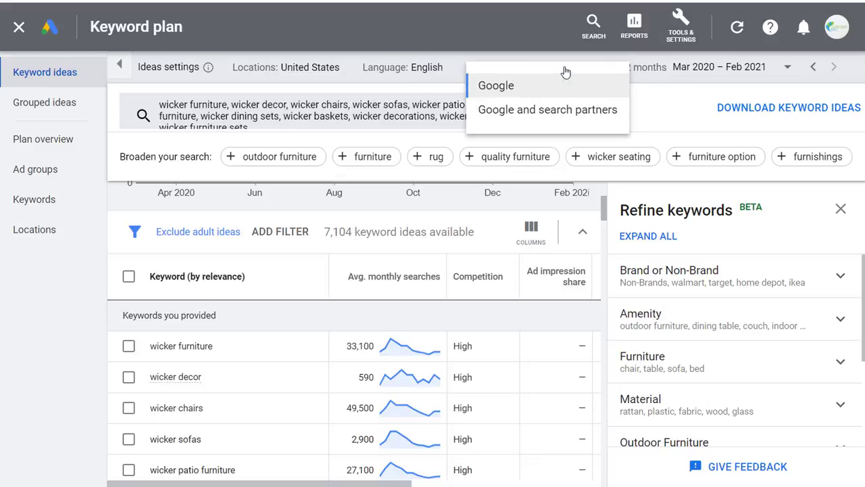
pyautogui.click(507, 89)
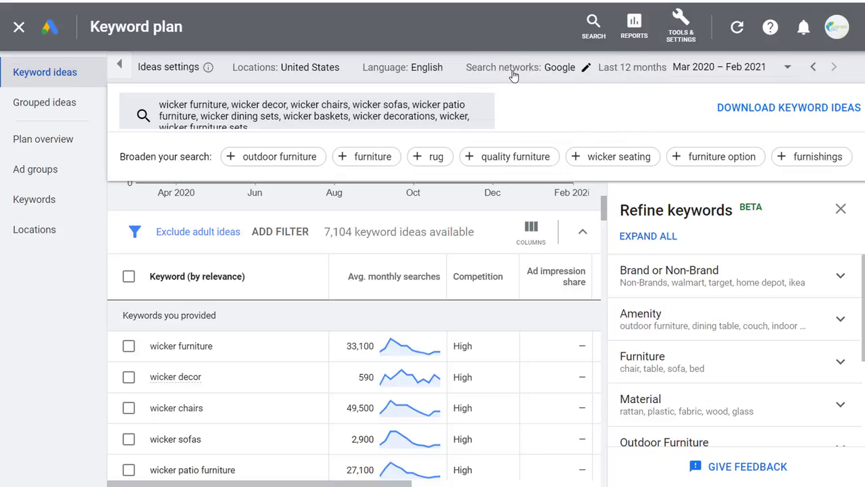
pyautogui.click(725, 75)
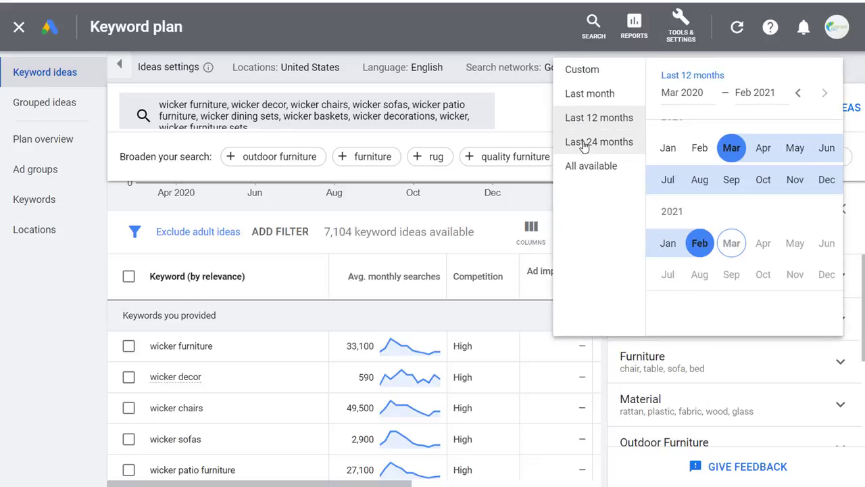
pyautogui.click(600, 164)
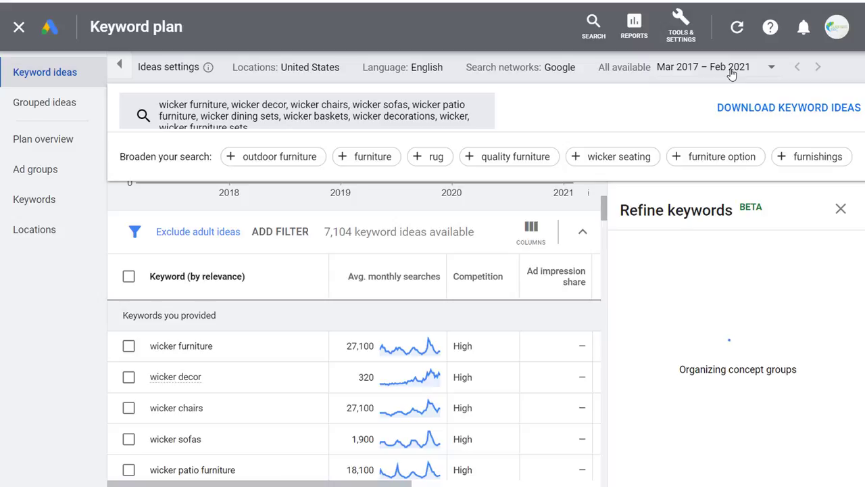
# Examine the overall search volume chart and the monthly search trends of wicker furniture, wicker decor and wicker chairs.
pyautogui.scroll(2, 457, 279)
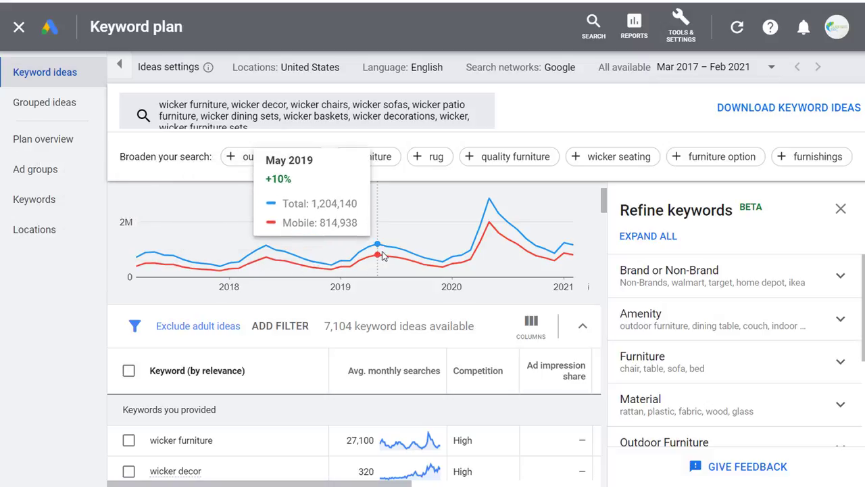
pyautogui.scroll(-2, 311, 346)
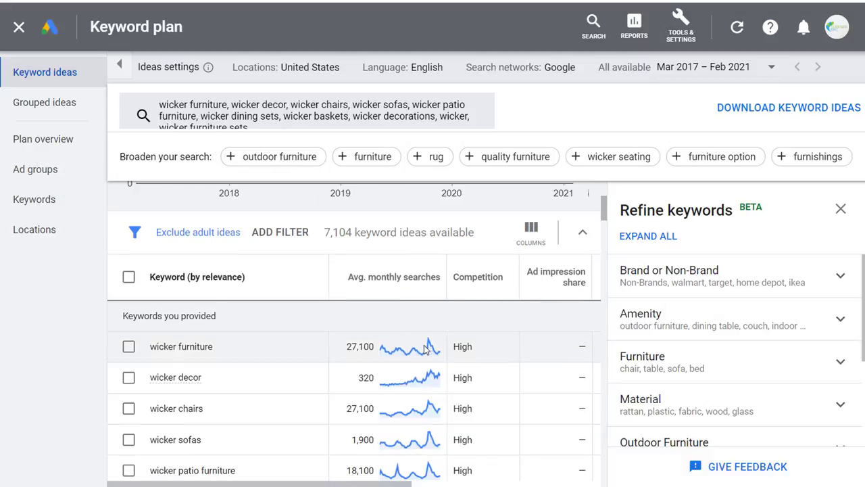
pyautogui.moveTo(432, 347)
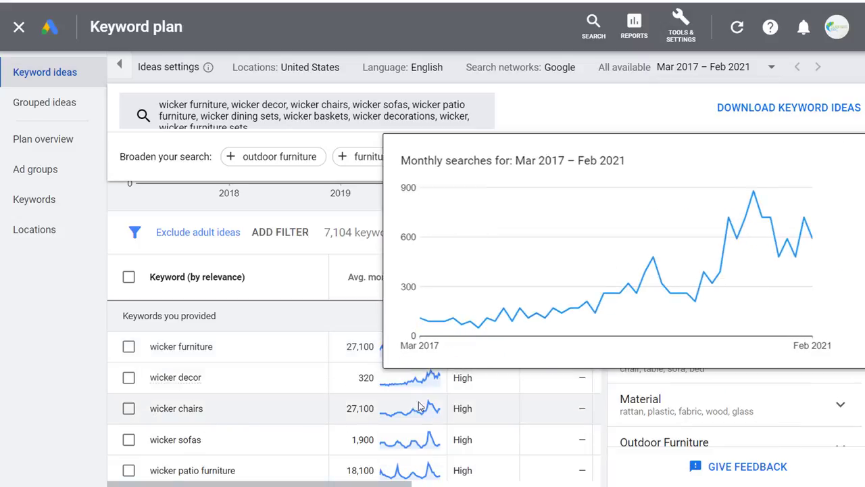
pyautogui.moveTo(427, 409)
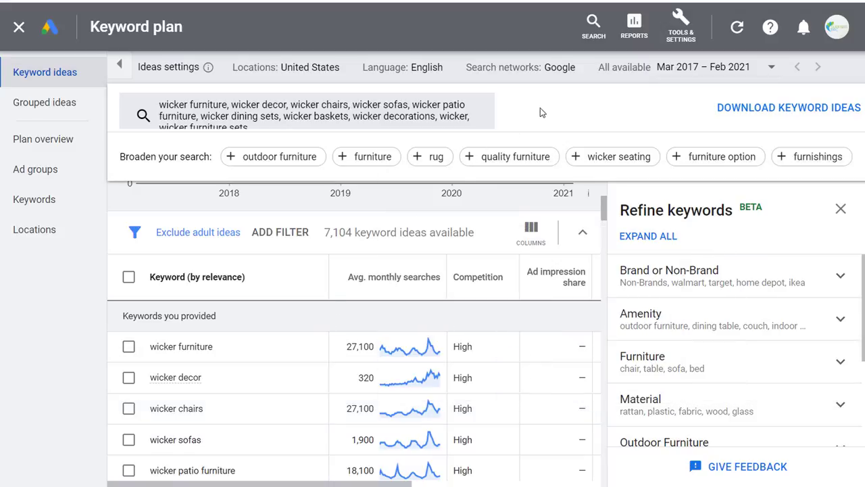
pyautogui.scroll(3, 446, 270)
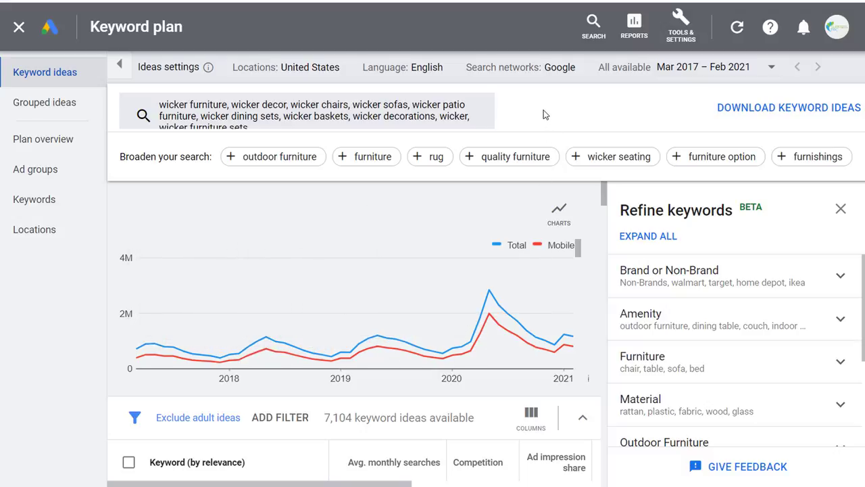
# Get keyword ideas from the website wickerguide.com, using the entire site as the source.
pyautogui.click(388, 116)
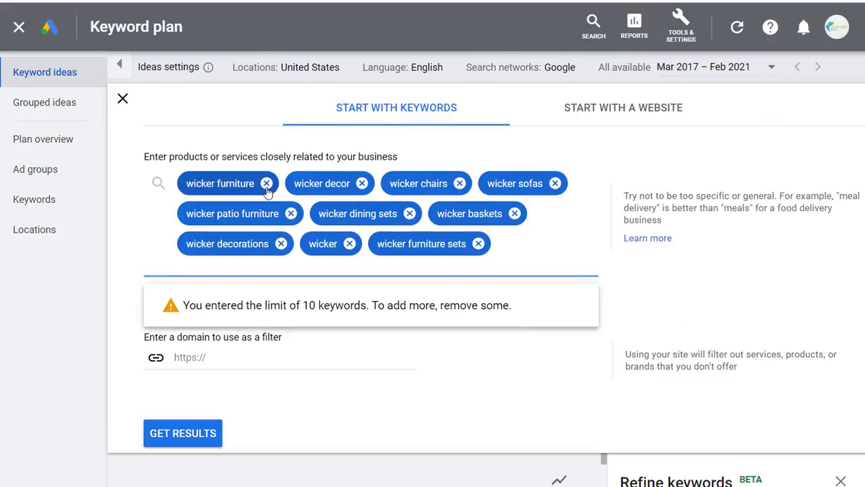
pyautogui.click(611, 119)
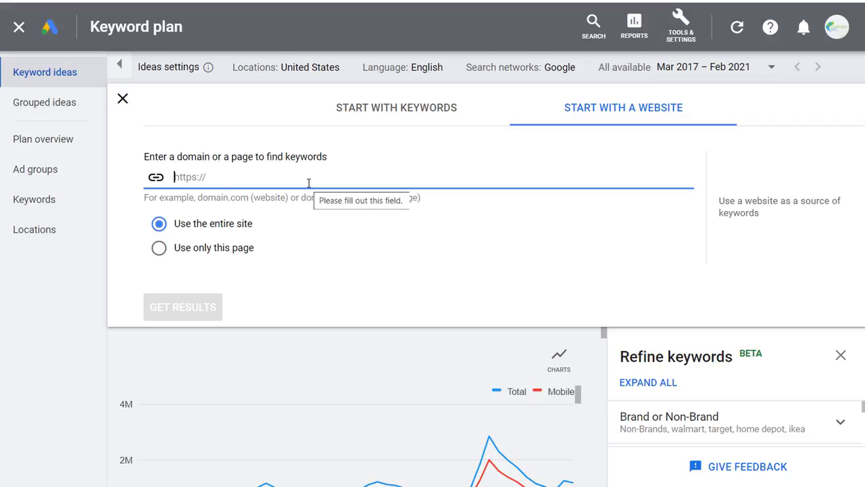
pyautogui.write('wickerguide.com')
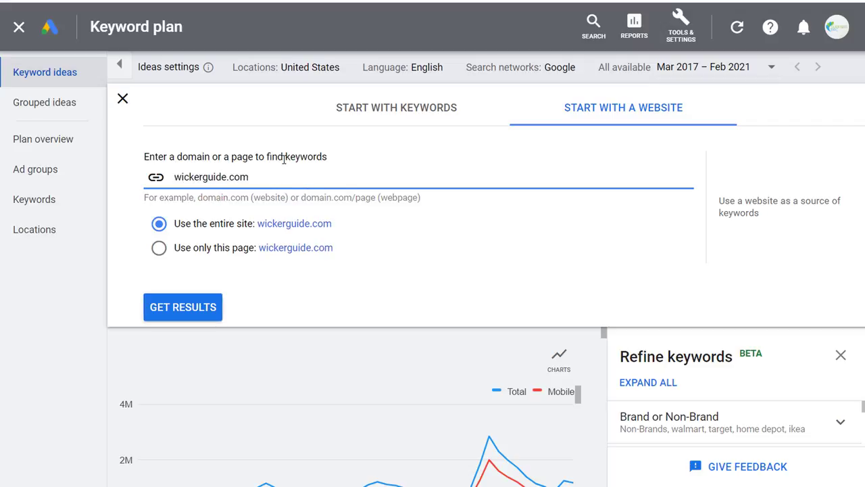
pyautogui.click(587, 259)
pyautogui.click(194, 226)
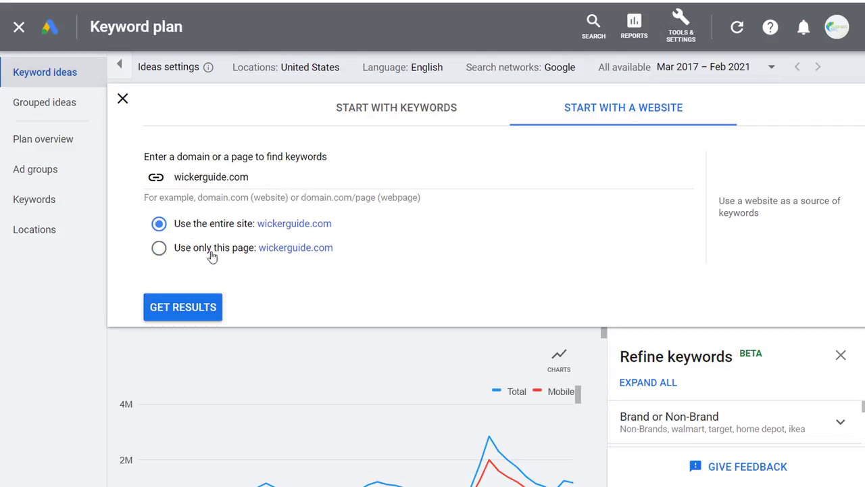
pyautogui.click(189, 307)
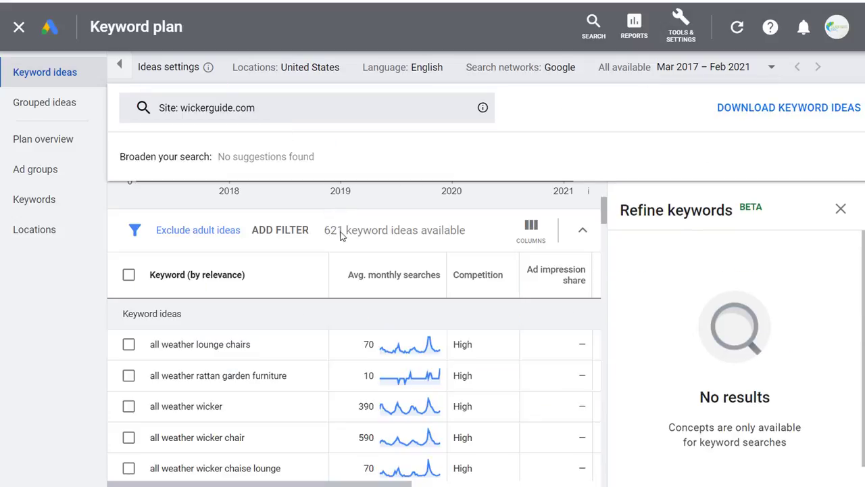
# Browse the keyword ideas generated from wickerguide.com with their average monthly searches and competition.
pyautogui.scroll(-6, 305, 351)
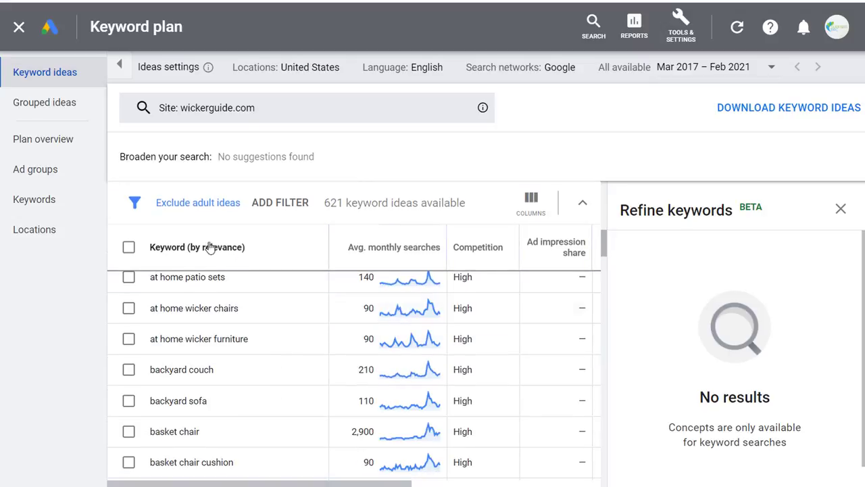
pyautogui.scroll(-8, 247, 303)
pyautogui.scroll(-10, 220, 350)
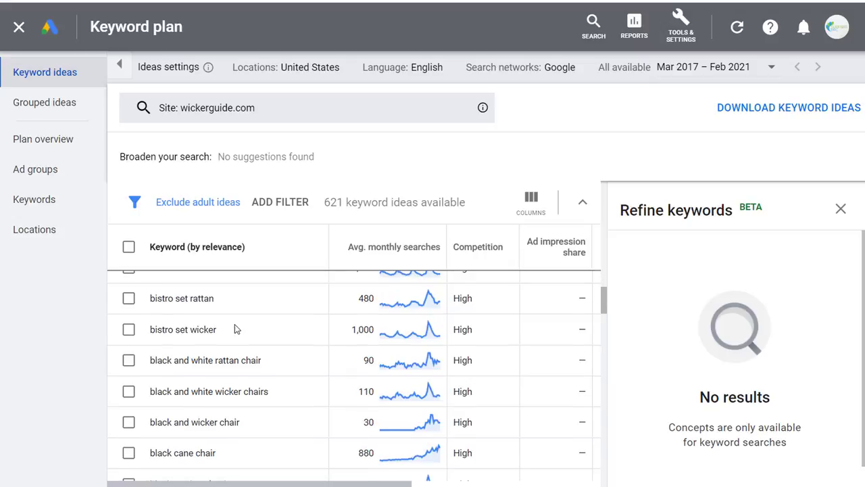
pyautogui.scroll(-5, 261, 311)
pyautogui.scroll(5, 264, 331)
pyautogui.scroll(-5, 272, 322)
pyautogui.scroll(5, 281, 325)
pyautogui.scroll(10, 309, 326)
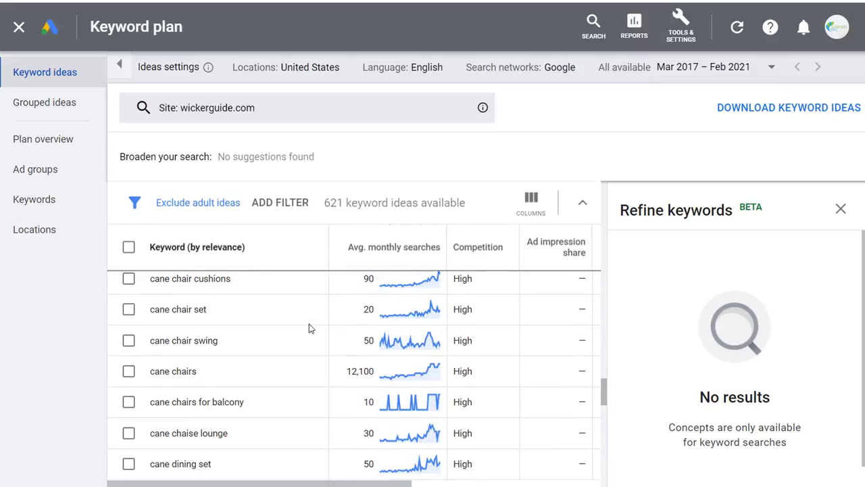
pyautogui.scroll(15, 323, 330)
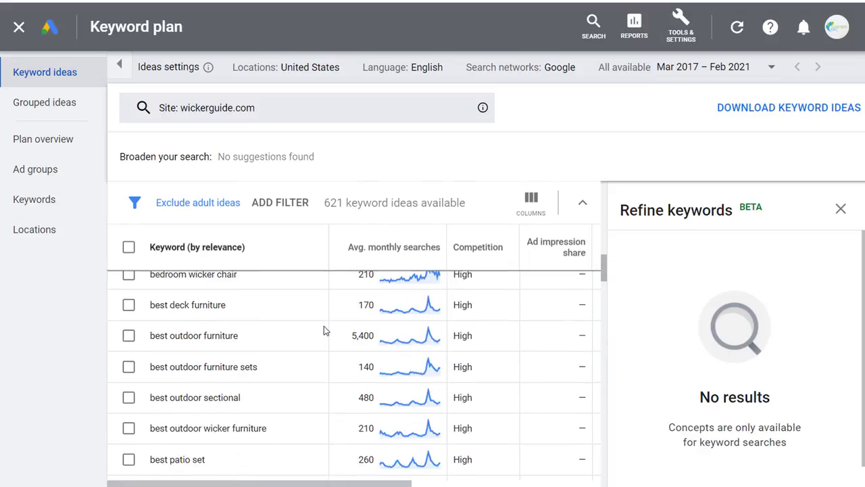
# Sort the site's keyword ideas by average monthly searches from highest to lowest and review the most searched terms.
pyautogui.click(395, 278)
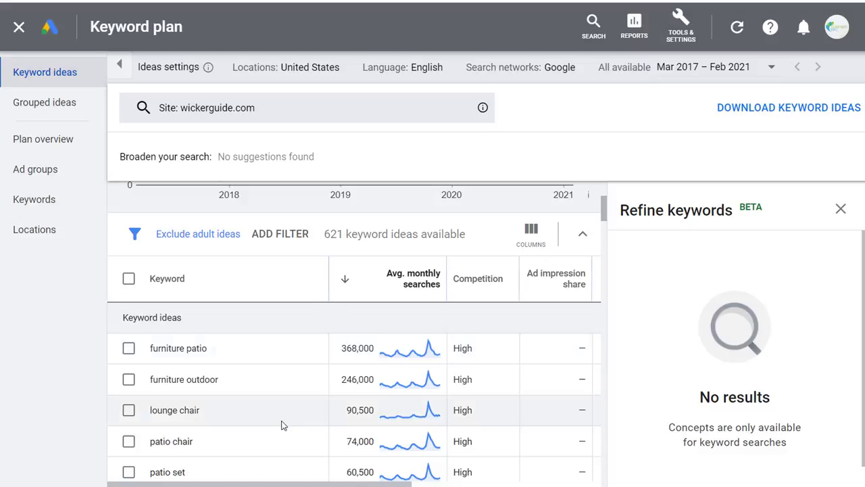
pyautogui.scroll(-3, 282, 423)
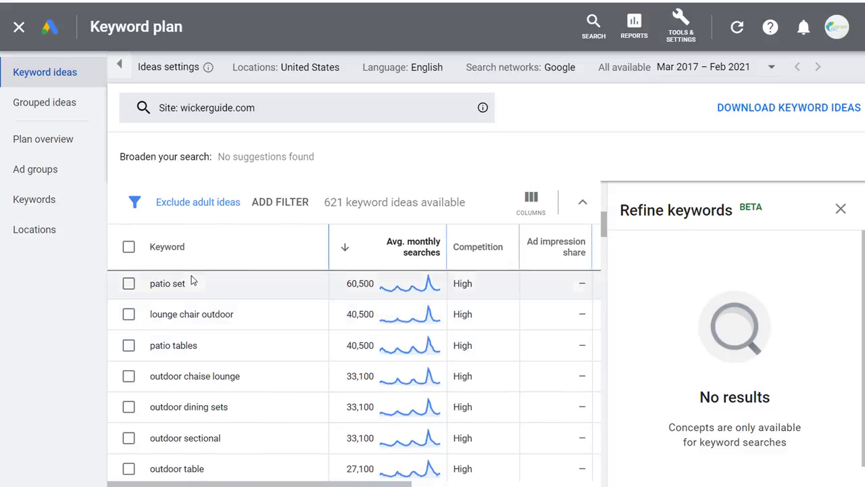
pyautogui.scroll(-3, 210, 302)
pyautogui.scroll(8, 259, 323)
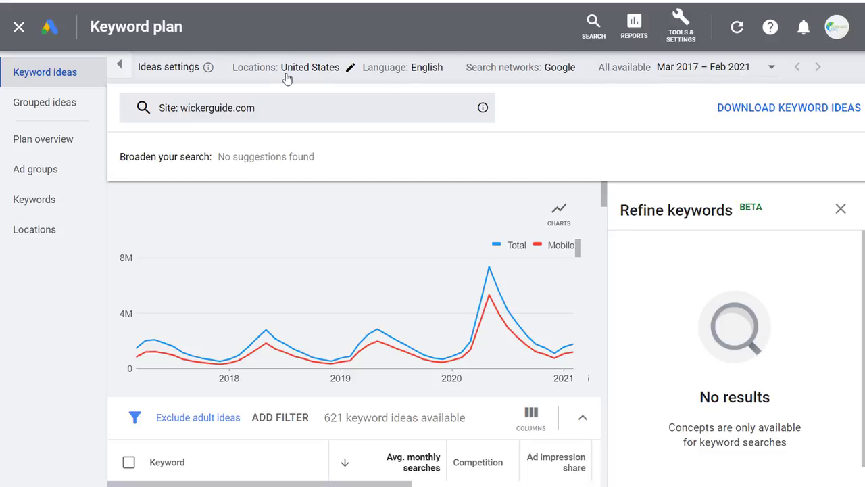
# Switch the search back to starting with keywords and enter wicker furniture and wicker baskets as seed keywords.
pyautogui.click(302, 110)
pyautogui.click(386, 105)
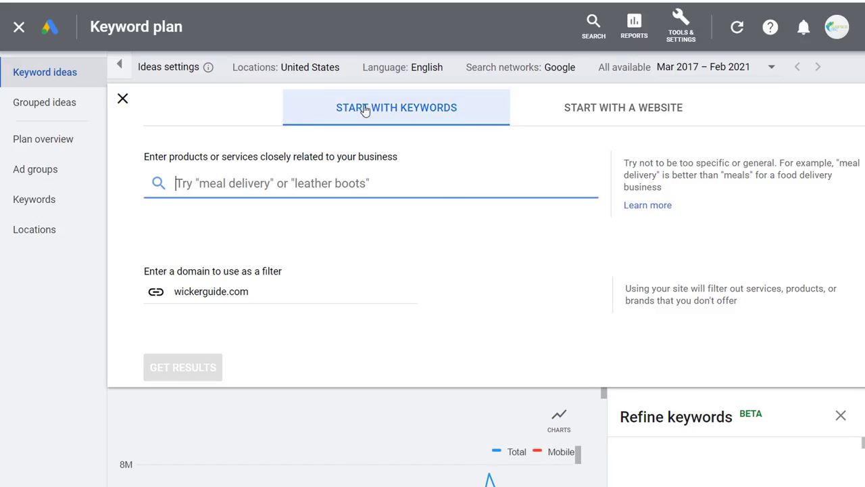
pyautogui.write('wicker furniture')
pyautogui.press('Return')
pyautogui.write('wicke')
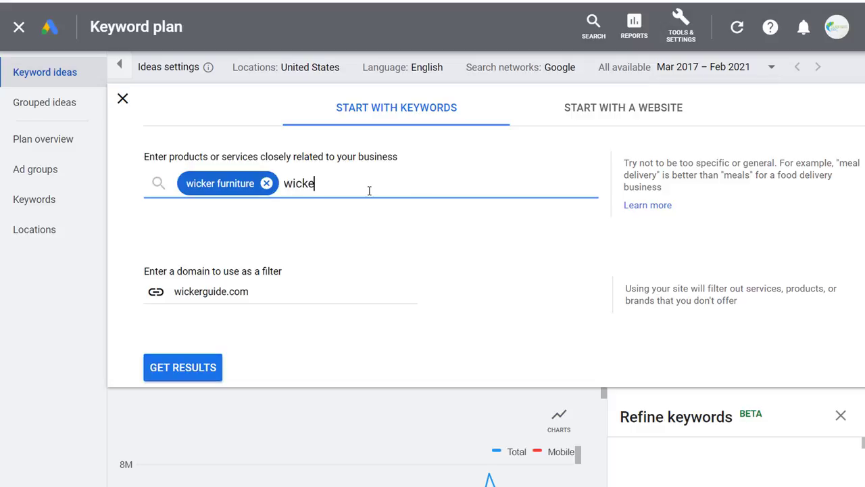
pyautogui.write('r baskets')
# Clear the wickerguide.com domain filter and get the results for the two seed keywords.
pyautogui.moveTo(270, 295); pyautogui.dragTo(121, 297)
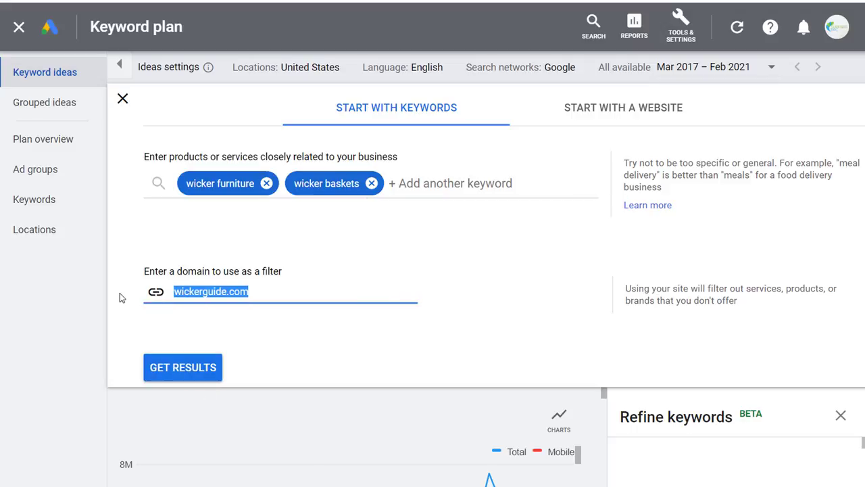
pyautogui.press('BackSpace')
pyautogui.click(179, 371)
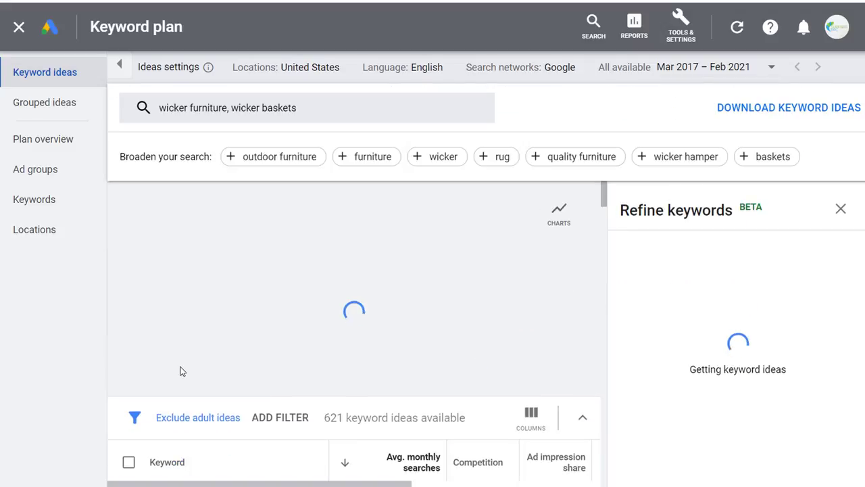
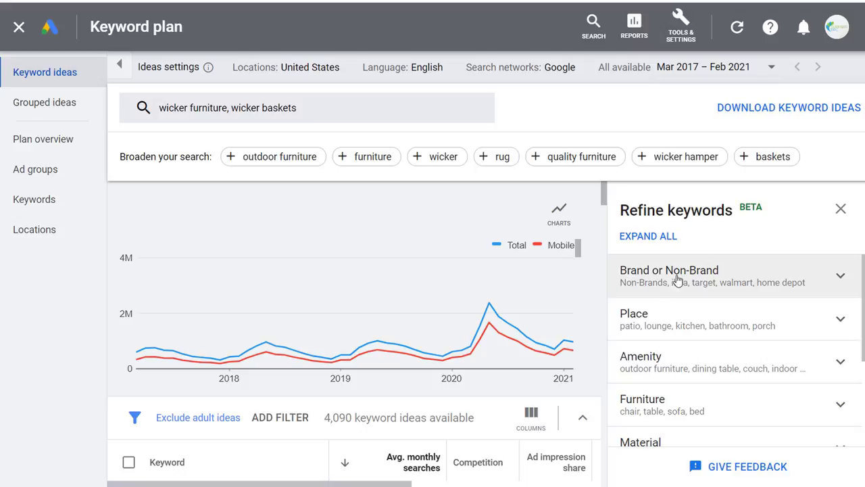
# Filter the keyword ideas to those whose keyword text contains wicker, using Text Match.
pyautogui.scroll(-2, 653, 361)
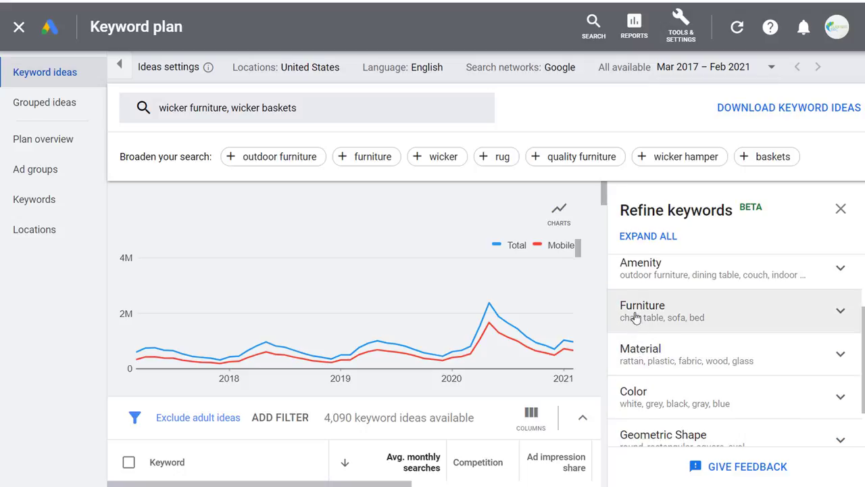
pyautogui.scroll(-1, 676, 294)
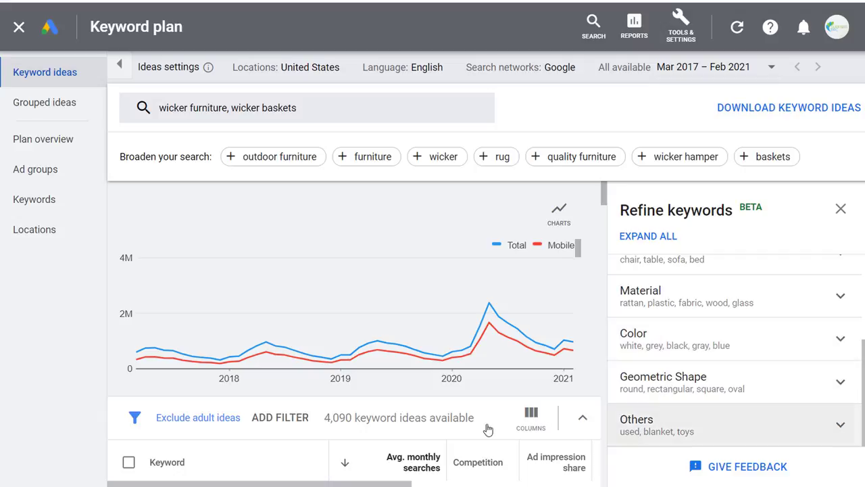
pyautogui.scroll(-2, 391, 399)
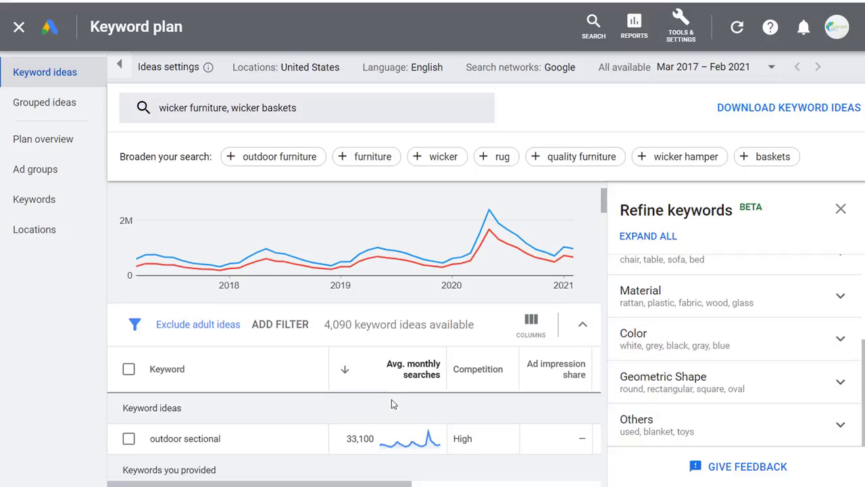
pyautogui.scroll(-1, 389, 369)
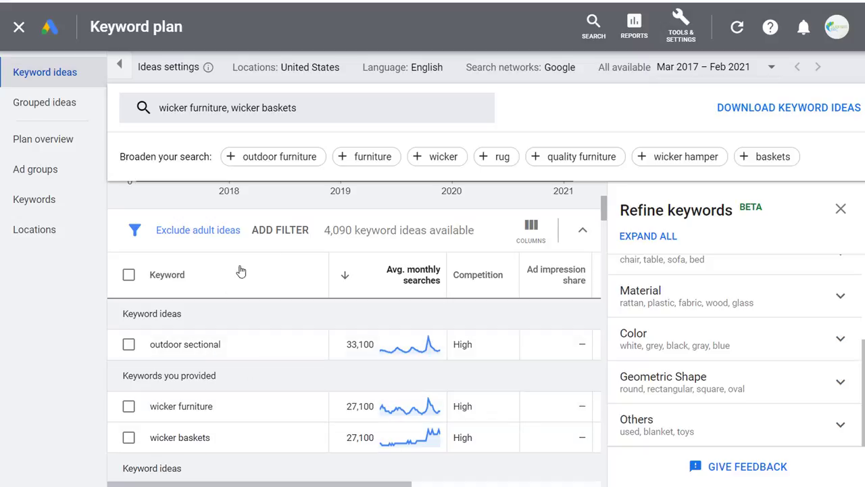
pyautogui.click(283, 232)
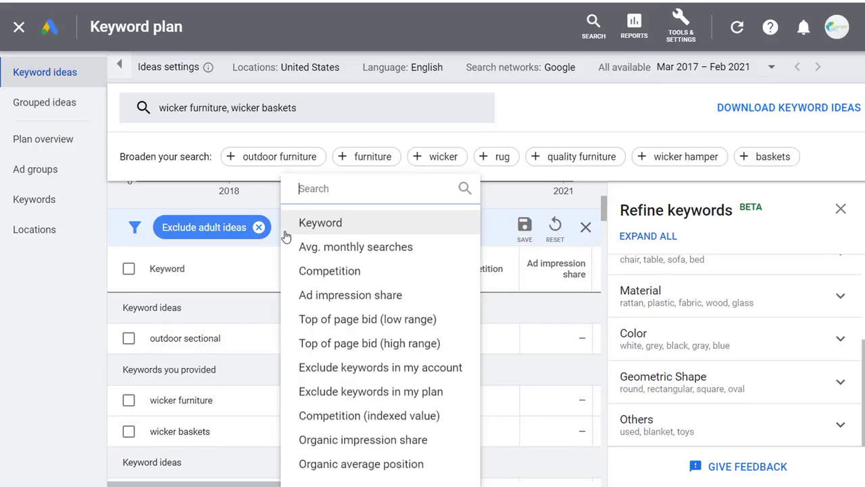
pyautogui.click(324, 227)
pyautogui.write('wicker')
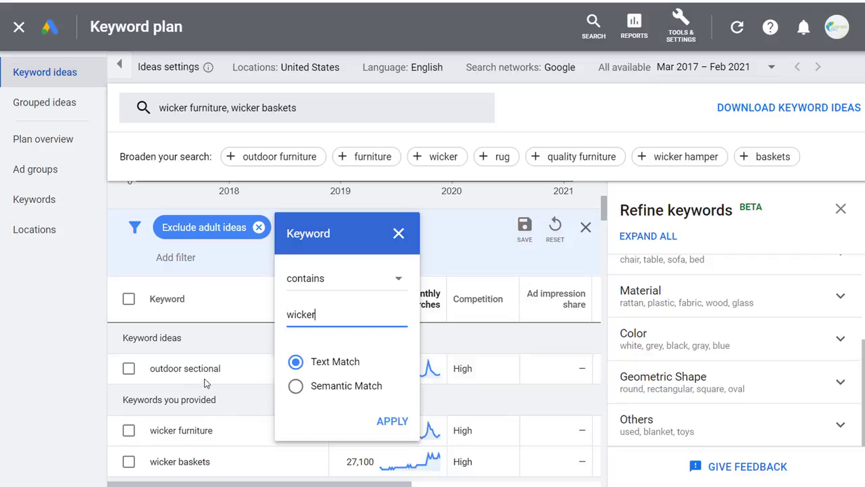
pyautogui.click(393, 421)
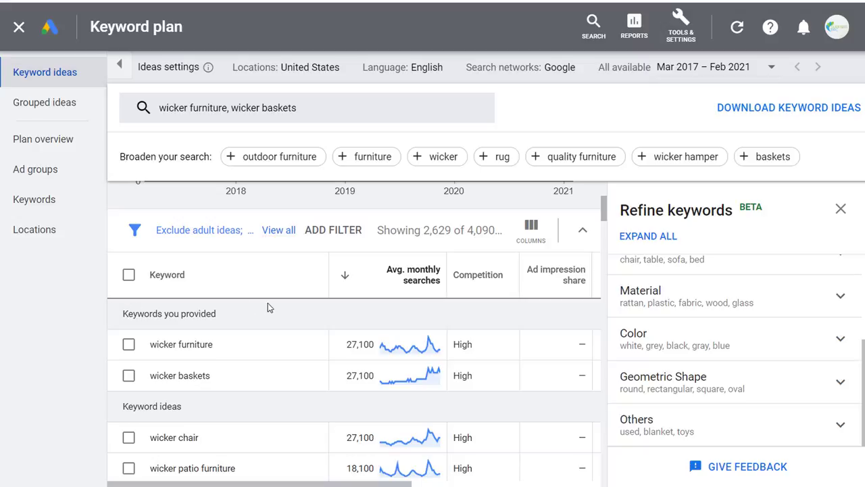
# Add a filter for average monthly searches greater than or equal to 250.
pyautogui.scroll(-3, 199, 337)
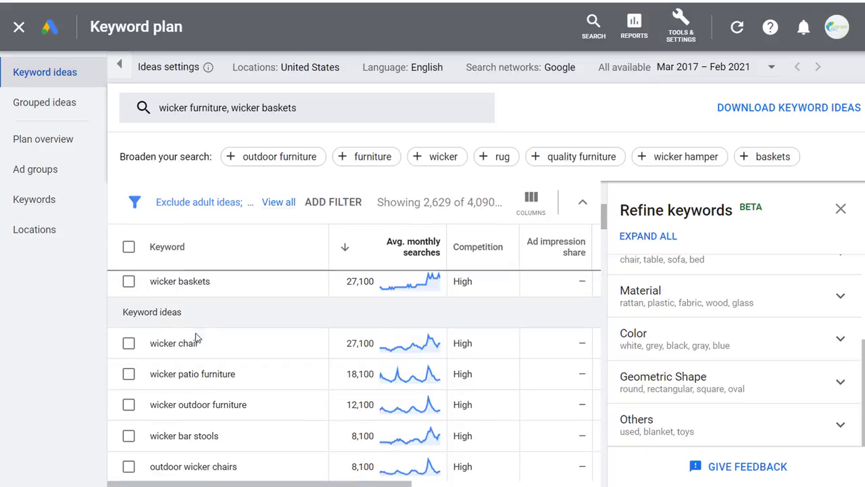
pyautogui.scroll(-4, 240, 369)
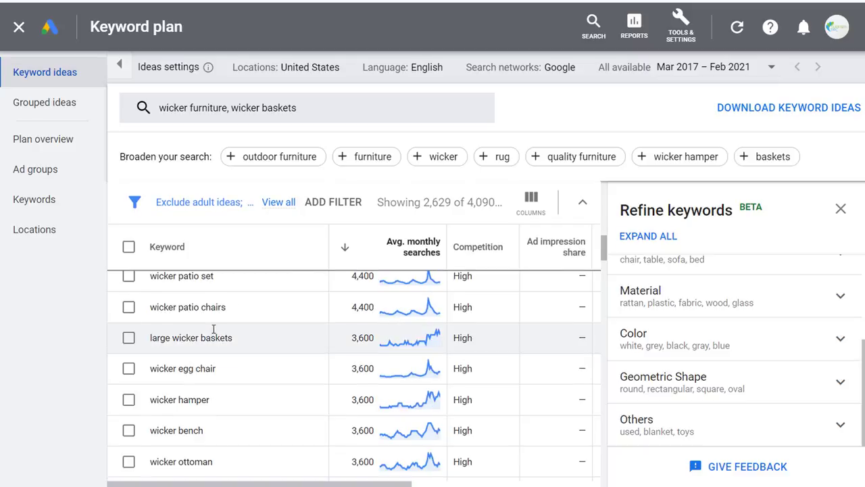
pyautogui.scroll(4, 189, 362)
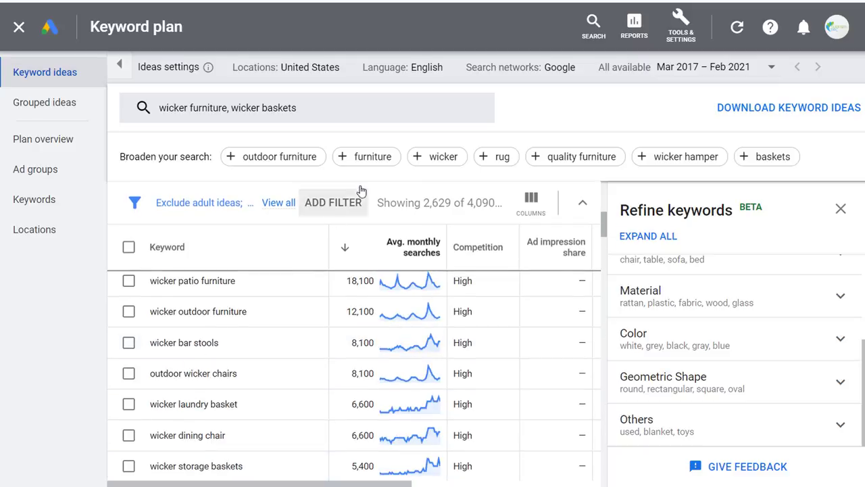
pyautogui.click(343, 204)
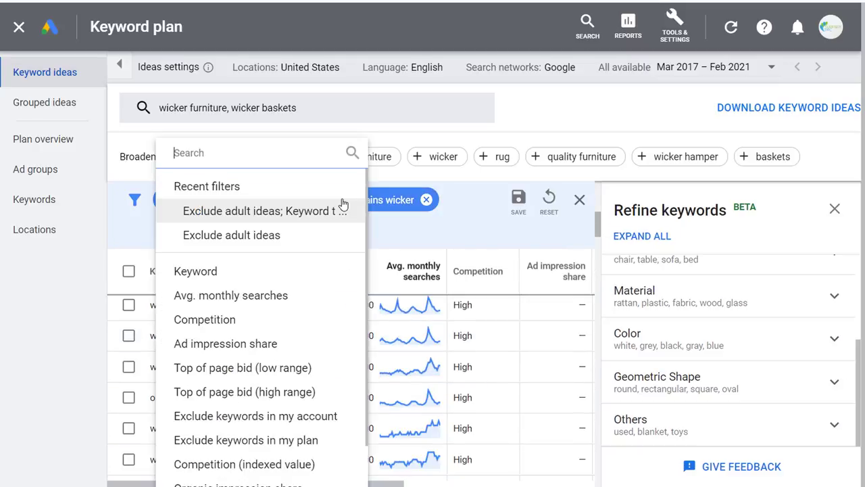
pyautogui.click(201, 298)
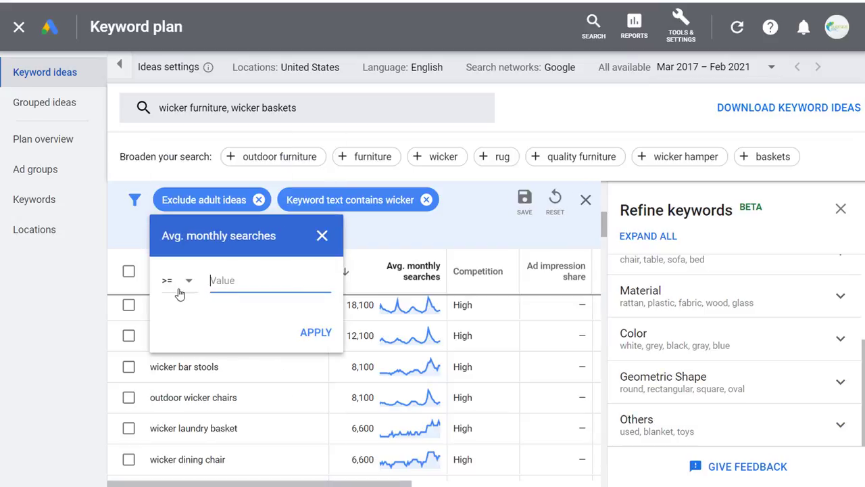
pyautogui.write('250')
pyautogui.click(315, 333)
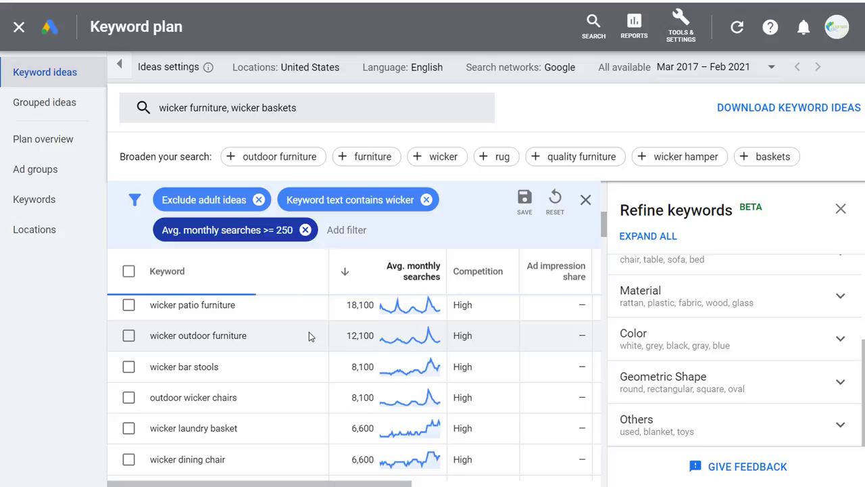
# Add a filter for Top of page bid (high range) greater than or equal to $1.50.
pyautogui.scroll(-10, 318, 349)
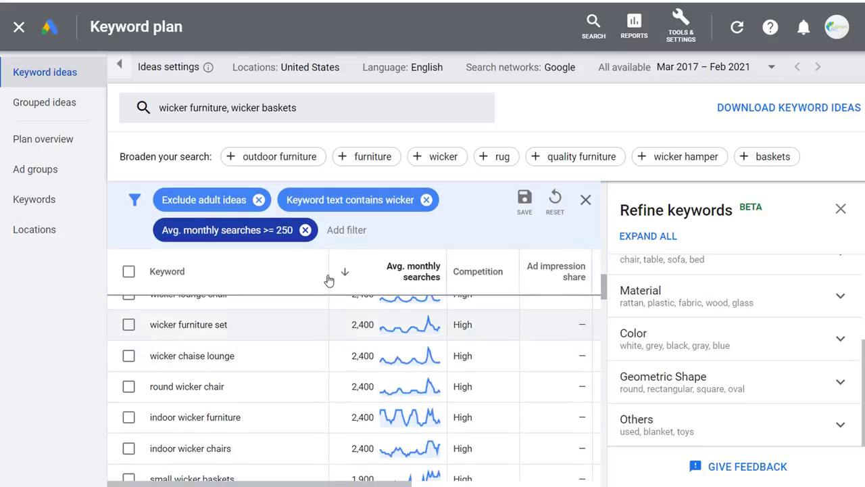
pyautogui.click(332, 230)
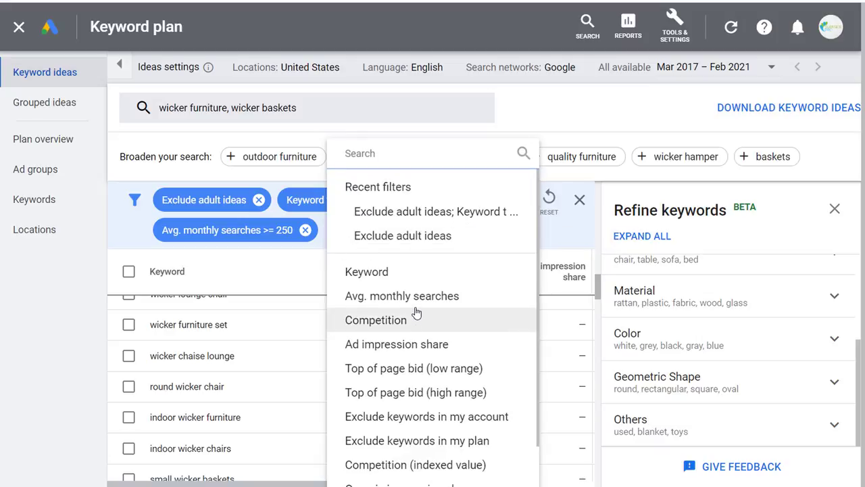
pyautogui.click(428, 395)
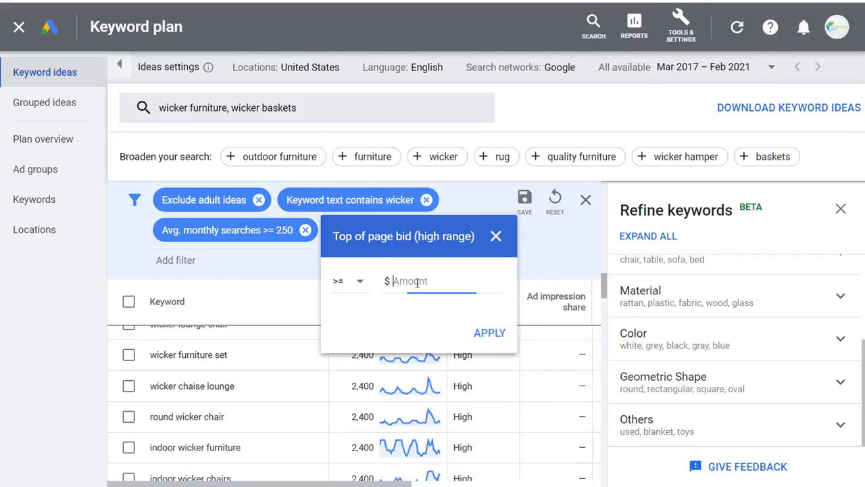
pyautogui.write('1.50')
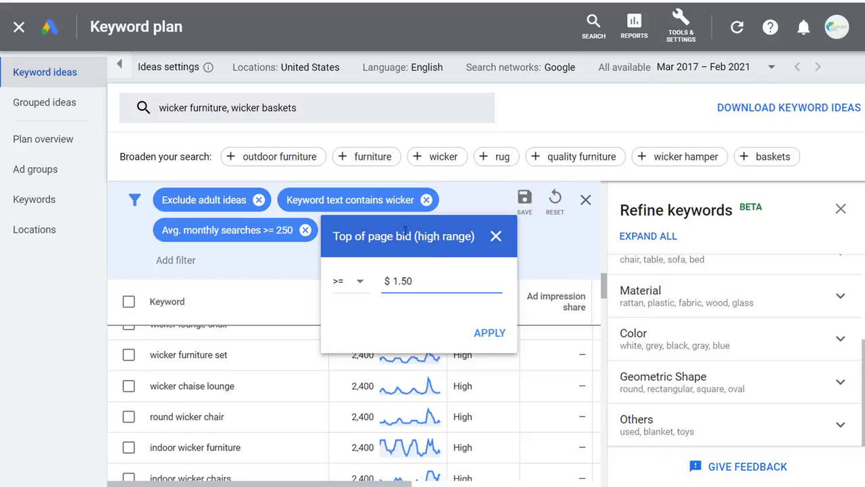
pyautogui.click(488, 333)
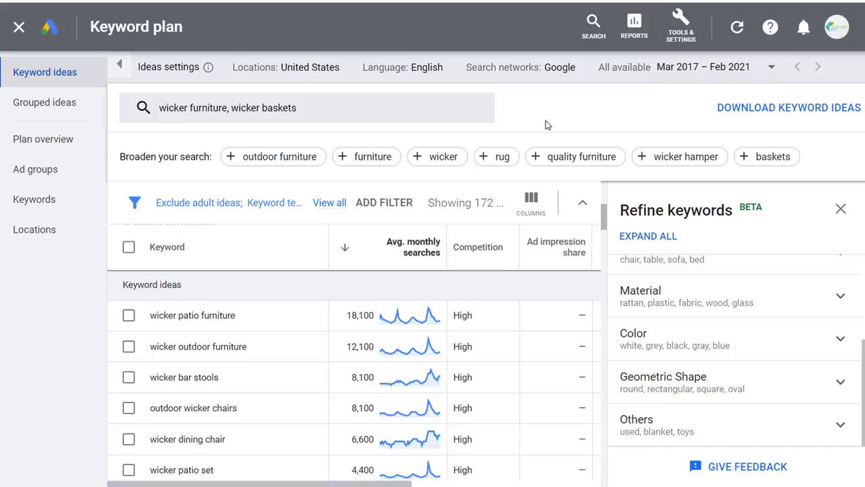
# Browse the filtered wicker keyword ideas by monthly searches, looking for specific lower-volume terms such as wicker round ottoman.
pyautogui.scroll(-2, 442, 373)
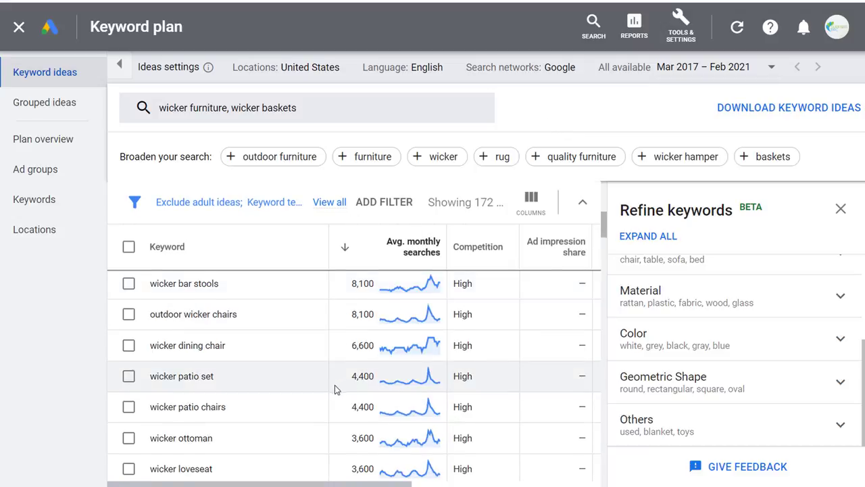
pyautogui.scroll(-3, 338, 386)
pyautogui.scroll(-5, 292, 371)
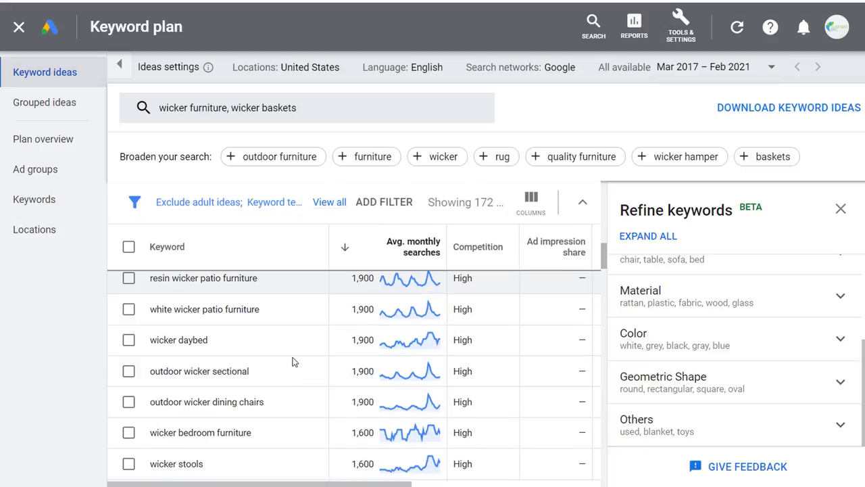
pyautogui.scroll(-2, 295, 378)
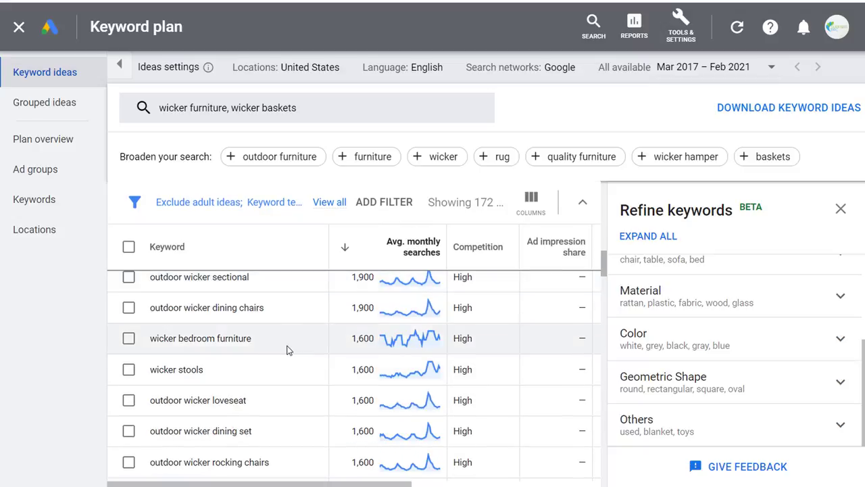
pyautogui.scroll(-4, 284, 351)
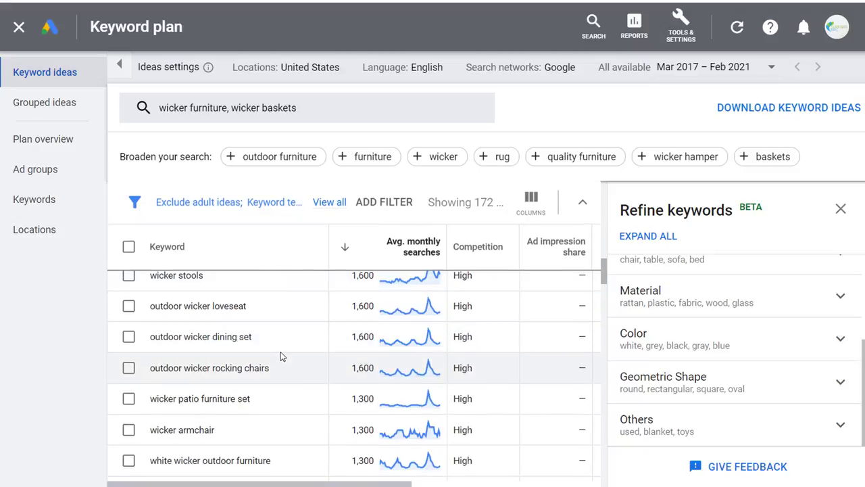
pyautogui.scroll(-10, 297, 335)
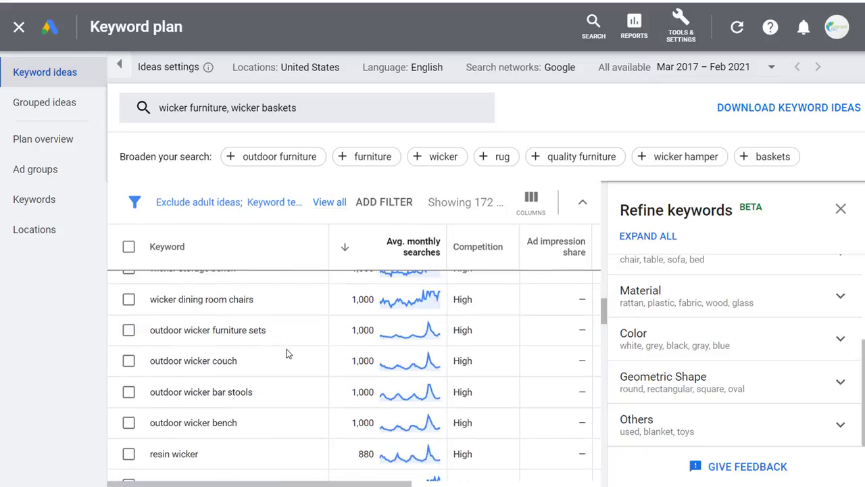
pyautogui.scroll(-3, 301, 366)
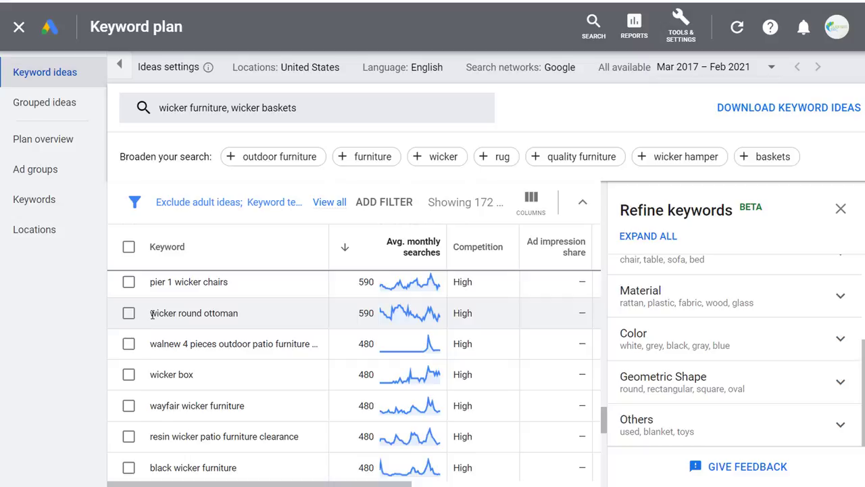
pyautogui.moveTo(151, 313); pyautogui.dragTo(263, 313)
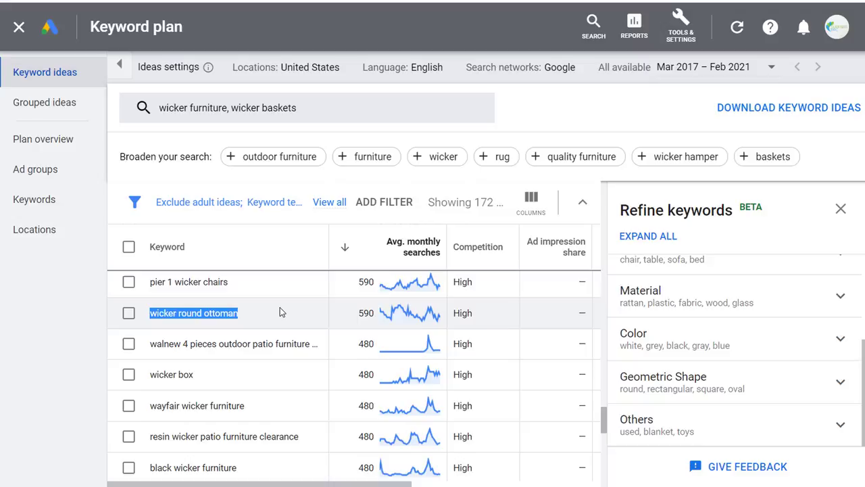
pyautogui.scroll(-2, 280, 309)
pyautogui.scroll(-2, 276, 351)
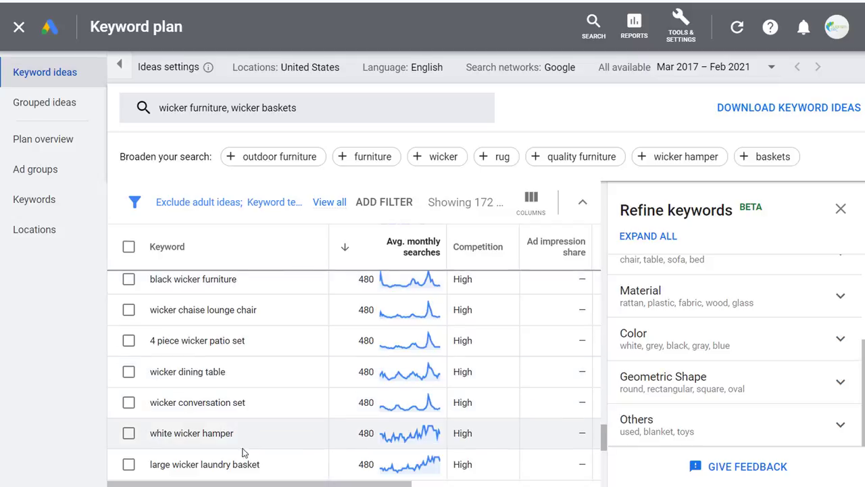
pyautogui.scroll(10, 274, 370)
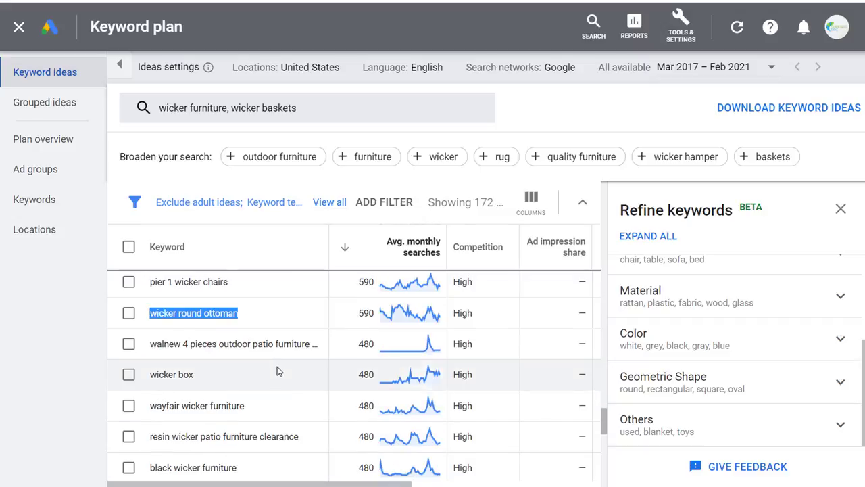
pyautogui.scroll(-5, 315, 289)
pyautogui.scroll(15, 315, 289)
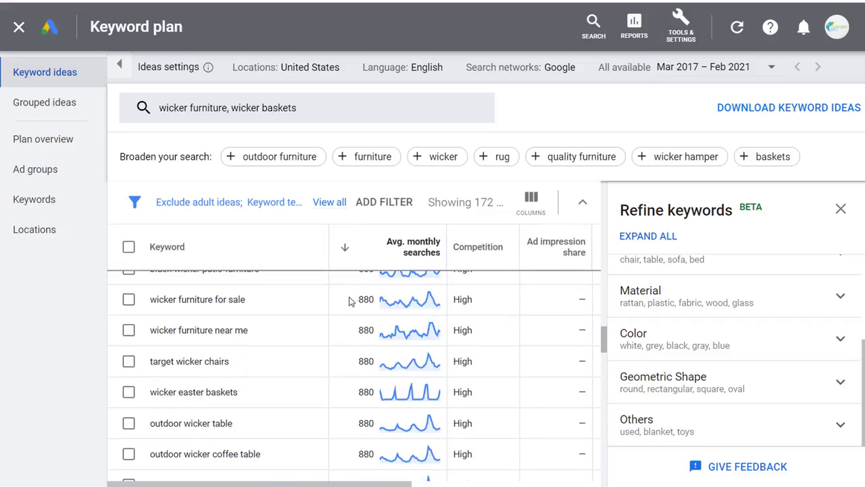
# Remove the average monthly searches and Top of page bid (high range) filters from the keyword ideas.
pyautogui.click(288, 211)
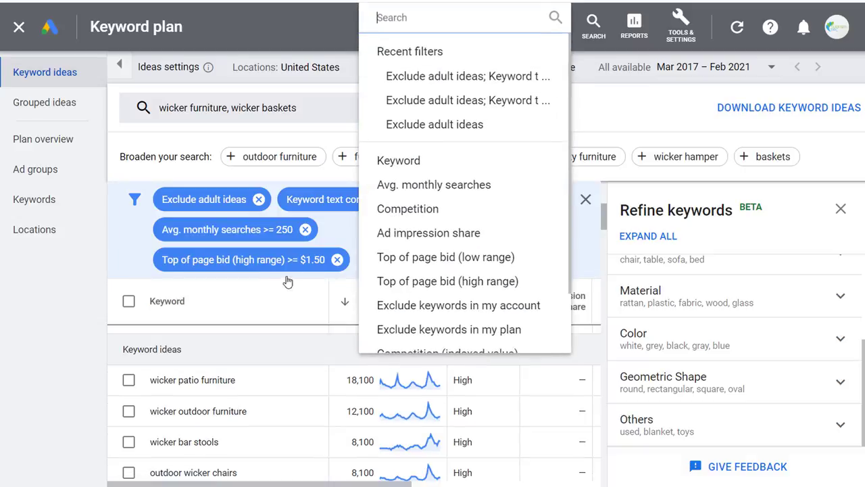
pyautogui.click(305, 229)
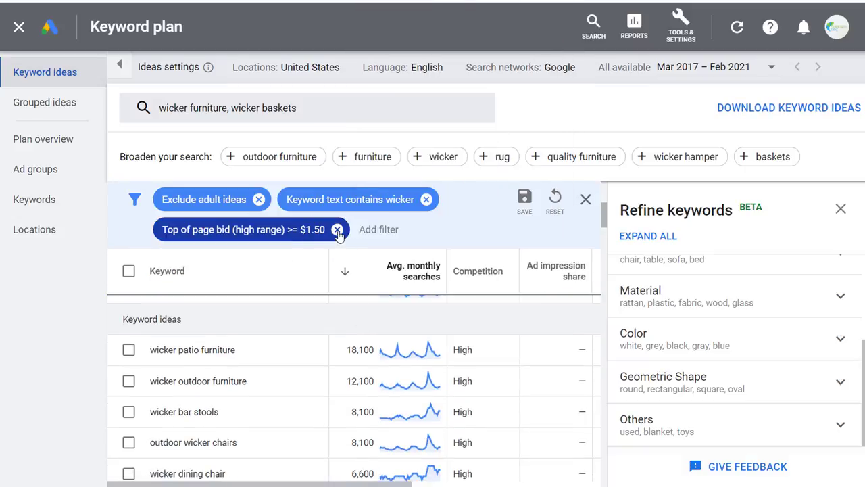
pyautogui.click(337, 230)
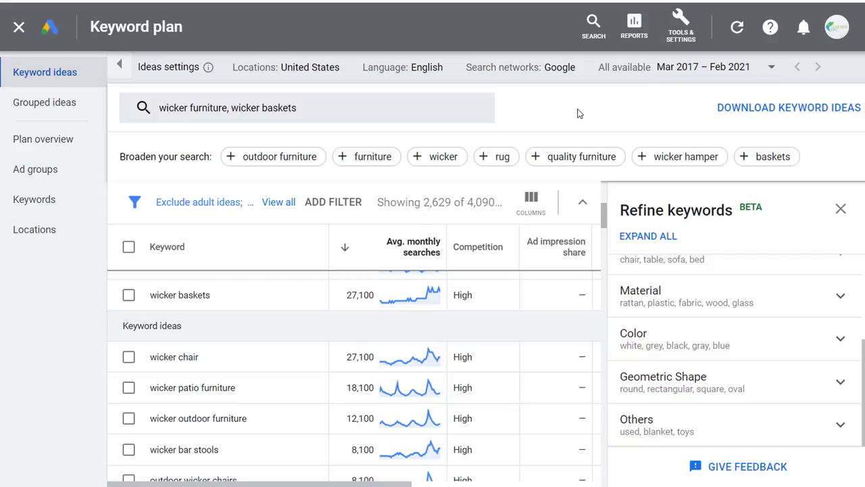
# Refine the keyword ideas by Brand or Non-Brand, excluding all brands and stores and including only Non-Brands.
pyautogui.scroll(3, 703, 329)
pyautogui.scroll(3, 483, 340)
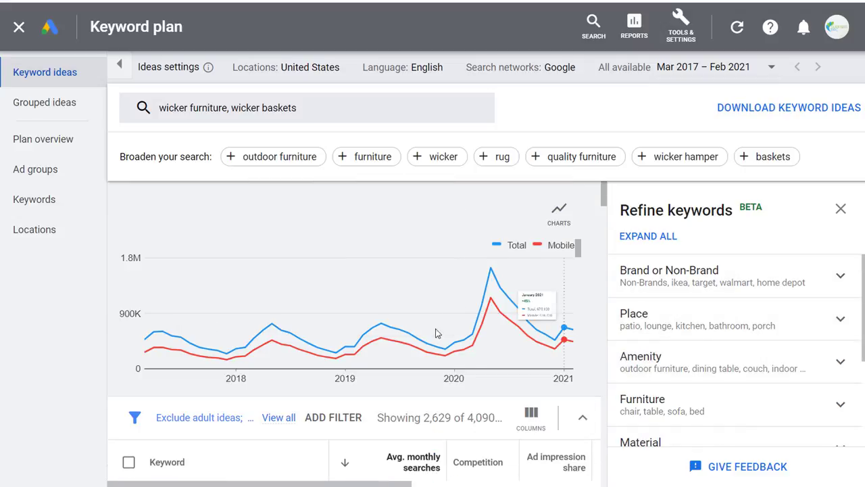
pyautogui.scroll(-4, 428, 324)
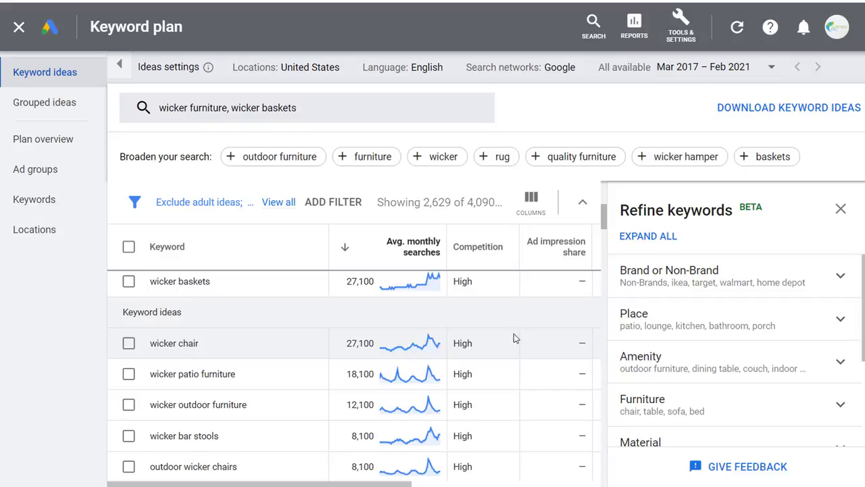
pyautogui.click(747, 274)
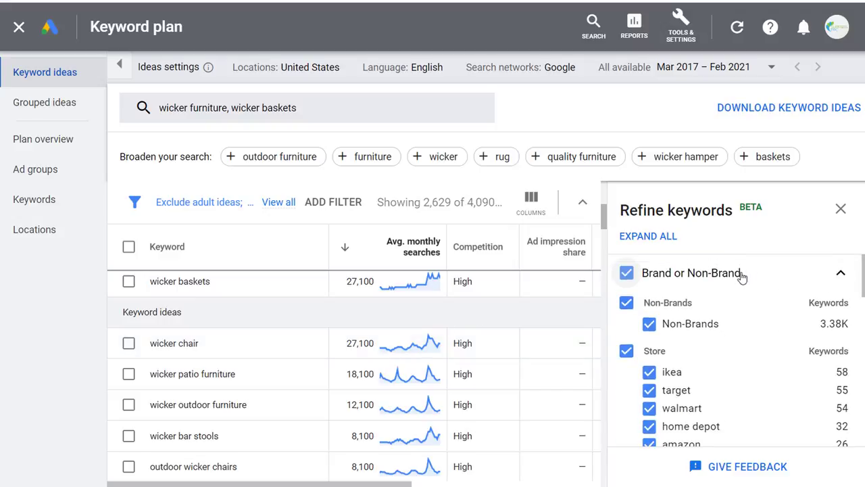
pyautogui.click(625, 275)
pyautogui.click(627, 303)
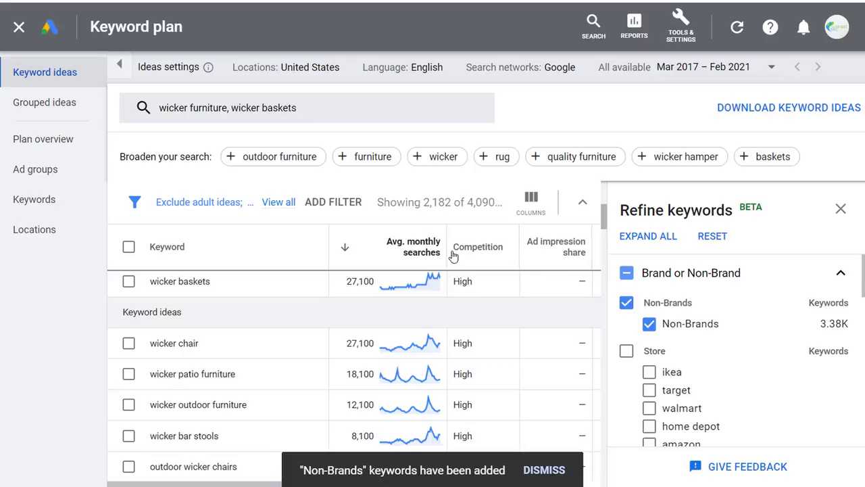
# Review the store names listed under the Brand or Non-Brand refinement.
pyautogui.click(548, 469)
pyautogui.scroll(-2, 750, 369)
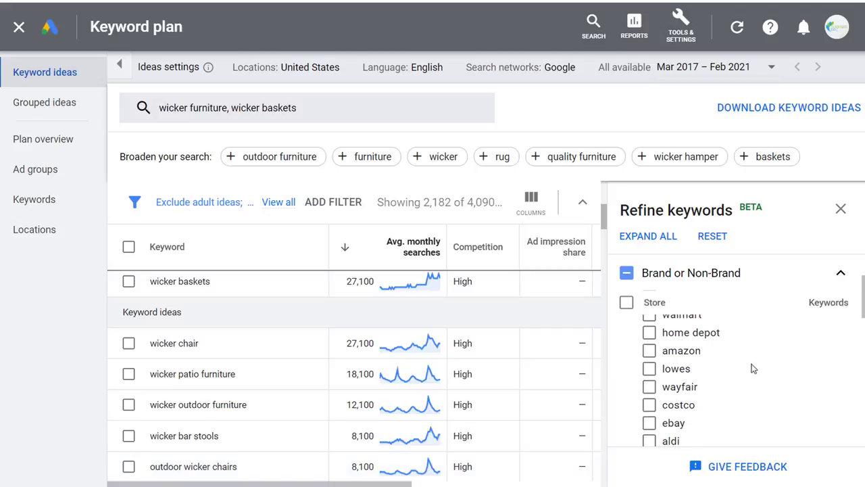
pyautogui.scroll(2, 653, 317)
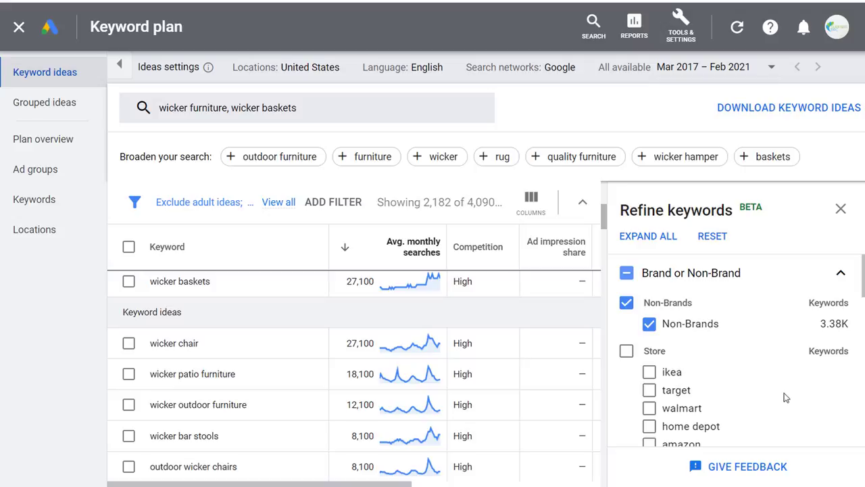
pyautogui.scroll(-2, 777, 398)
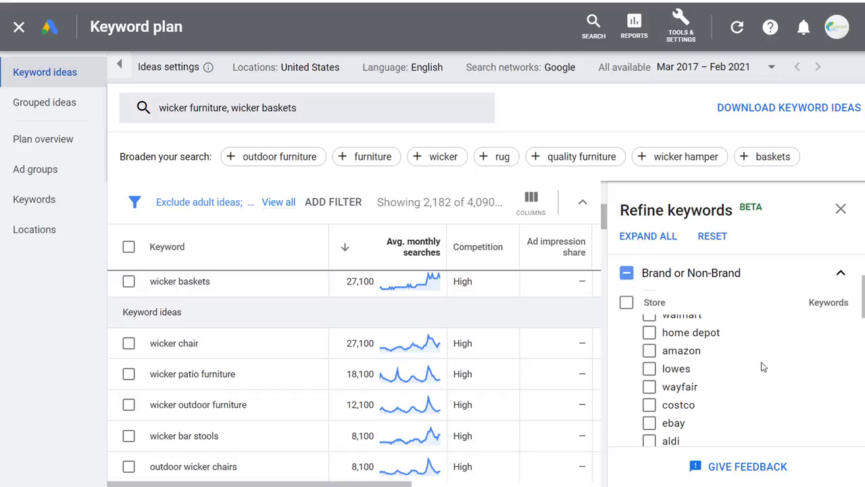
pyautogui.click(799, 279)
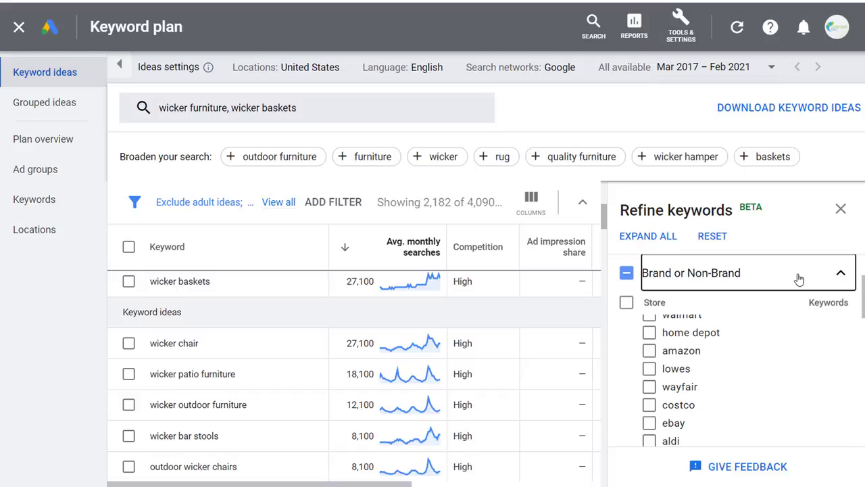
pyautogui.scroll(3, 635, 301)
pyautogui.click(658, 297)
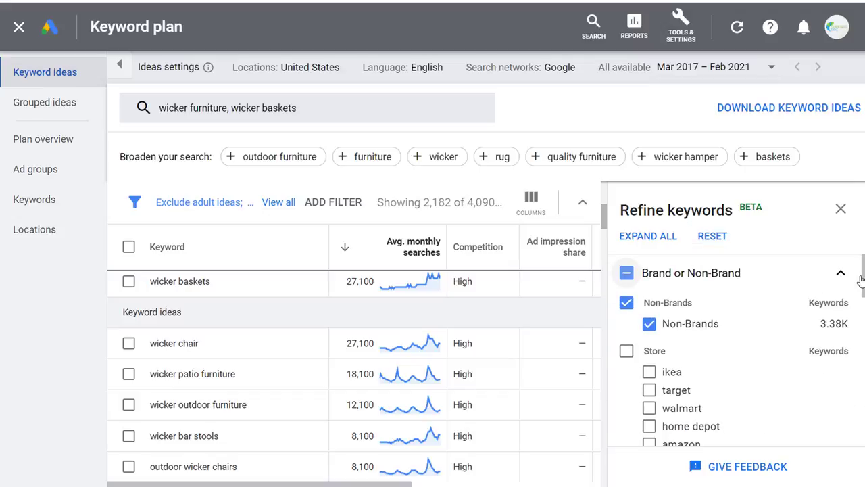
# Include all Other Brands keywords in the Brand or Non-Brand refinement and look over the brands in that group.
pyautogui.scroll(-5, 859, 279)
pyautogui.scroll(-2, 737, 368)
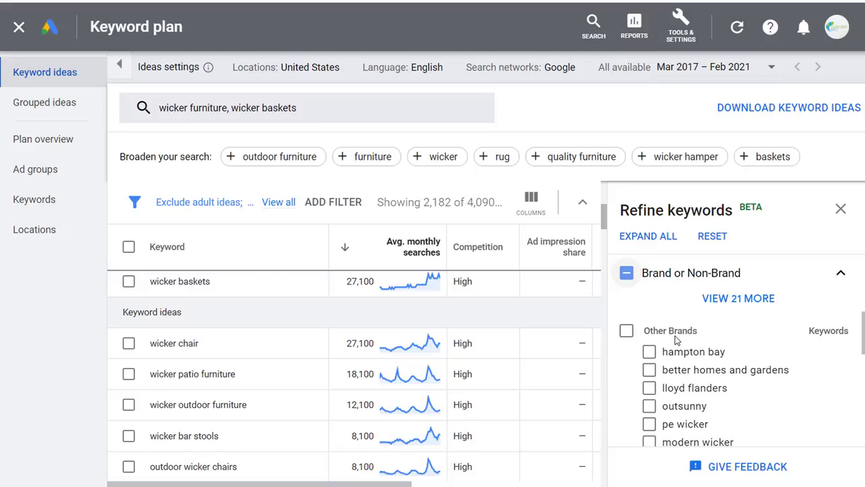
pyautogui.click(626, 331)
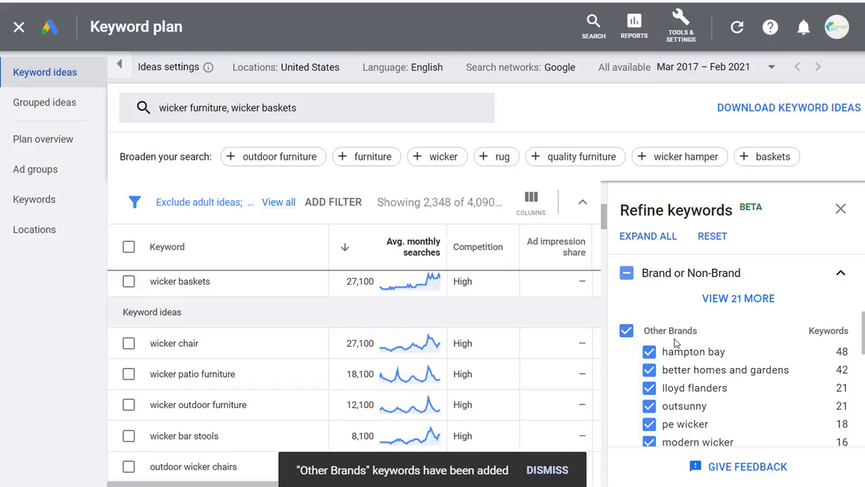
pyautogui.scroll(-3, 680, 361)
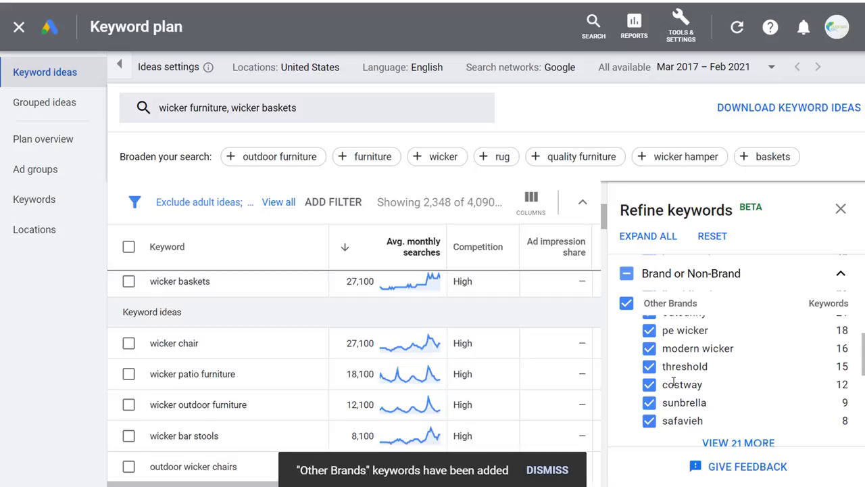
pyautogui.scroll(3, 672, 383)
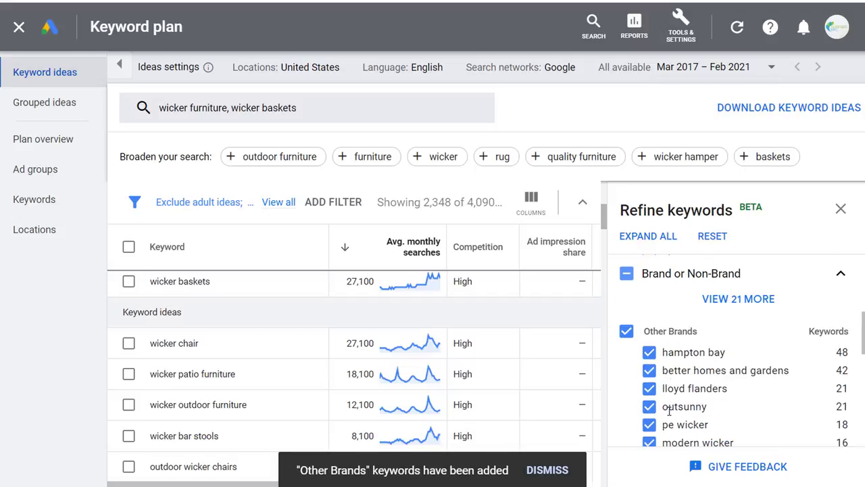
pyautogui.moveTo(667, 411); pyautogui.dragTo(709, 415)
pyautogui.click(541, 471)
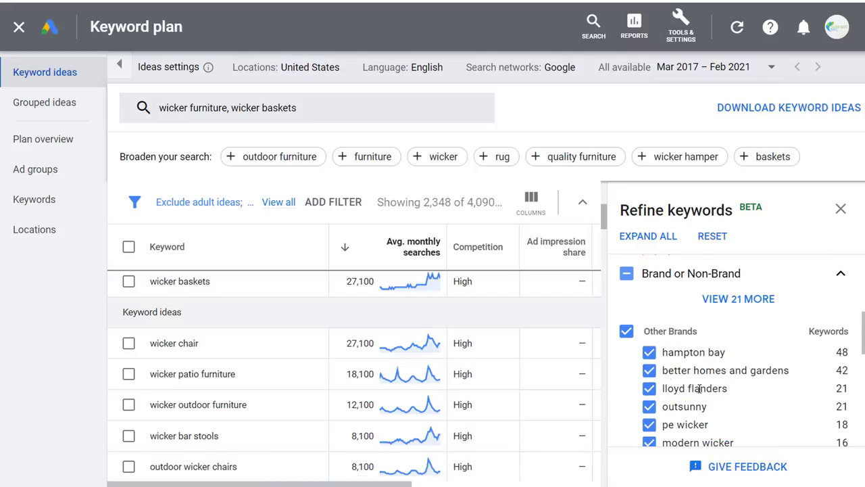
# Limit the Place refinement to bathroom only and check that option's keyword count and average monthly search volume.
pyautogui.scroll(-5, 737, 379)
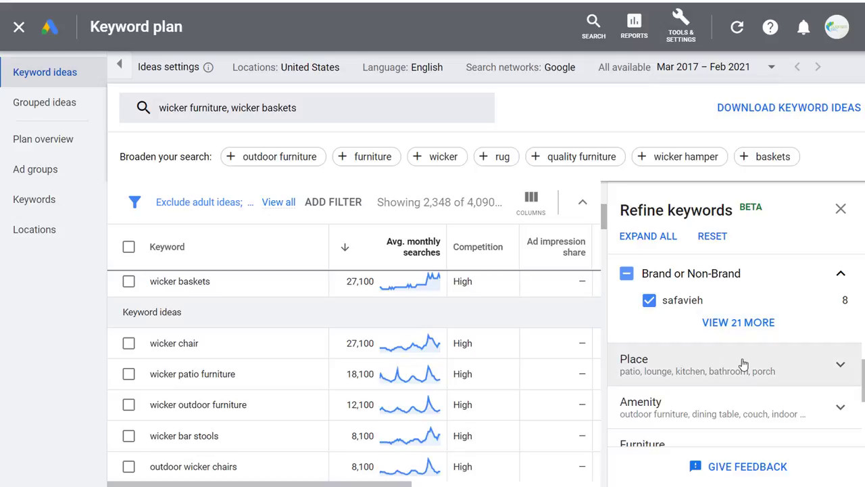
pyautogui.click(818, 333)
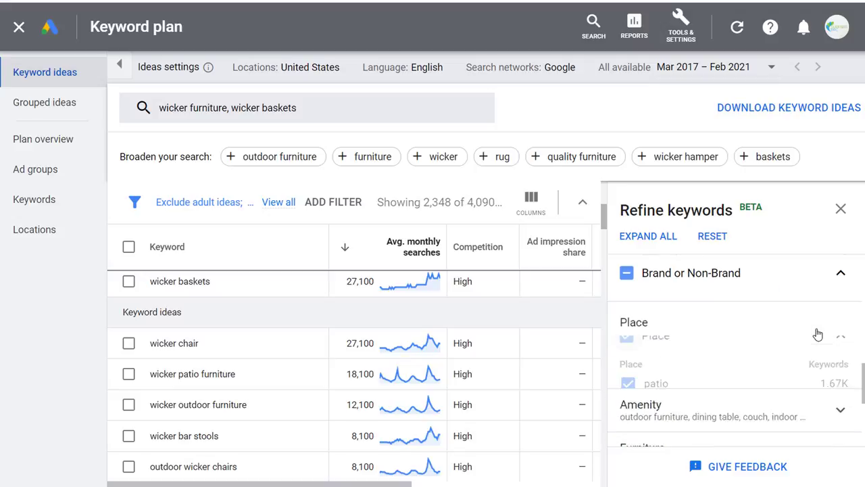
pyautogui.scroll(-2, 712, 383)
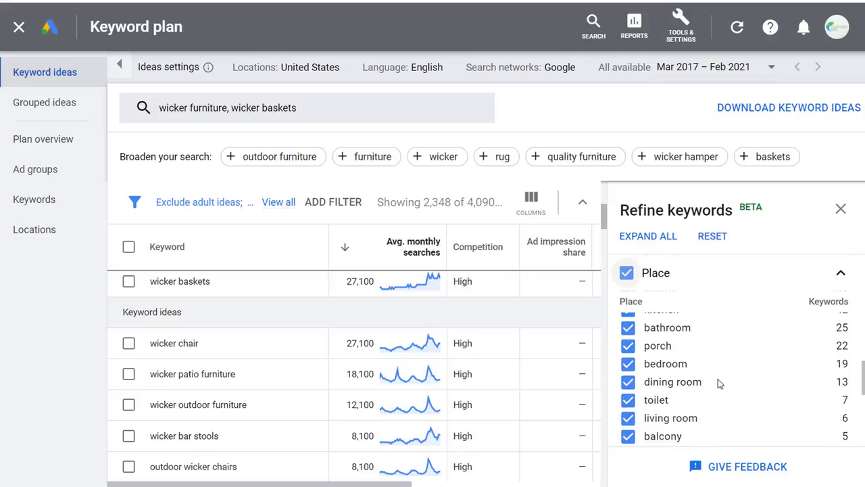
pyautogui.scroll(2, 739, 362)
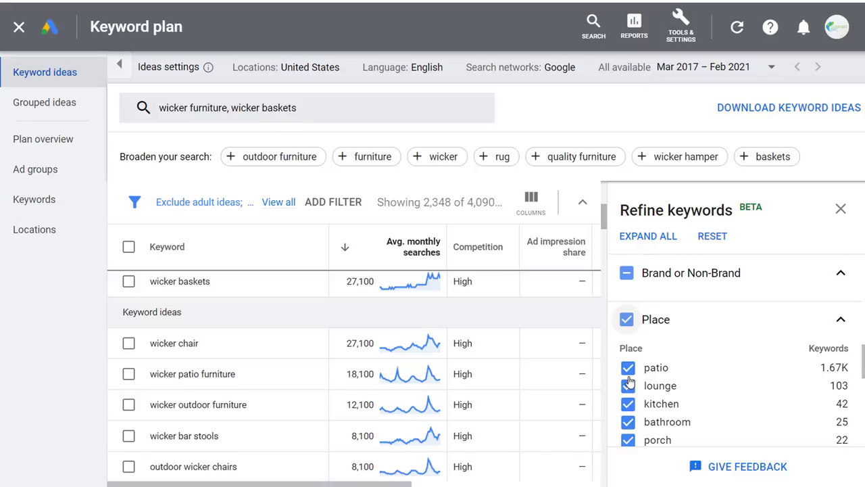
pyautogui.click(626, 319)
pyautogui.click(629, 422)
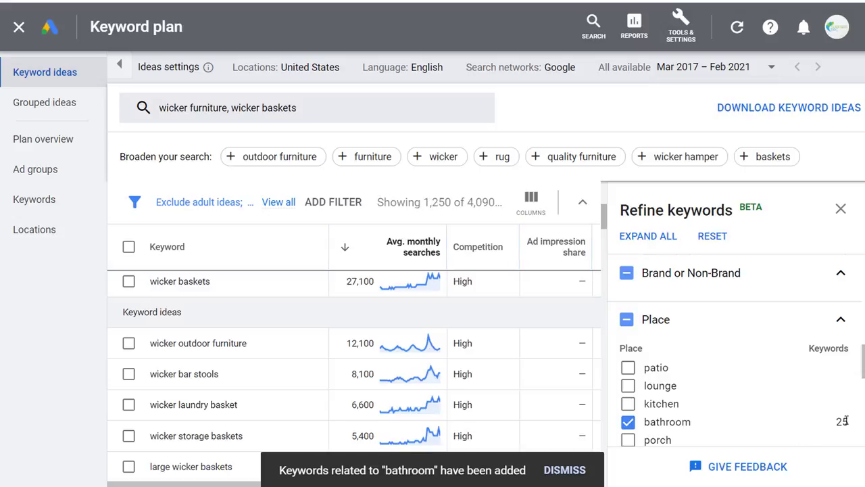
pyautogui.moveTo(845, 420)
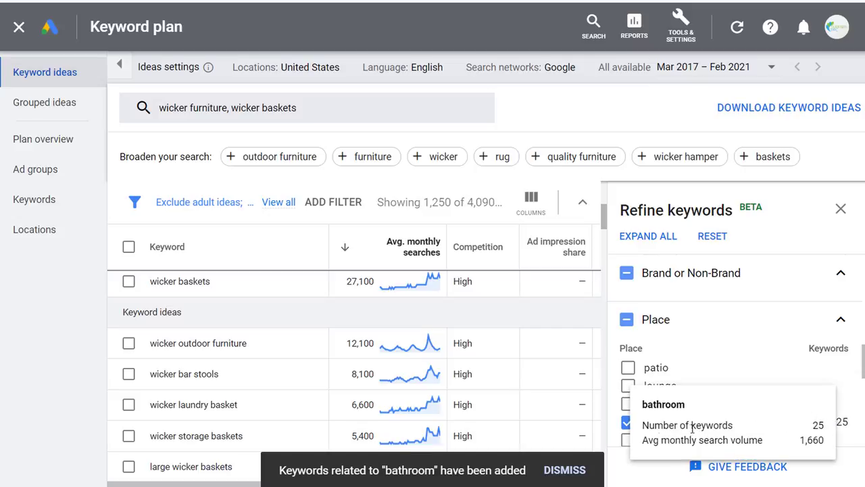
pyautogui.moveTo(642, 409); pyautogui.dragTo(715, 410)
pyautogui.click(717, 411)
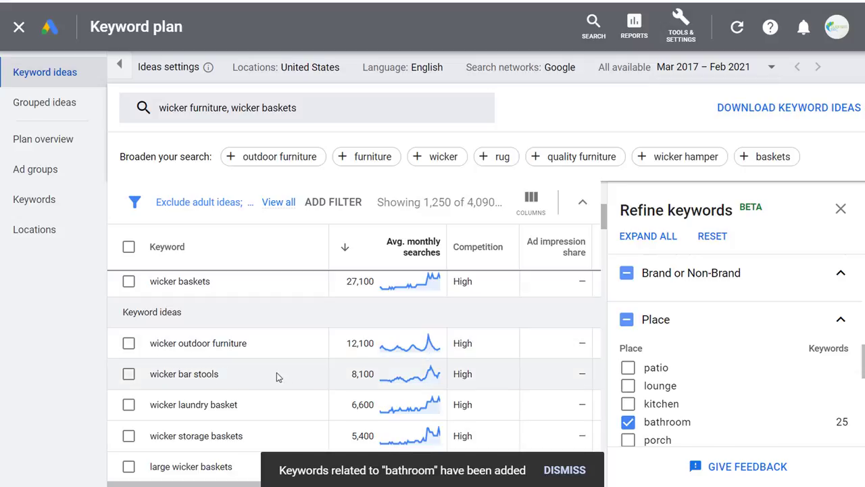
# Examine the keyword ideas refined to bathroom, and include all options in the Place refinement again.
pyautogui.scroll(-3, 287, 371)
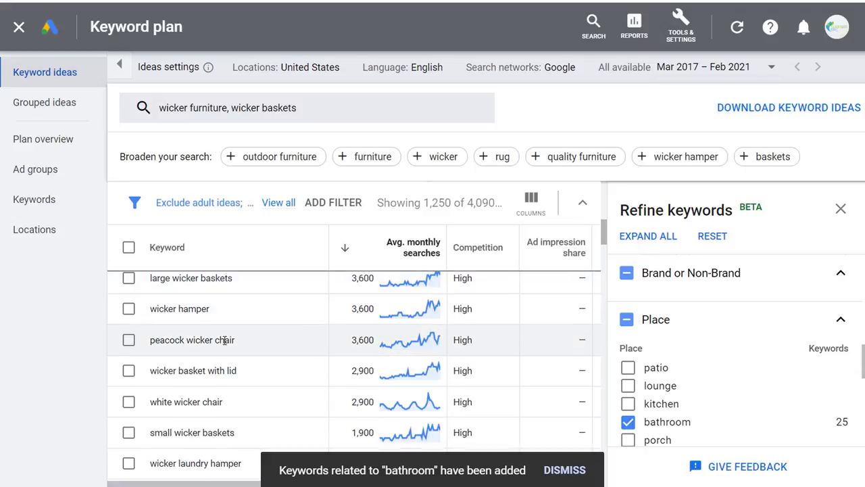
pyautogui.tripleClick(166, 340)
pyautogui.click(280, 345)
pyautogui.moveTo(152, 433); pyautogui.dragTo(274, 436)
pyautogui.click(253, 441)
pyautogui.scroll(-2, 227, 443)
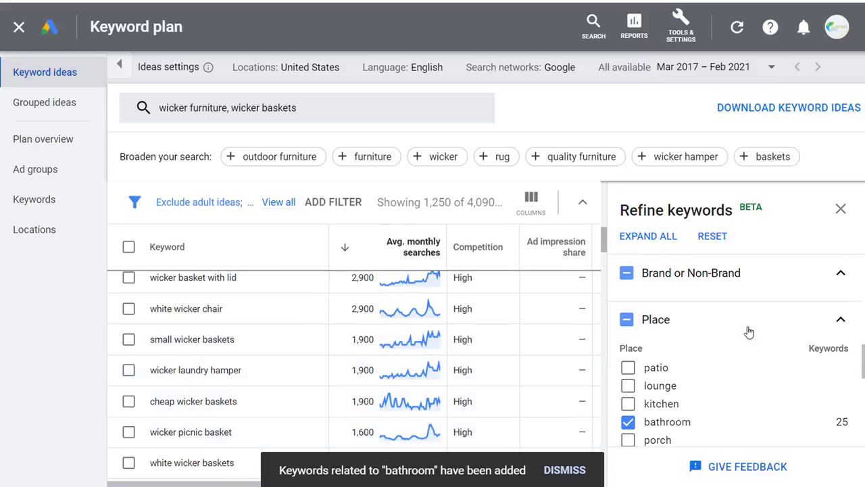
pyautogui.click(632, 321)
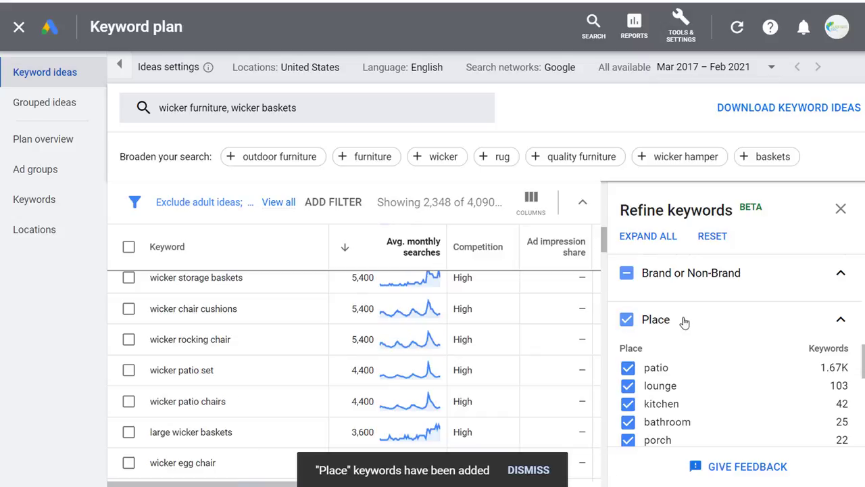
pyautogui.click(837, 327)
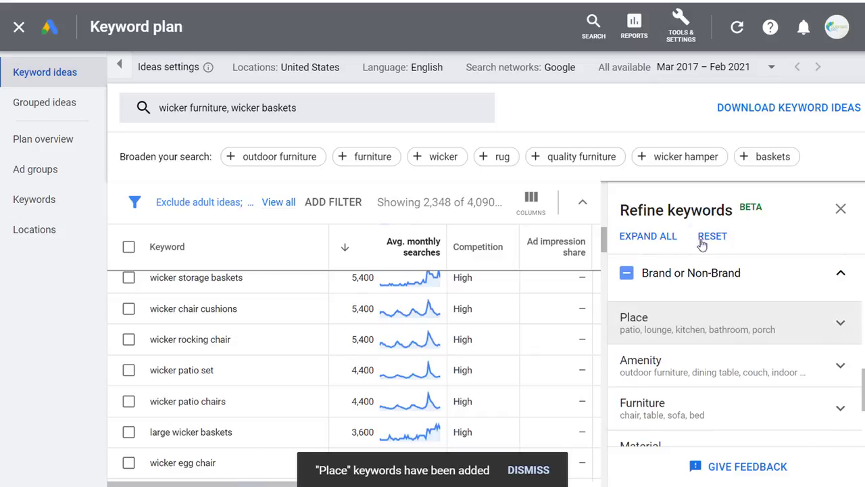
# Review the options available in the Material refinement, leaving all of them included.
pyautogui.scroll(-2, 744, 351)
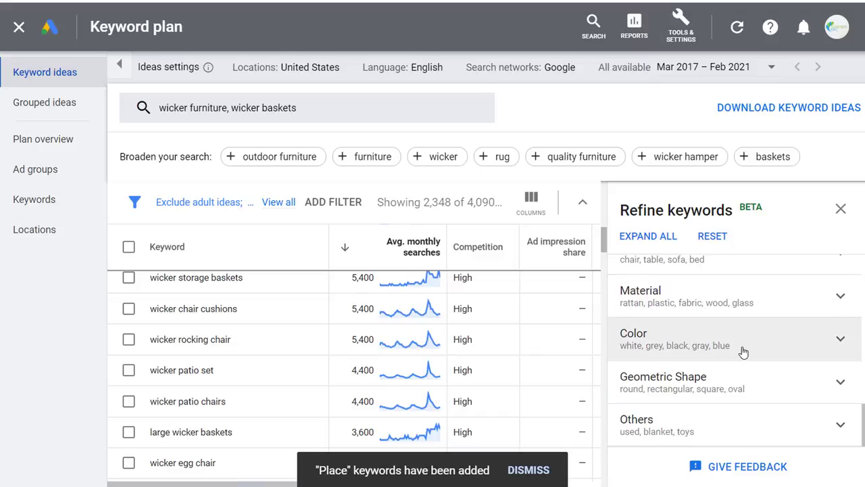
pyautogui.click(767, 310)
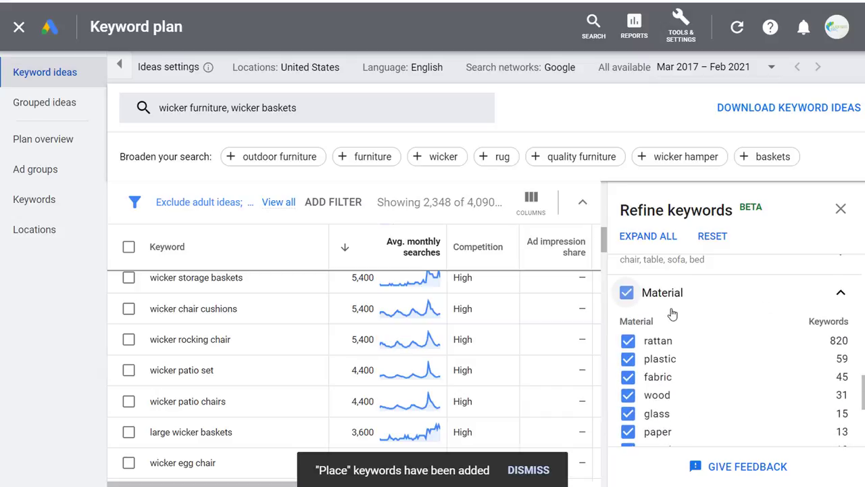
pyautogui.scroll(-2, 715, 379)
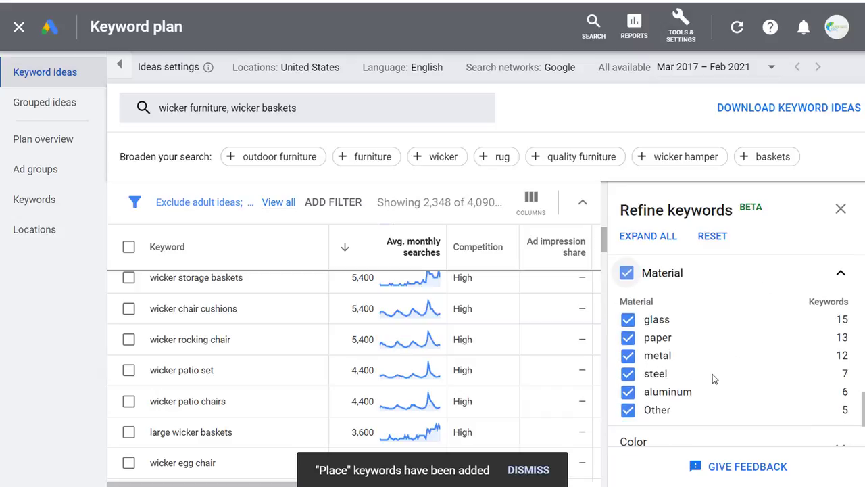
pyautogui.scroll(2, 693, 355)
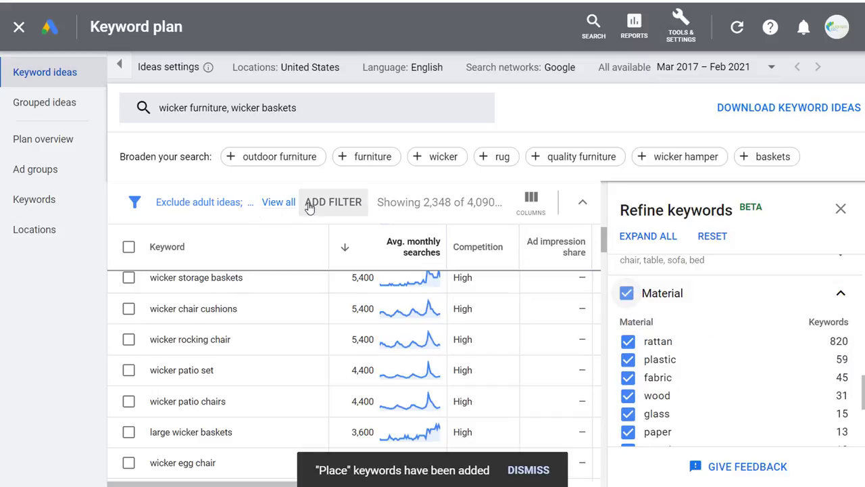
pyautogui.click(726, 300)
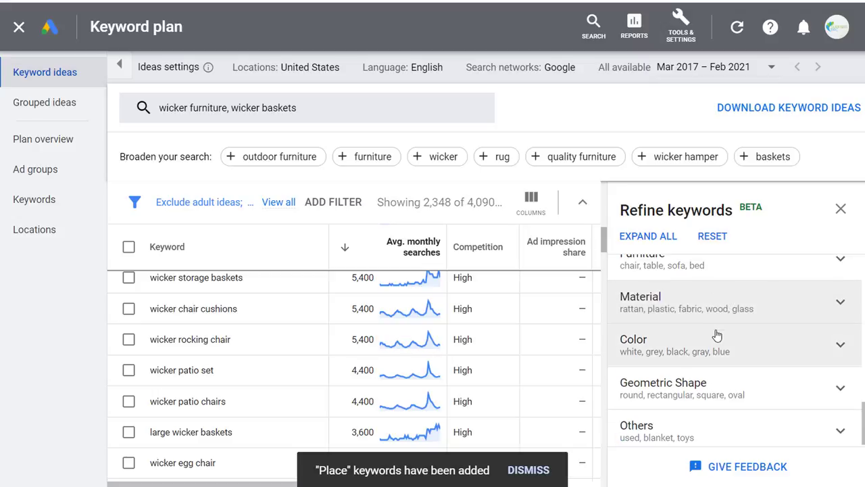
# Limit the Color refinement to black by clearing all colors and including only that one.
pyautogui.click(762, 341)
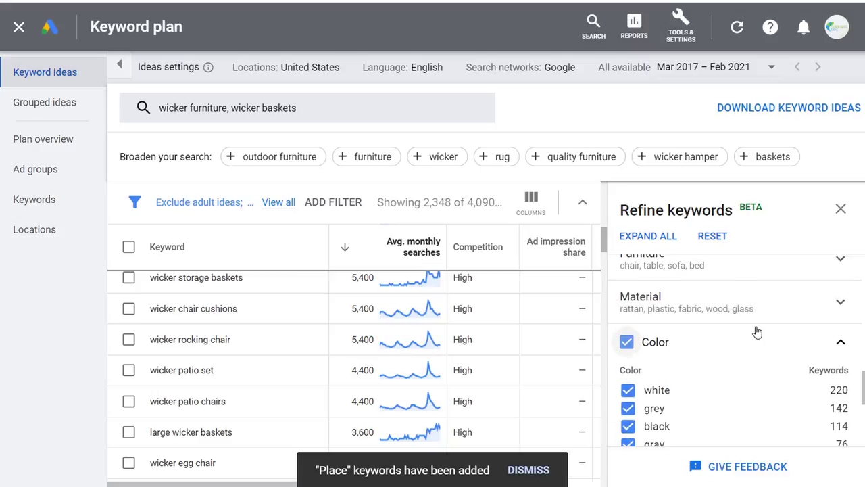
pyautogui.scroll(-2, 700, 332)
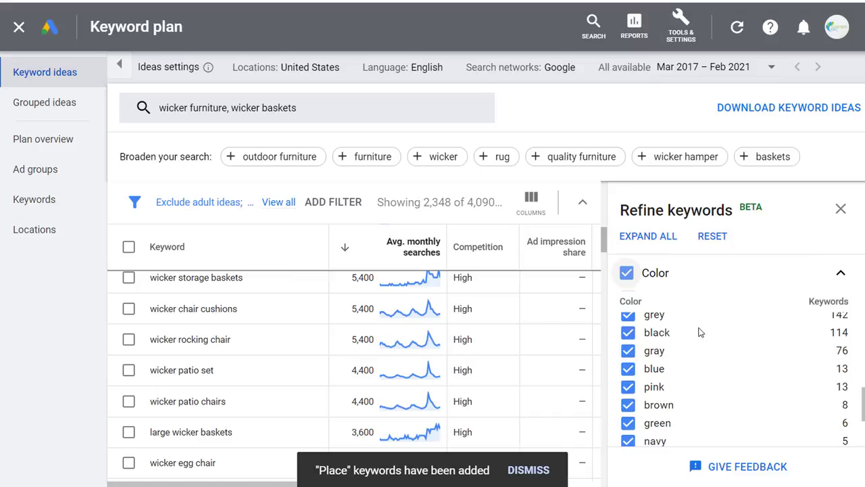
pyautogui.click(627, 273)
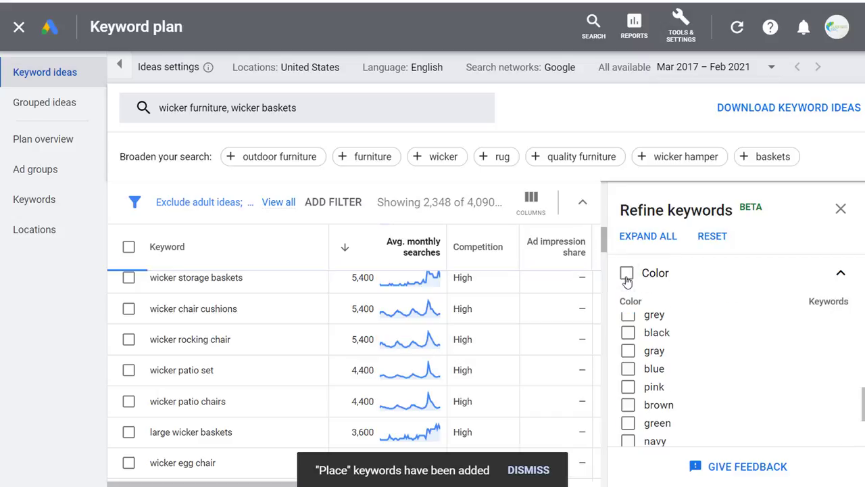
pyautogui.click(628, 333)
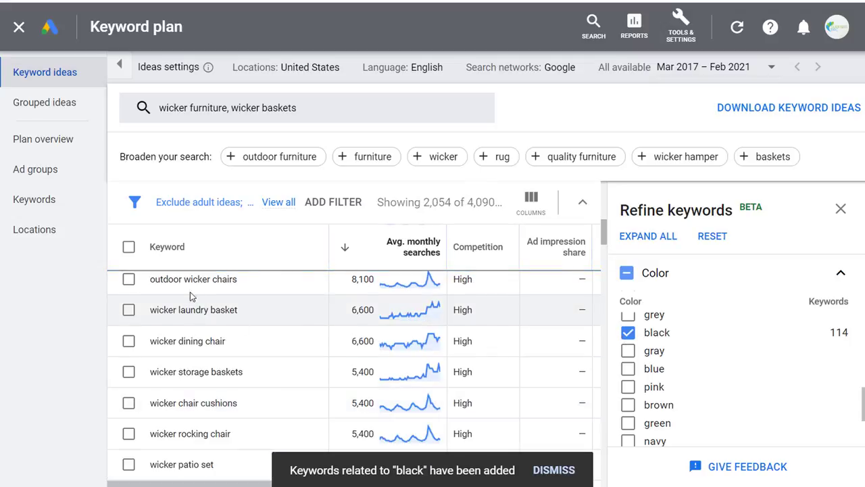
# Apply a keyword filter with Text Match so that only ideas containing "black" are listed.
pyautogui.scroll(5, 216, 299)
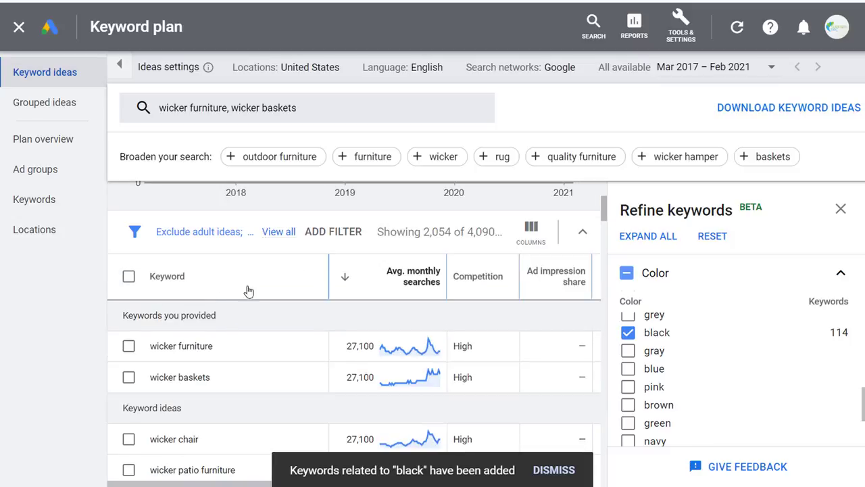
pyautogui.click(338, 232)
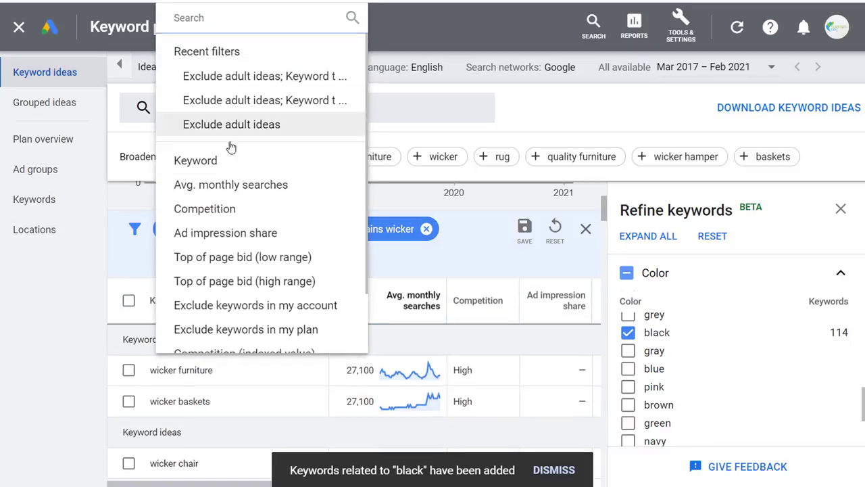
pyautogui.click(225, 162)
pyautogui.write('black')
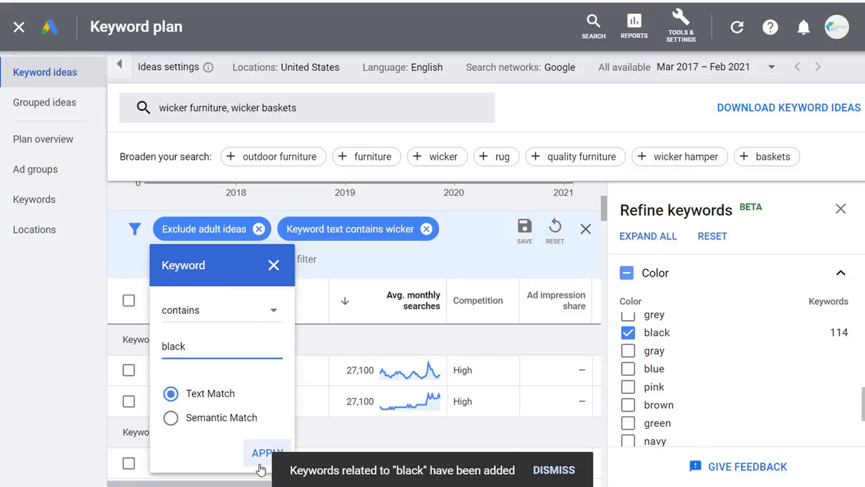
pyautogui.click(265, 452)
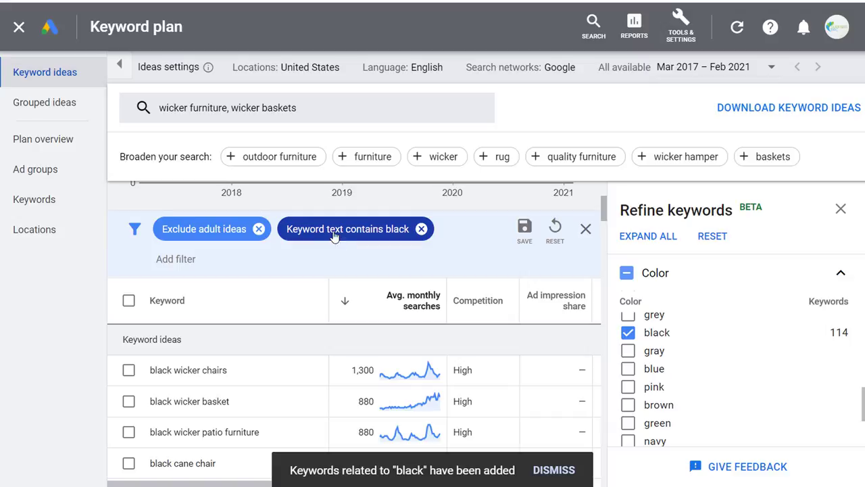
# Examine the keyword ideas containing black, and include all options in the Color refinement again.
pyautogui.click(283, 260)
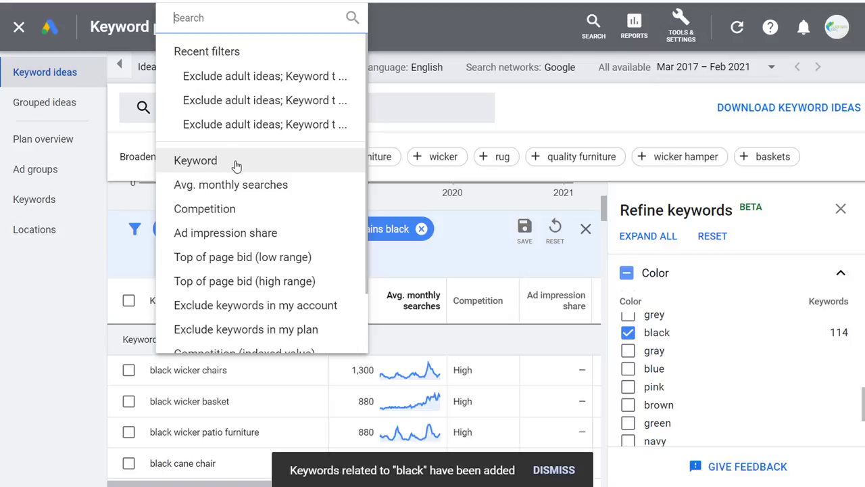
pyautogui.click(568, 114)
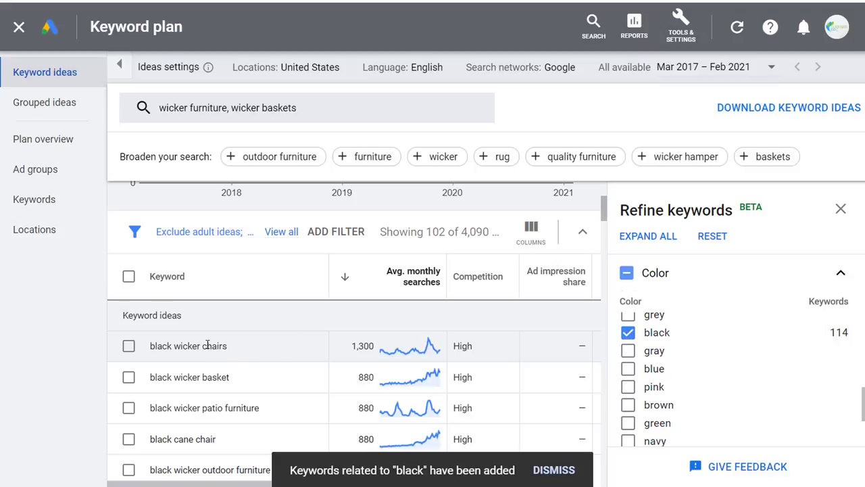
pyautogui.scroll(-5, 204, 343)
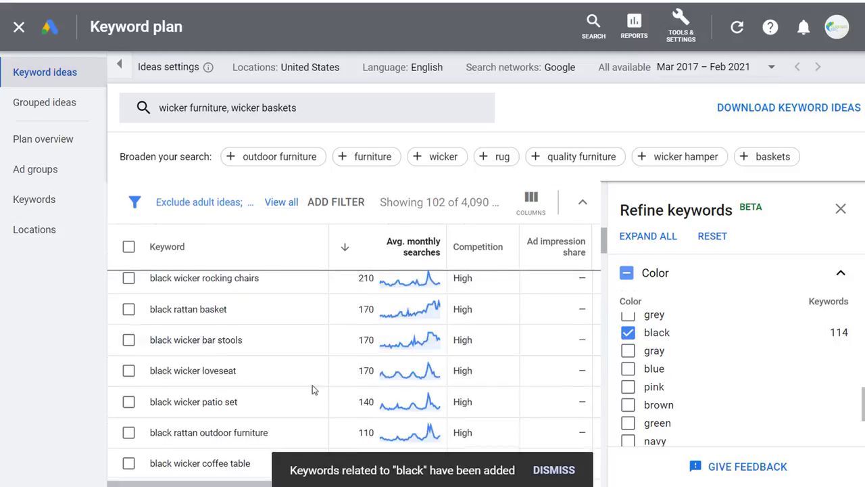
pyautogui.scroll(5, 267, 345)
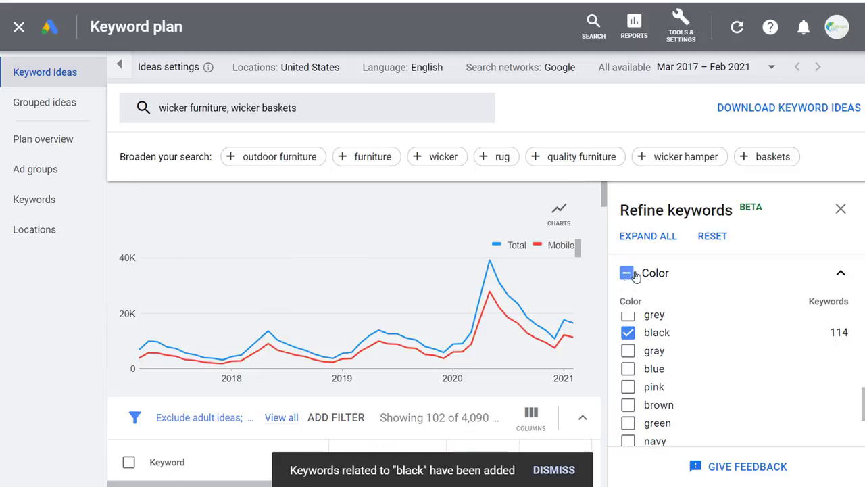
pyautogui.scroll(-2, 345, 338)
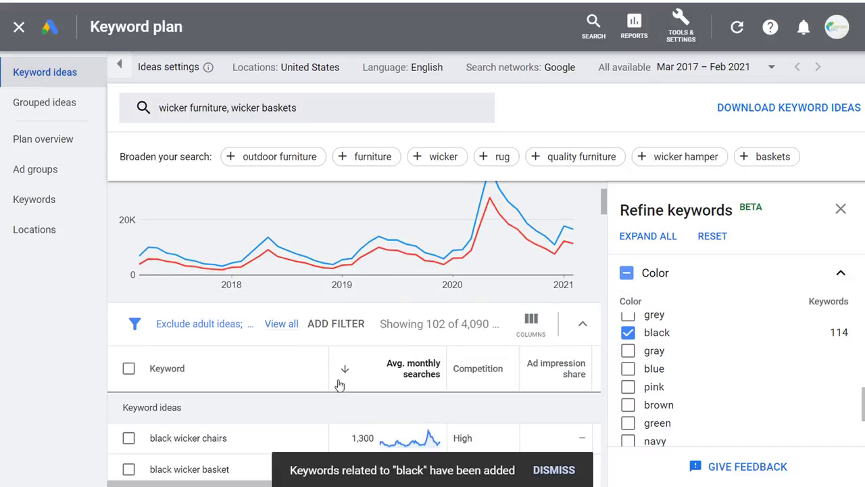
pyautogui.click(627, 273)
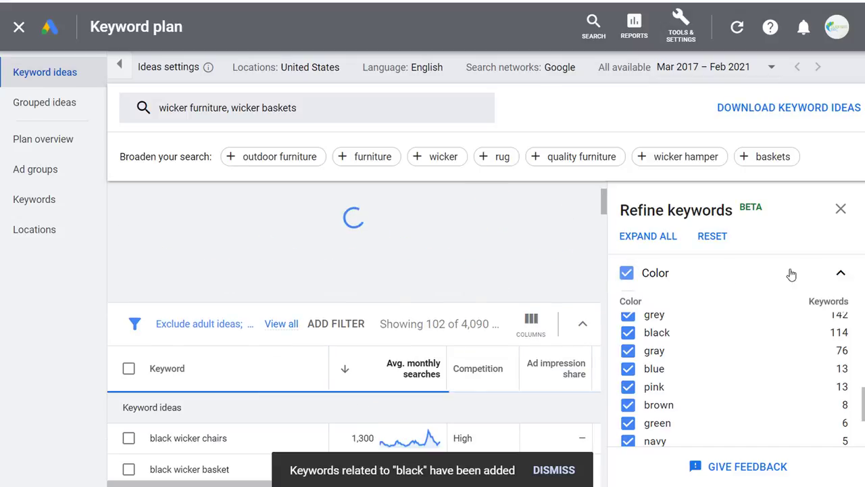
pyautogui.click(838, 273)
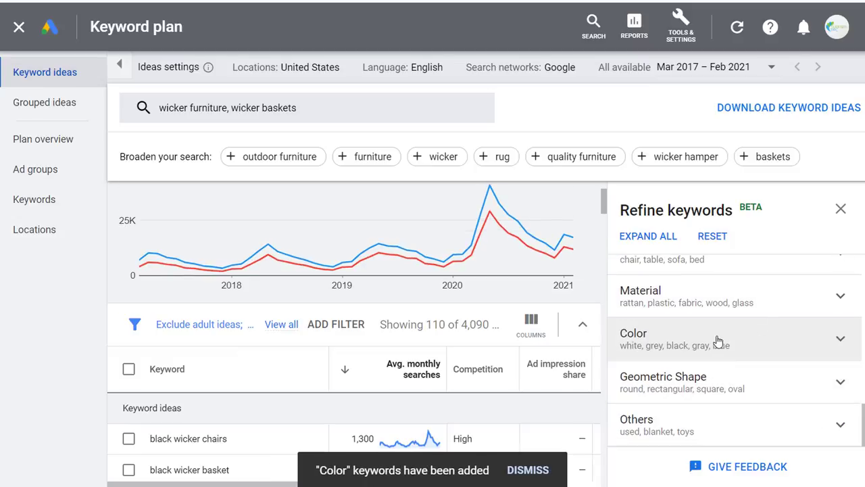
# Limit the Furniture refinement to table by clearing all furniture options and including only that one.
pyautogui.scroll(1, 710, 303)
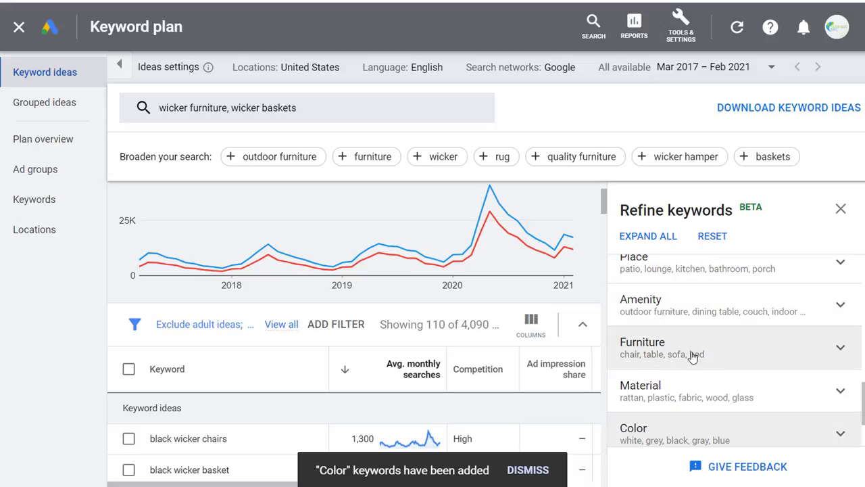
pyautogui.click(691, 357)
pyautogui.scroll(-2, 720, 351)
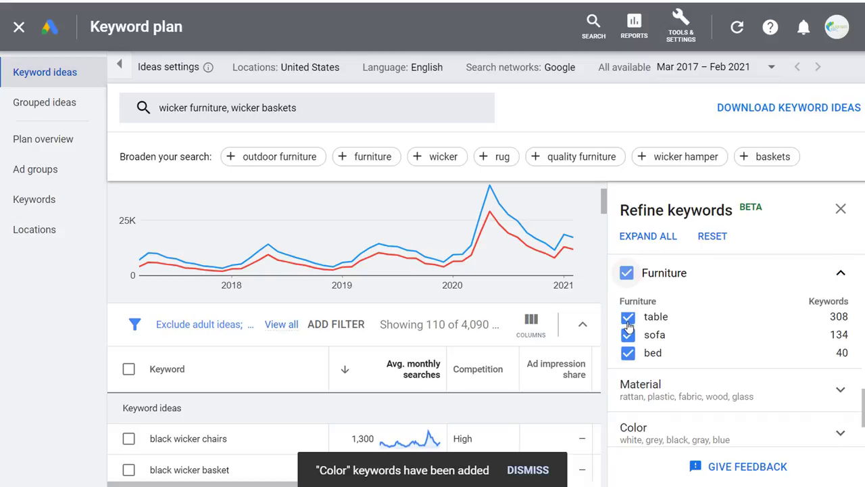
pyautogui.click(627, 273)
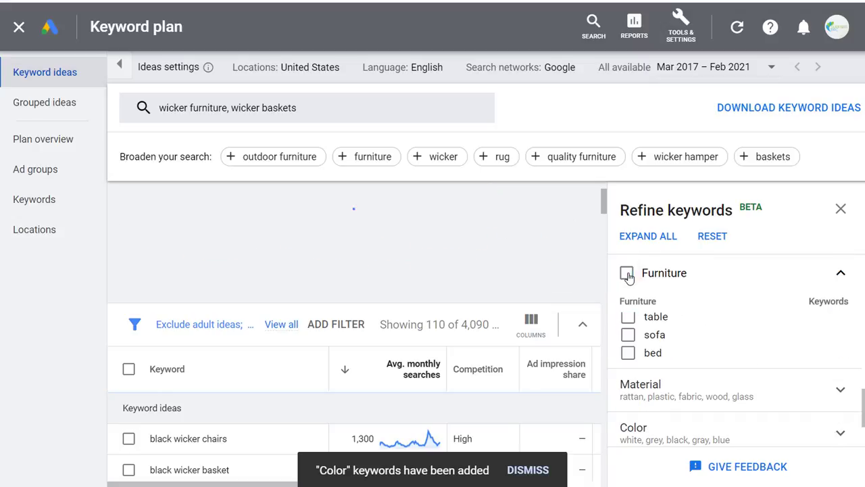
pyautogui.click(628, 318)
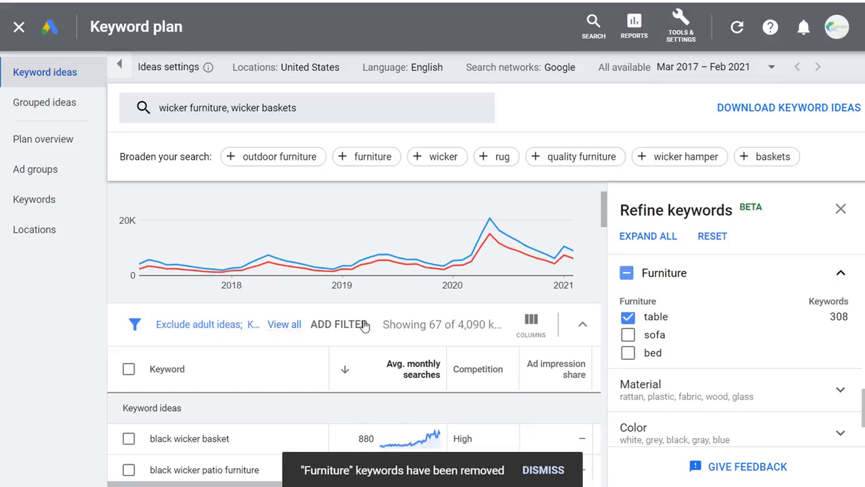
pyautogui.moveTo(426, 373)
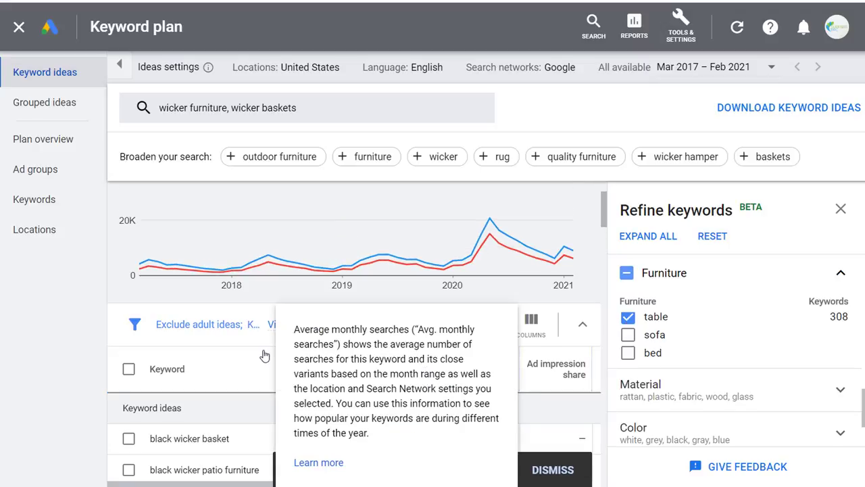
pyautogui.scroll(-1, 263, 302)
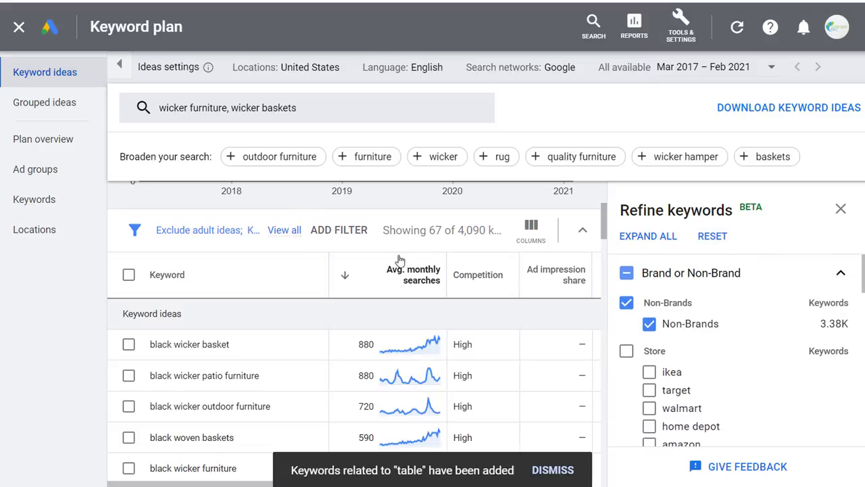
# Close the keyword refinements and remove the filter for keyword text containing "black".
pyautogui.click(840, 212)
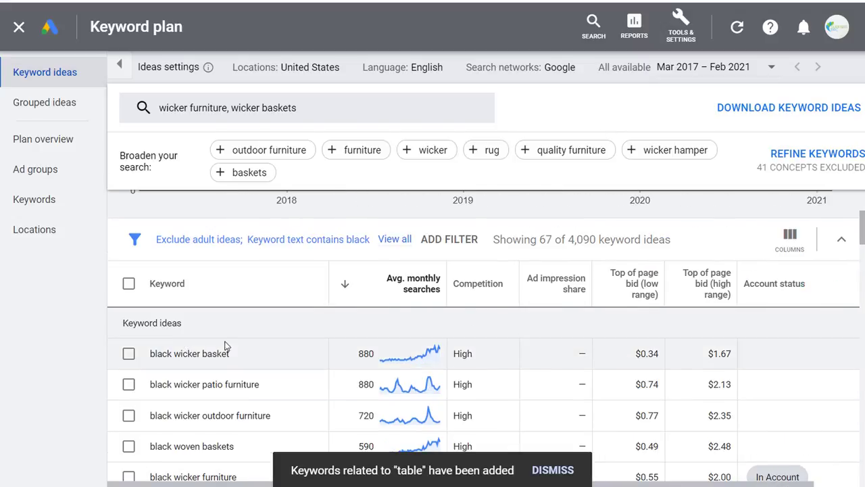
pyautogui.click(331, 249)
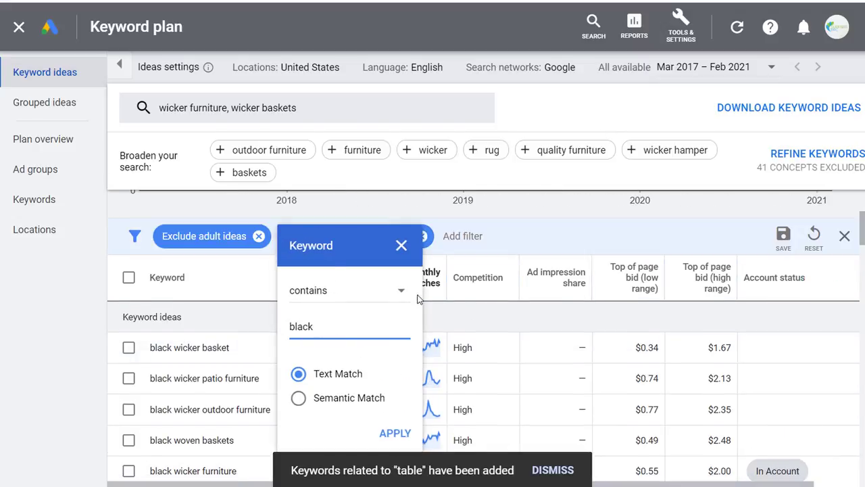
pyautogui.click(402, 245)
pyautogui.click(422, 237)
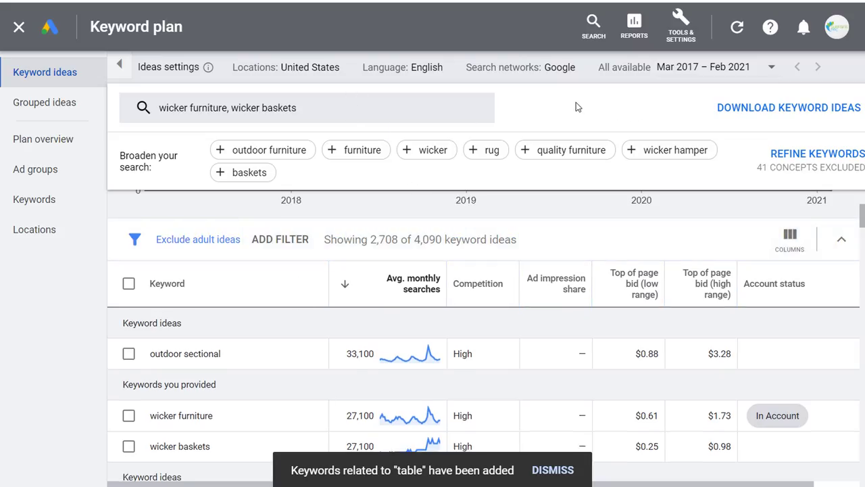
# Leave the current keyword plan and open Get search volume and forecasts in Keyword Planner.
pyautogui.click(19, 28)
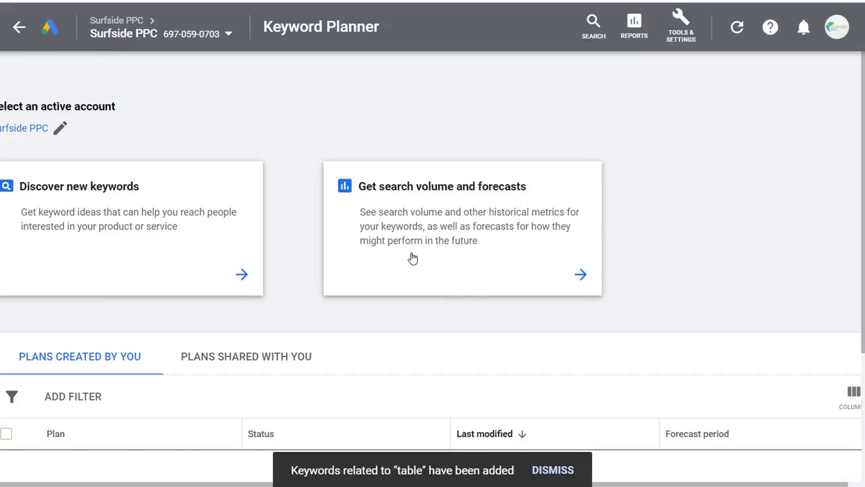
pyautogui.click(497, 216)
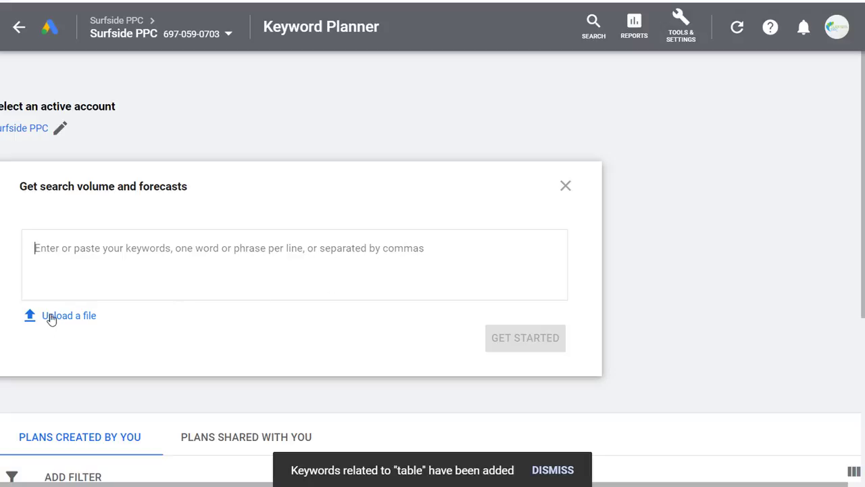
pyautogui.click(563, 471)
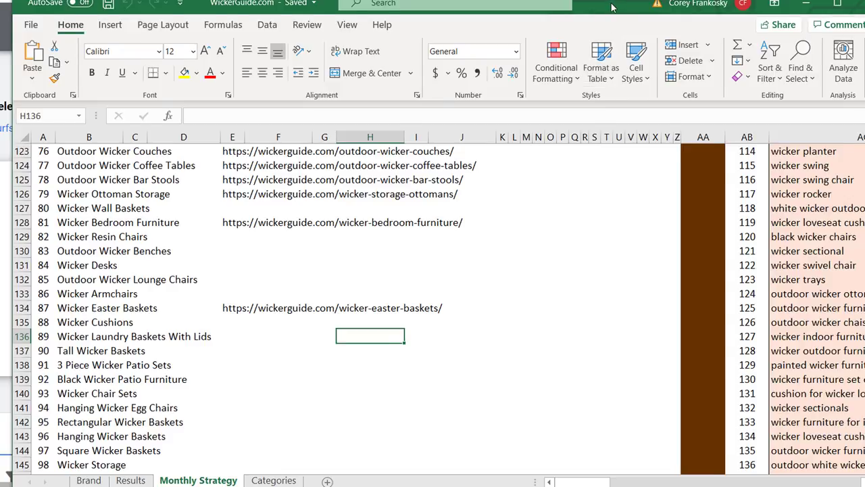
# Switch to the WickerGuide.com workbook in Excel and copy the wicker keyword list ending at Rattan Wicker Furniture on the Monthly Strategy sheet.
pyautogui.scroll(-3, 157, 369)
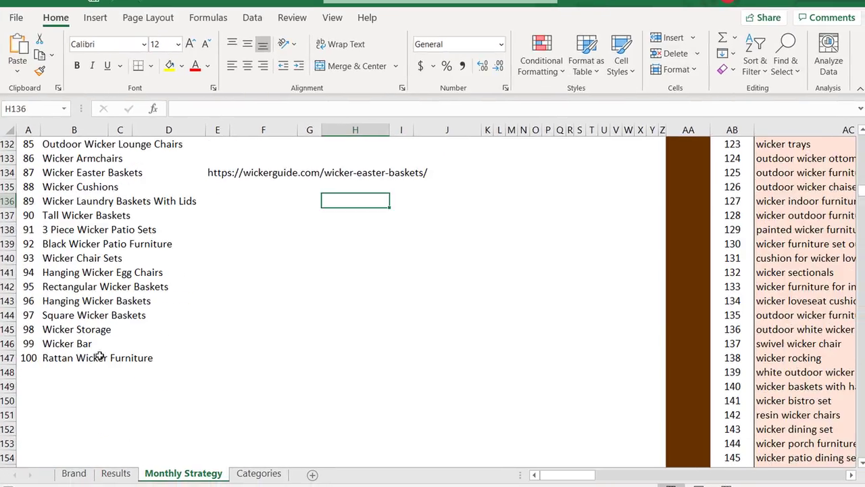
pyautogui.moveTo(64, 362); pyautogui.dragTo(70, 173)
pyautogui.hotkey('ctrl', 'c')
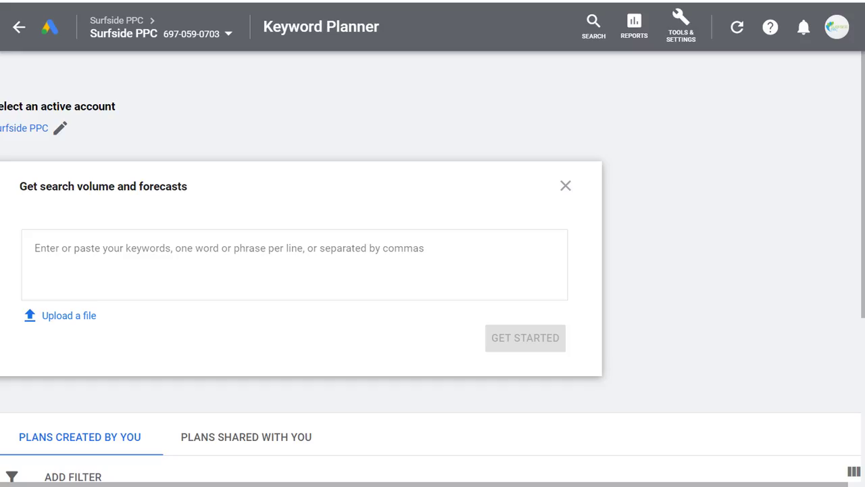
# Switch back to Keyword Planner, paste the copied wicker keywords, and get their search volume and forecasts.
pyautogui.hotkey('ctrl', 'v')
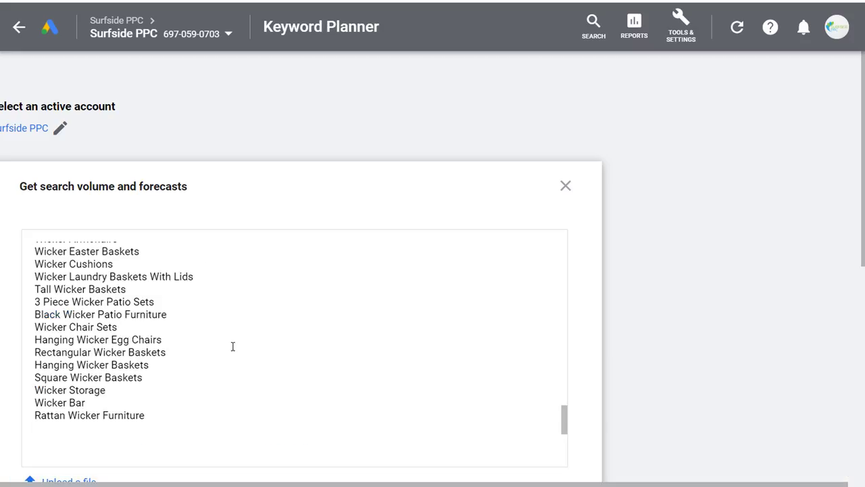
pyautogui.press('BackSpace')
pyautogui.scroll(-2, 680, 287)
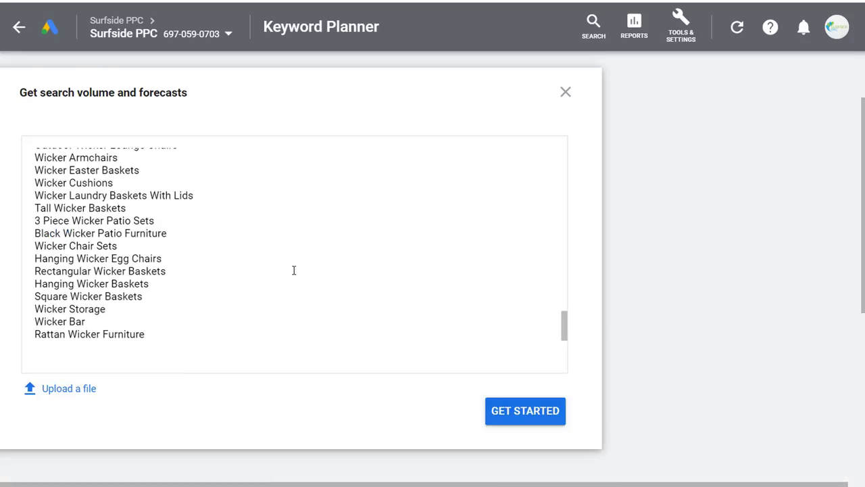
pyautogui.click(529, 418)
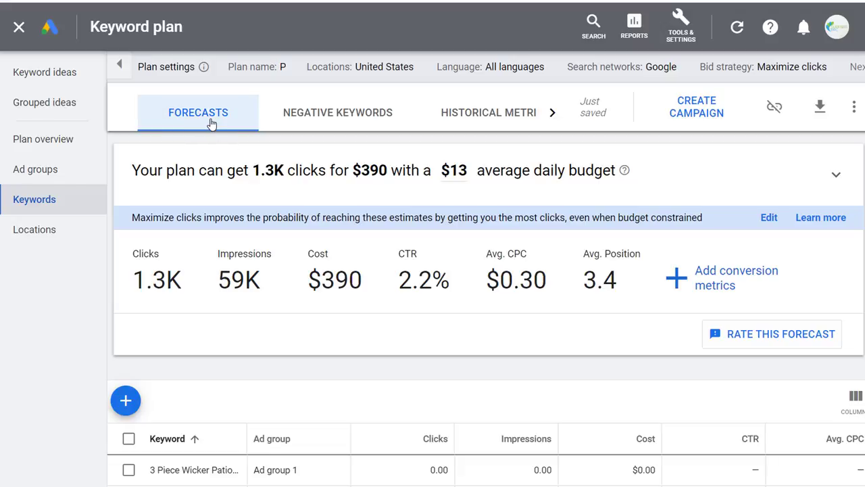
# Review the plan's historical metrics, and examine the forecasts for the individual keywords in Ad group 1.
pyautogui.click(552, 114)
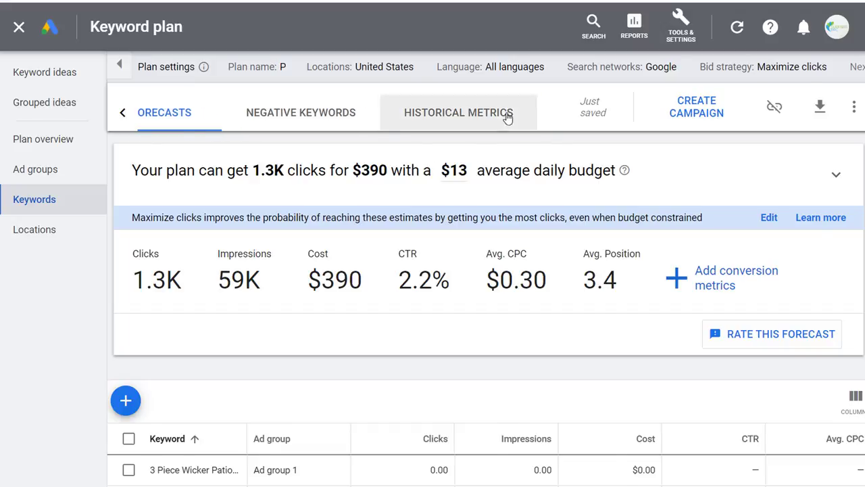
pyautogui.click(508, 115)
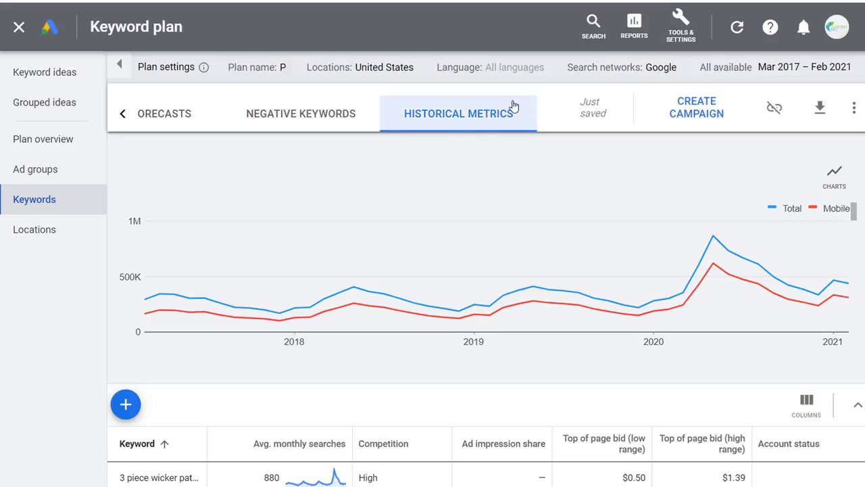
pyautogui.click(157, 115)
pyautogui.scroll(-3, 172, 254)
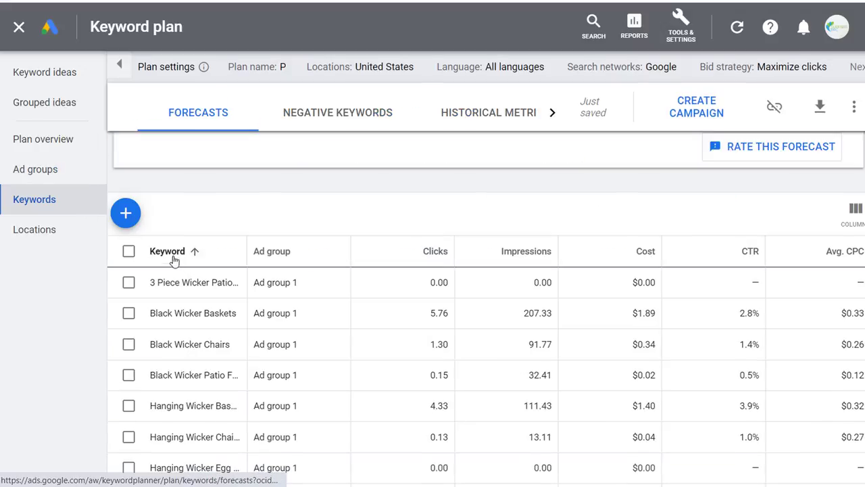
pyautogui.moveTo(256, 282); pyautogui.dragTo(298, 283)
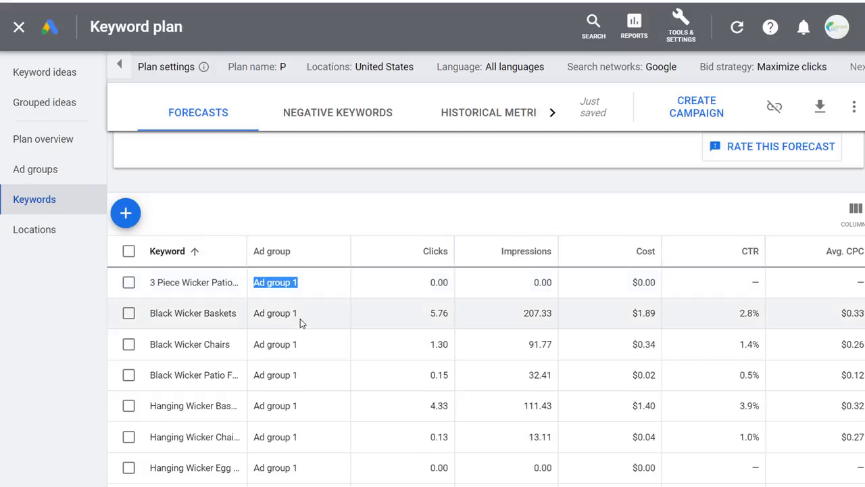
pyautogui.moveTo(155, 284); pyautogui.dragTo(317, 279)
pyautogui.click(169, 300)
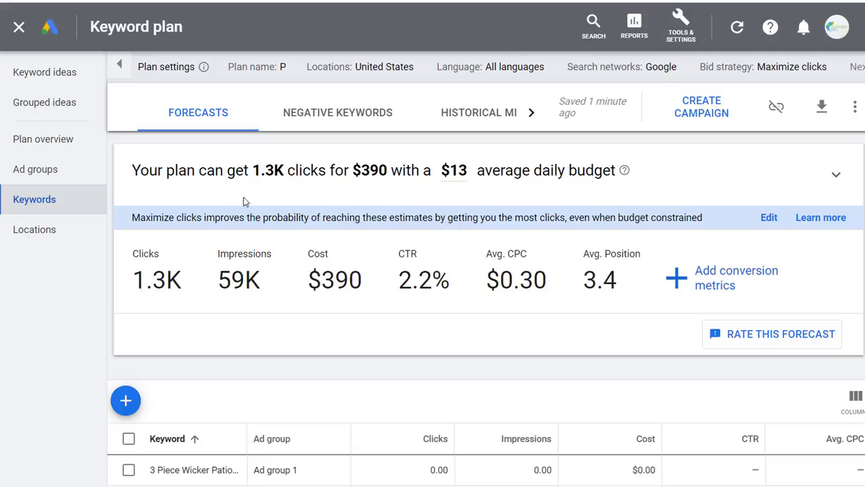
# Change the match type of all keywords in the plan to phrase match.
pyautogui.scroll(-3, 241, 243)
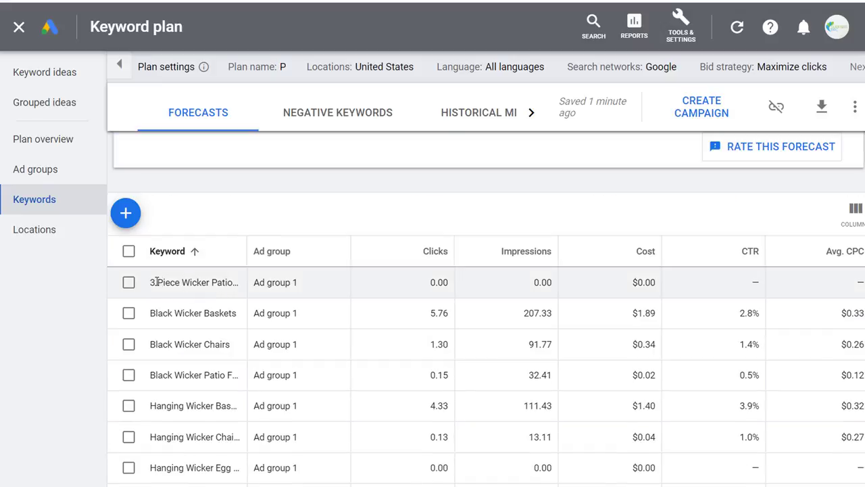
pyautogui.moveTo(153, 282); pyautogui.dragTo(195, 284)
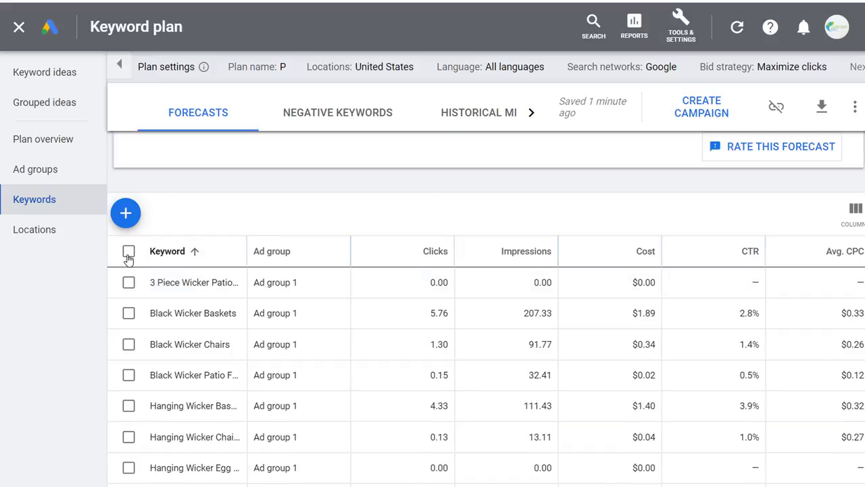
pyautogui.click(128, 252)
pyautogui.click(266, 214)
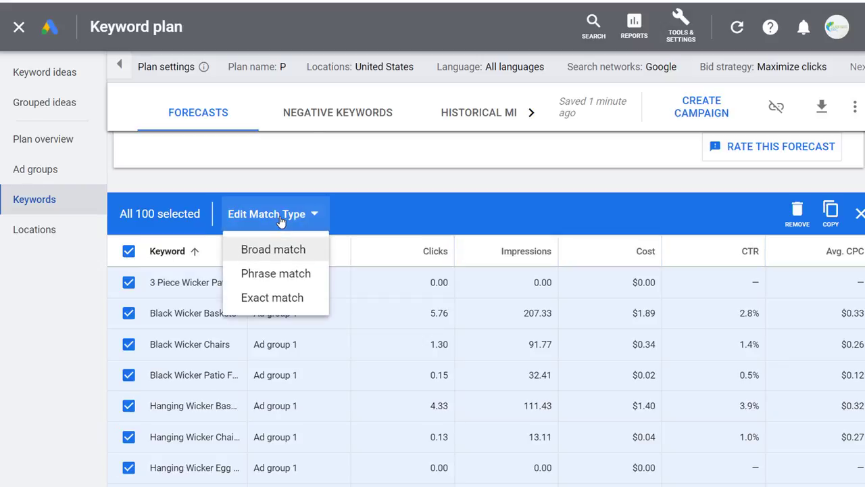
pyautogui.click(248, 274)
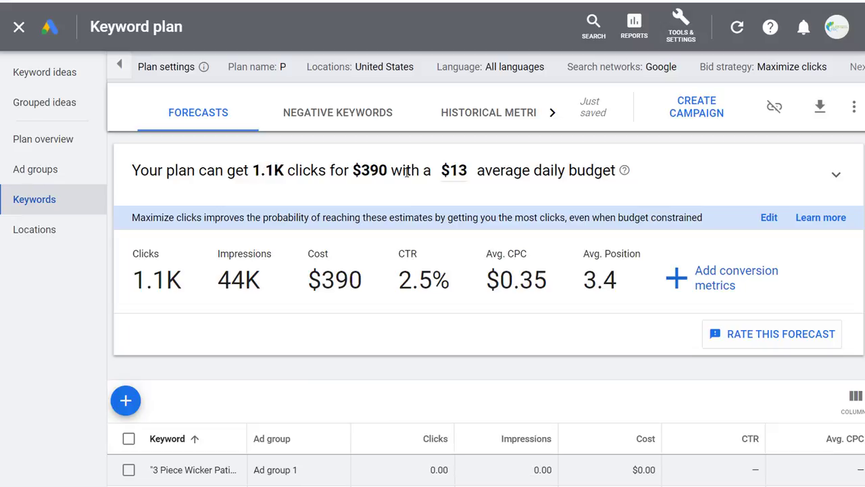
# Set the plan's average daily budget to $10.00 and dismiss the save notice.
pyautogui.click(467, 177)
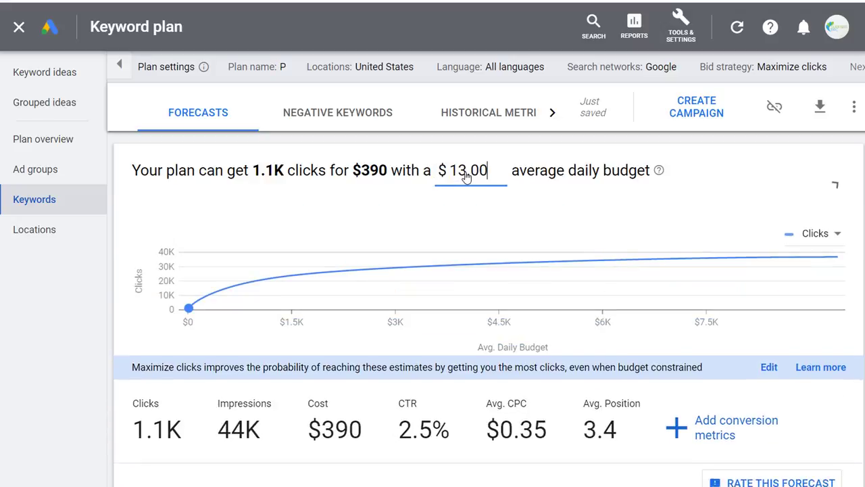
pyautogui.moveTo(500, 171); pyautogui.dragTo(440, 170)
pyautogui.write('10.00')
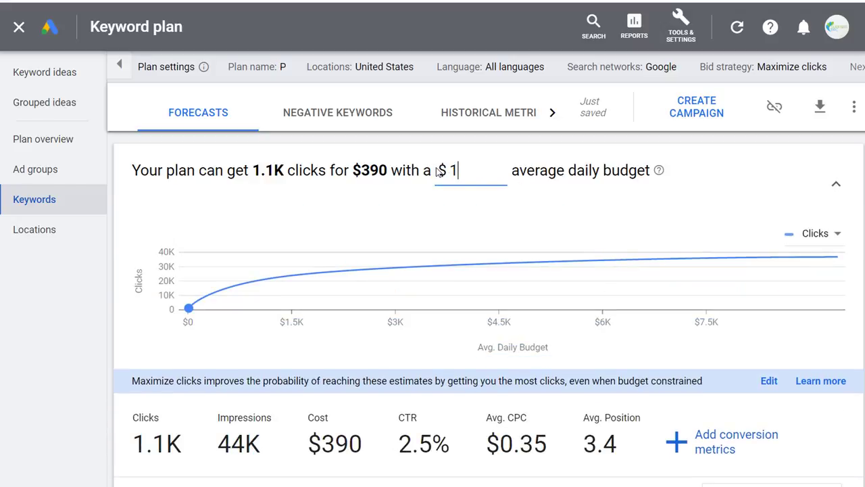
pyautogui.click(720, 162)
pyautogui.scroll(-2, 677, 221)
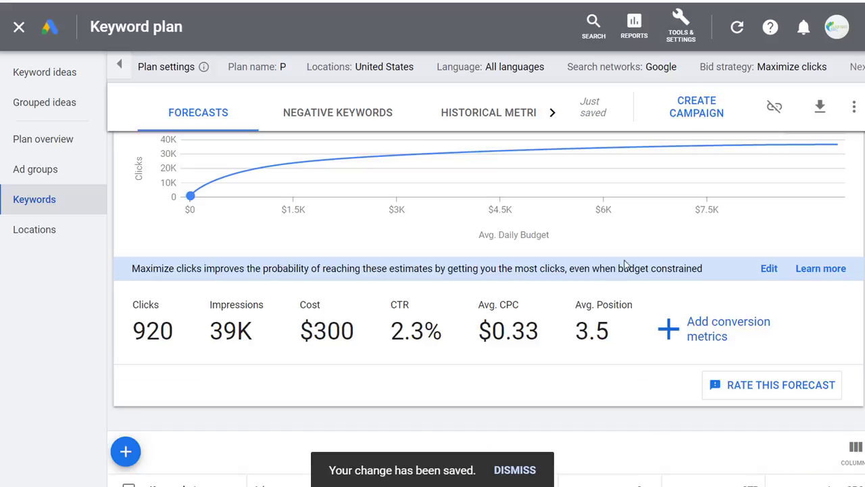
pyautogui.click(515, 470)
# Add conversion metrics to the forecast with a 5% conversion rate and a $20.00 value per conversion.
pyautogui.click(698, 331)
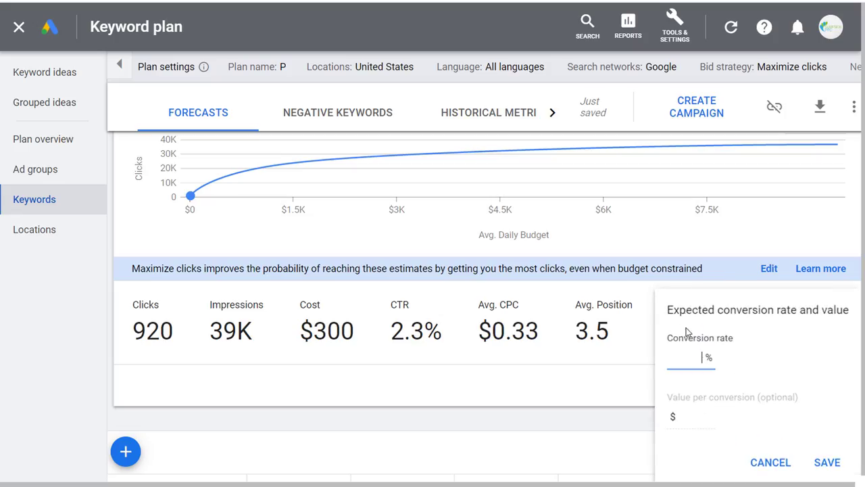
pyautogui.write('5')
pyautogui.click(711, 423)
pyautogui.write('20')
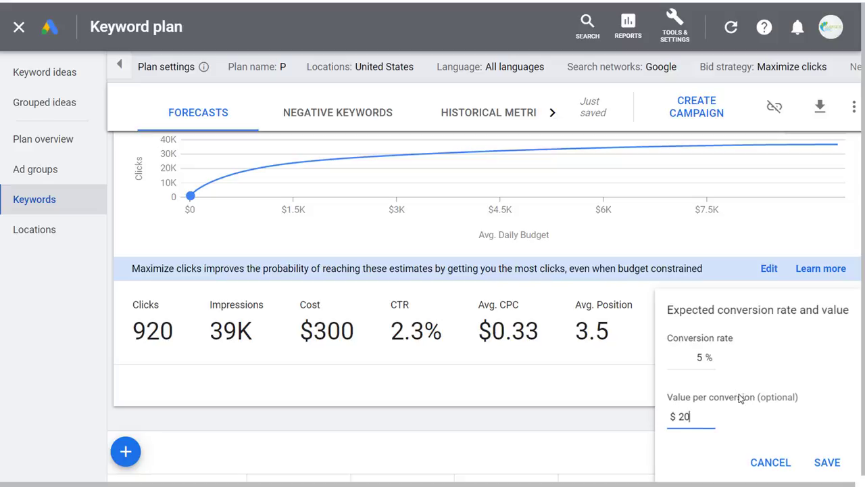
pyautogui.write('.00')
pyautogui.click(827, 463)
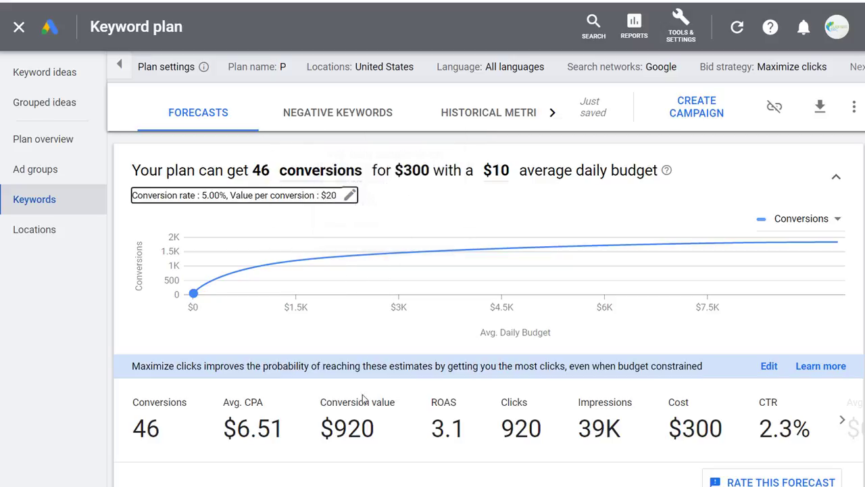
# Examine the plan's forecast conversion value, average CPA, ROAS and average CPC.
pyautogui.moveTo(377, 427); pyautogui.dragTo(335, 430)
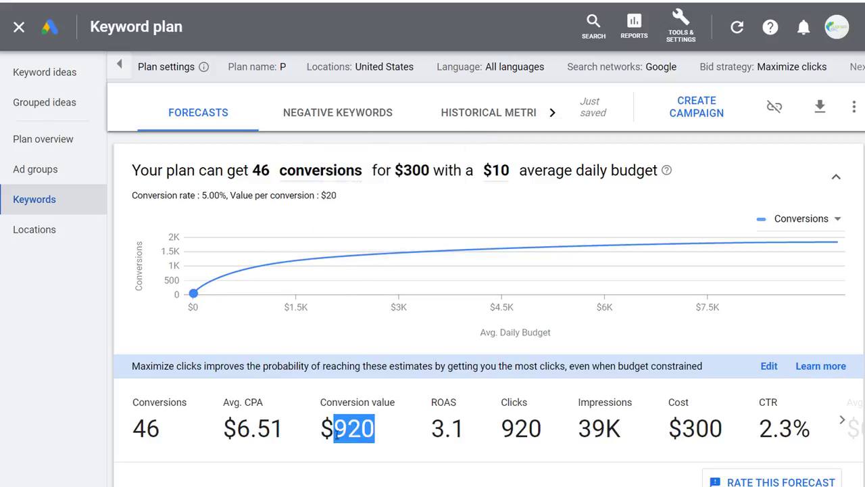
pyautogui.click(359, 419)
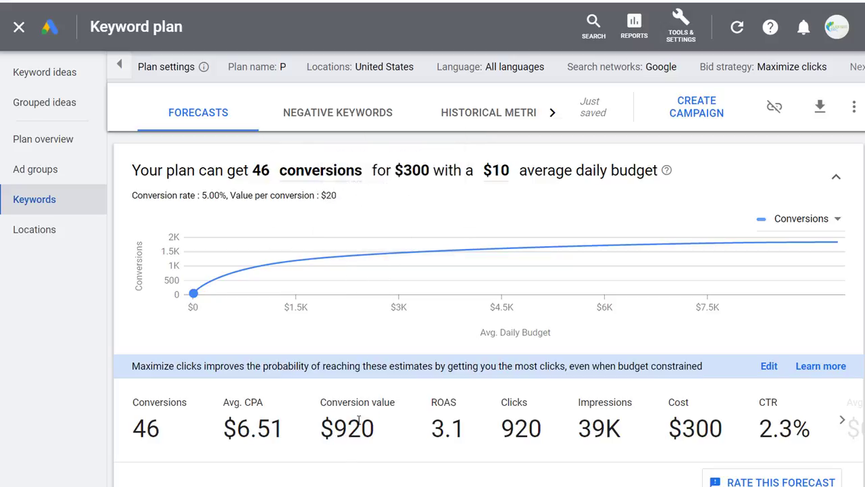
pyautogui.moveTo(284, 428); pyautogui.dragTo(233, 430)
pyautogui.click(277, 430)
pyautogui.moveTo(332, 204)
pyautogui.moveTo(433, 430); pyautogui.dragTo(464, 426)
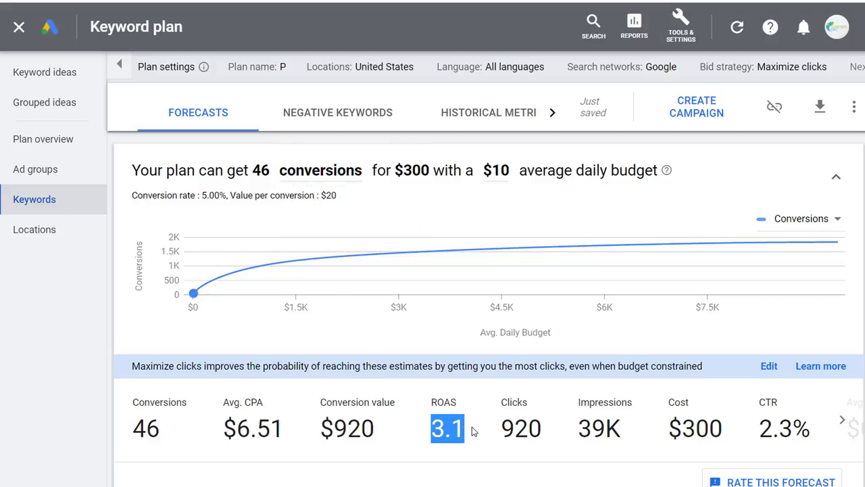
pyautogui.click(450, 428)
pyautogui.moveTo(428, 433); pyautogui.dragTo(465, 427)
pyautogui.click(442, 420)
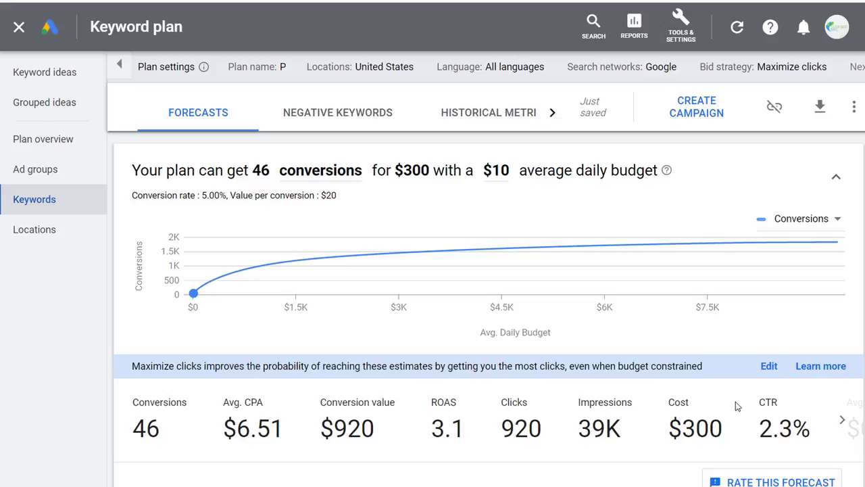
pyautogui.click(843, 421)
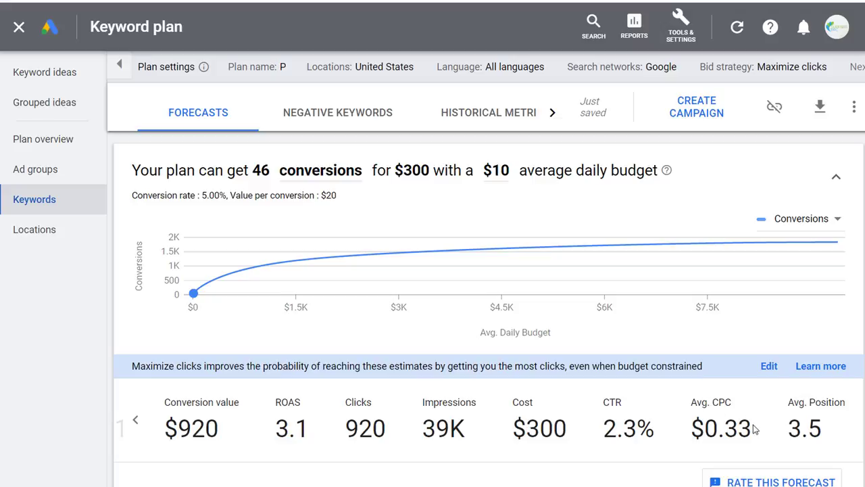
pyautogui.moveTo(753, 428); pyautogui.dragTo(693, 427)
pyautogui.click(726, 421)
# Change the plan's bid strategy to Manual CPC and check the forecast ROAS and conversion value.
pyautogui.moveTo(132, 366); pyautogui.dragTo(580, 366)
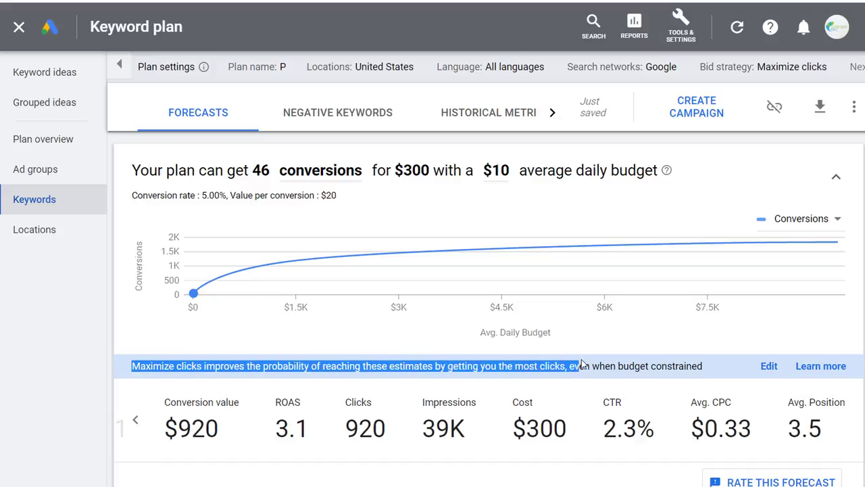
pyautogui.click(617, 366)
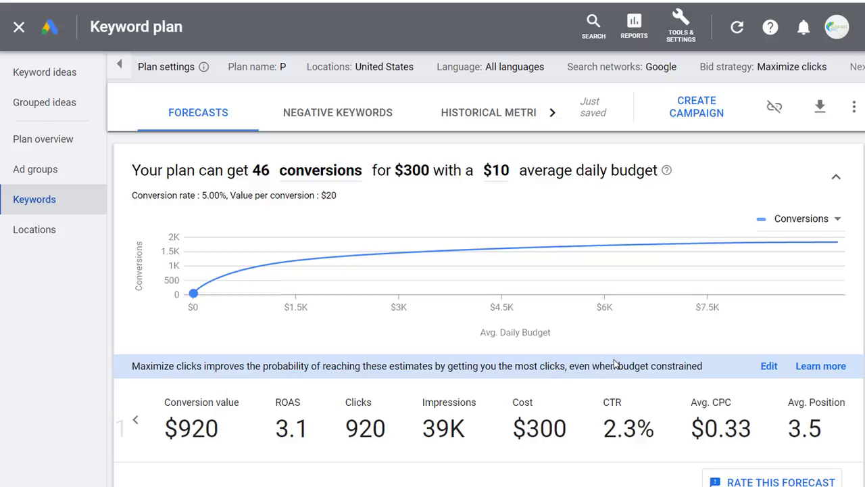
pyautogui.click(770, 365)
pyautogui.click(637, 265)
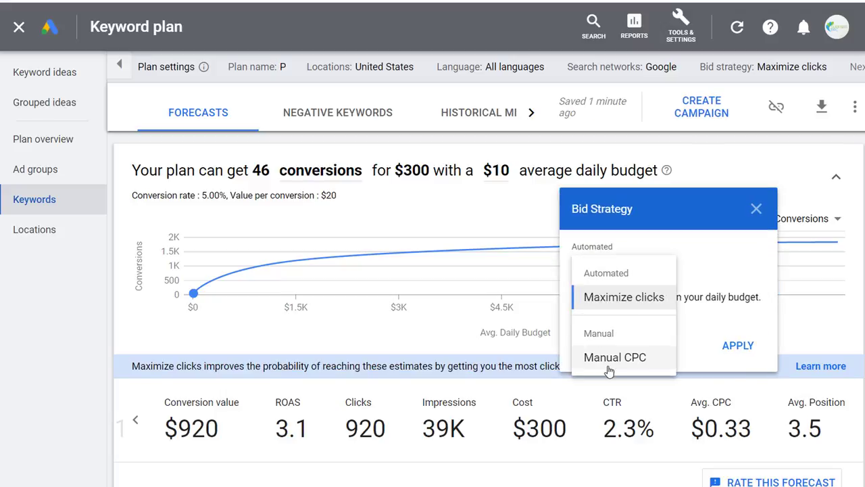
pyautogui.click(613, 305)
pyautogui.click(727, 346)
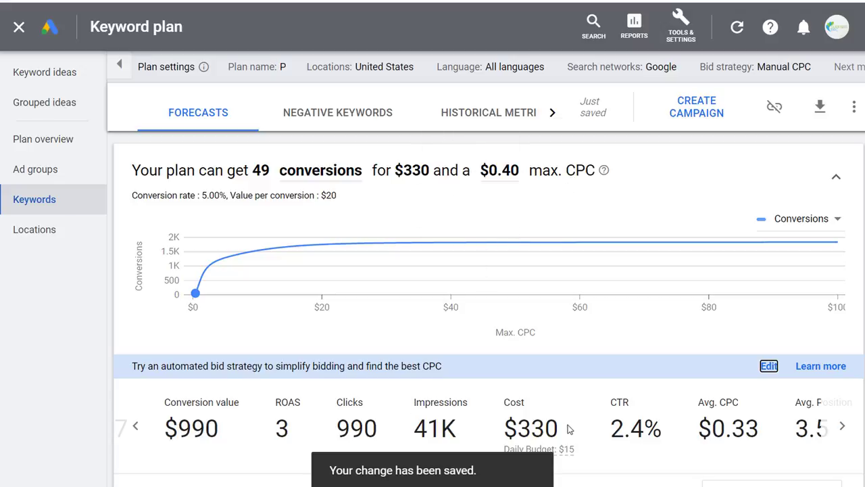
pyautogui.doubleClick(269, 434)
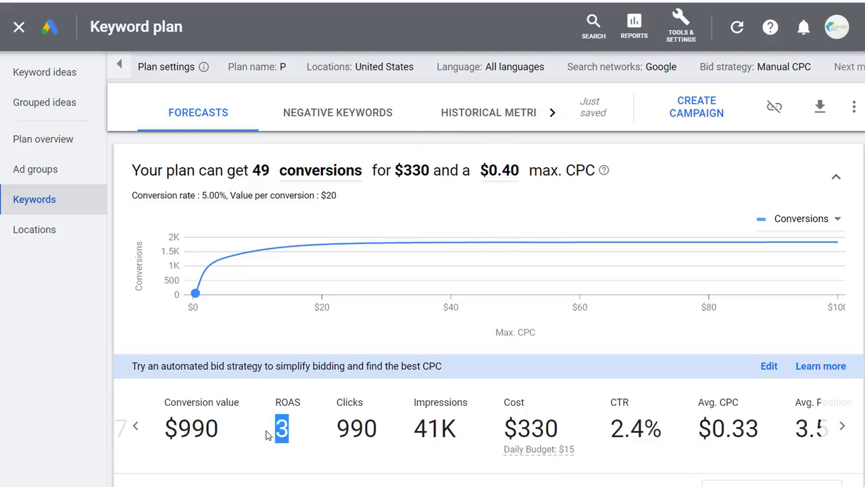
pyautogui.click(310, 436)
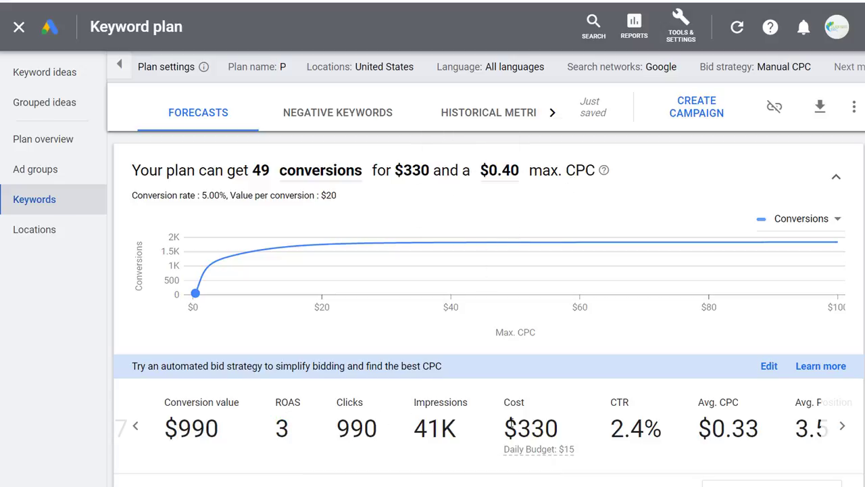
pyautogui.moveTo(223, 426); pyautogui.dragTo(169, 426)
pyautogui.click(217, 427)
# Set the plan's maximum CPC to $0.25 and check the forecast cost.
pyautogui.click(518, 173)
pyautogui.moveTo(518, 171); pyautogui.dragTo(512, 171)
pyautogui.hotkey('shift', 'Left')
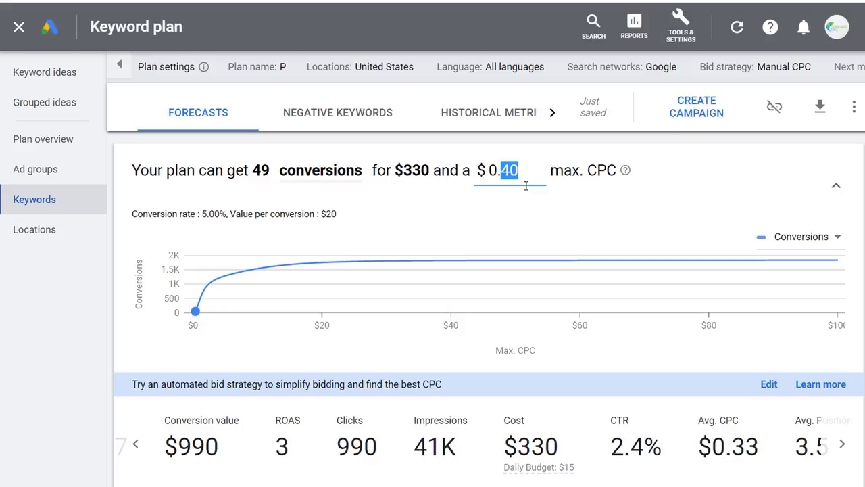
pyautogui.write('25')
pyautogui.press('Return')
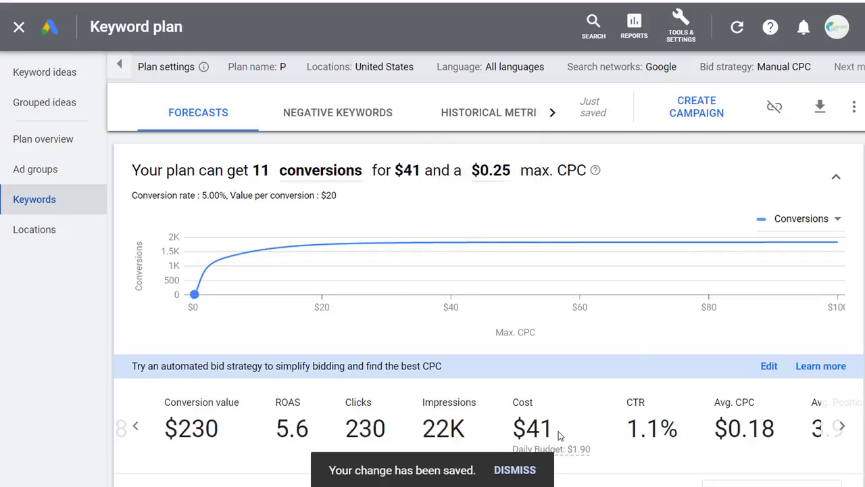
pyautogui.moveTo(554, 434); pyautogui.dragTo(517, 432)
pyautogui.click(536, 431)
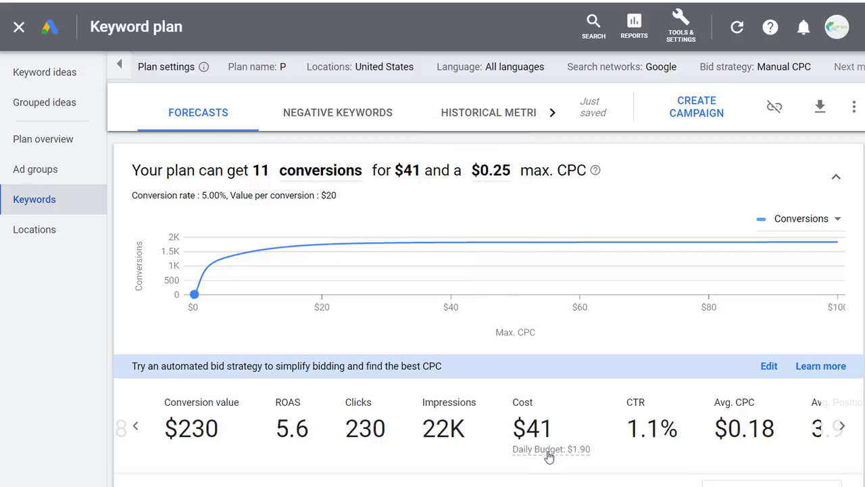
# Sort the plan's keyword table by cost from highest to lowest.
pyautogui.moveTo(551, 457)
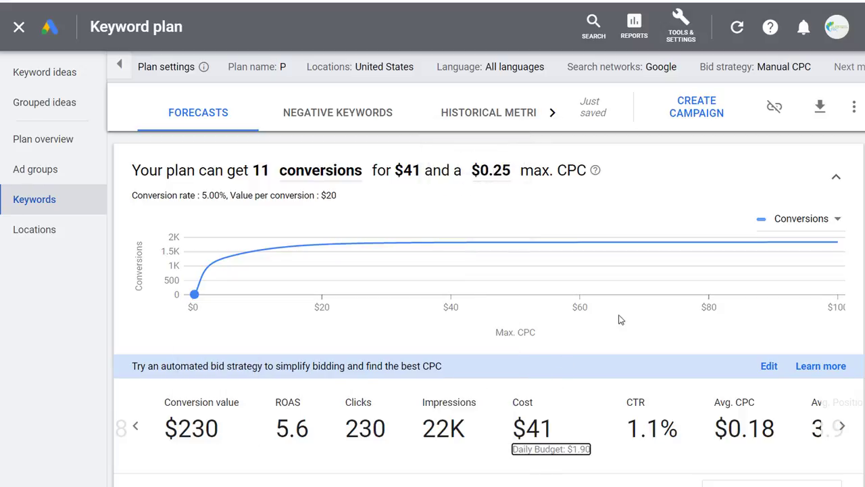
pyautogui.moveTo(492, 249)
pyautogui.scroll(-4, 362, 325)
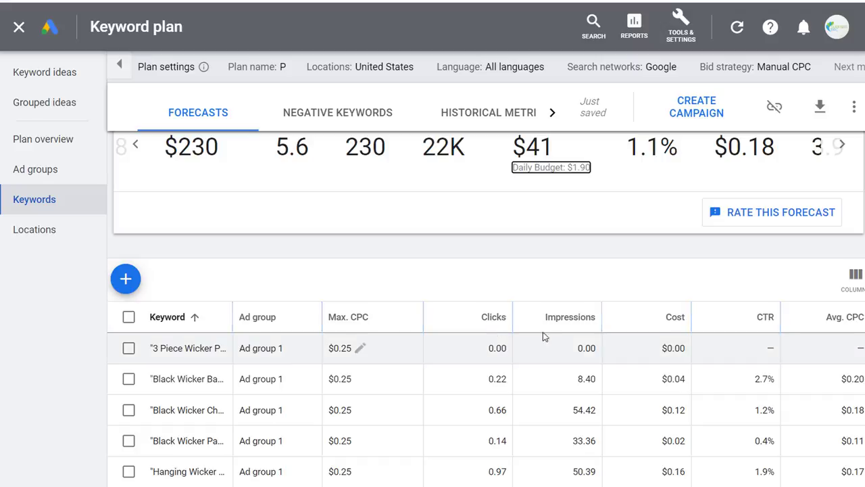
pyautogui.click(667, 315)
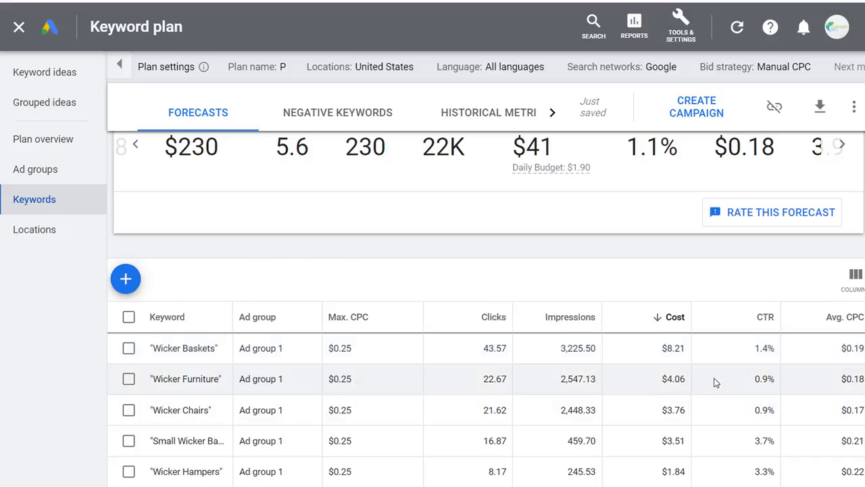
# Leave the current keyword plan's forecasts and start discovering new keywords.
pyautogui.scroll(4, 671, 341)
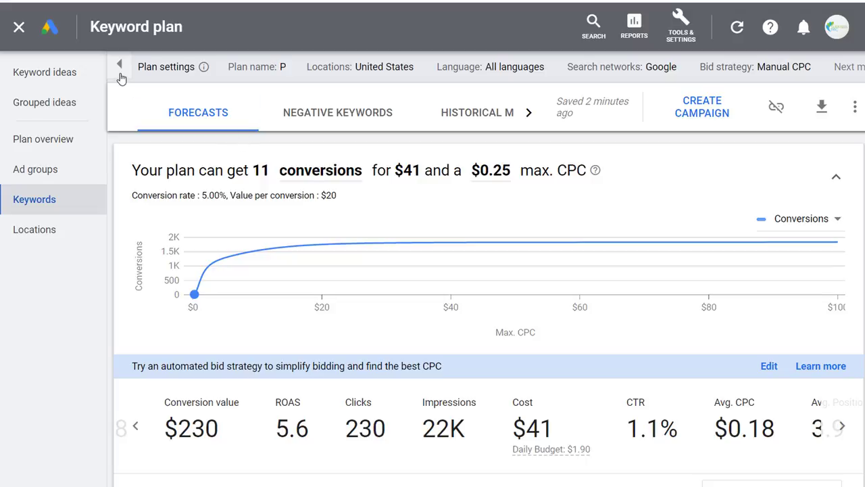
pyautogui.click(27, 29)
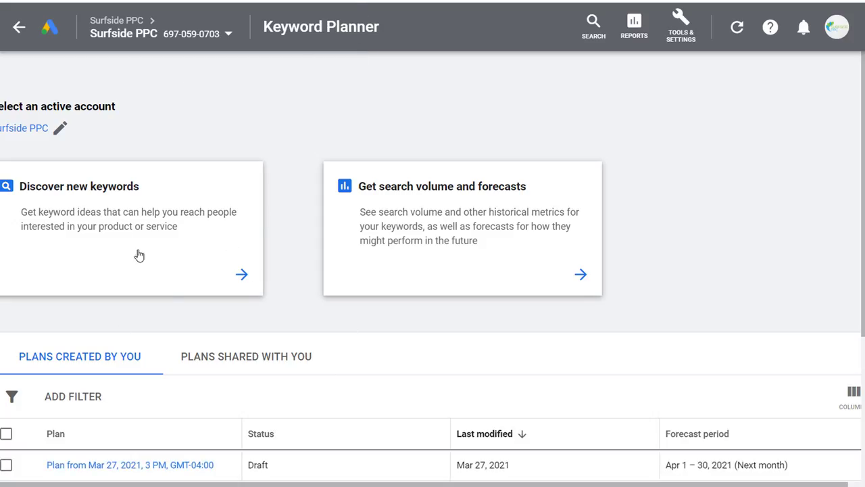
pyautogui.scroll(-2, 162, 325)
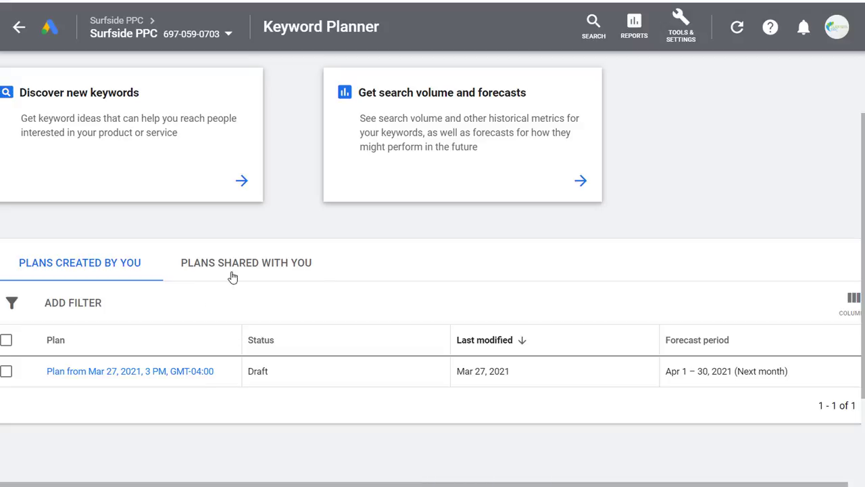
pyautogui.scroll(2, 155, 162)
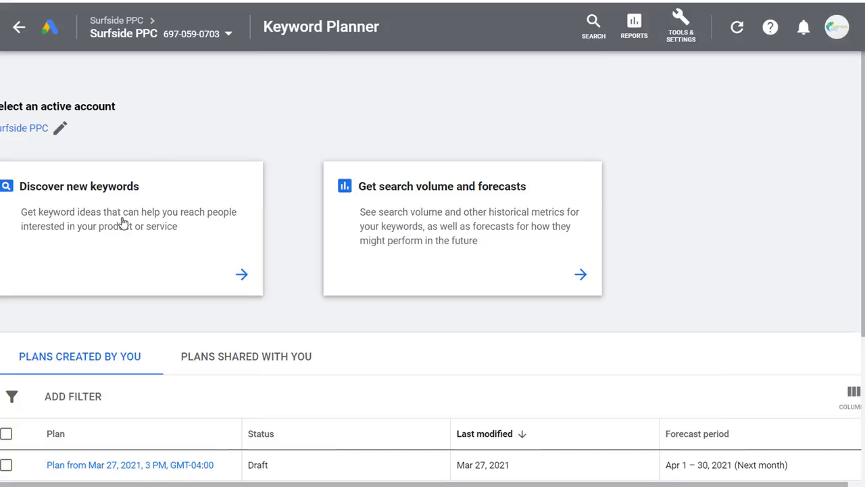
pyautogui.click(122, 223)
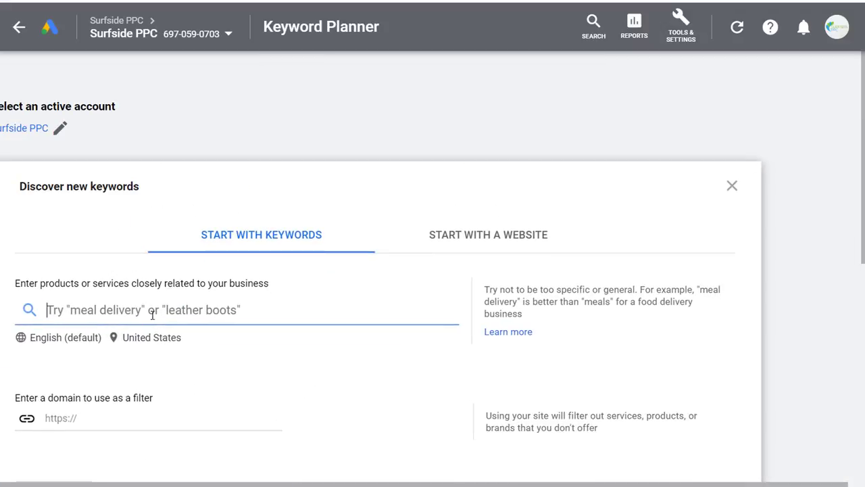
# Get keyword ideas for wicker furniture, wicker baskets, sofas, chairs, sets, patio furniture, sectional sofas, dining sets, and wicker on its own.
pyautogui.write('wicker furniture')
pyautogui.press('Return')
pyautogui.write('wicker baskets')
pyautogui.press('Return')
pyautogui.write('wicke')
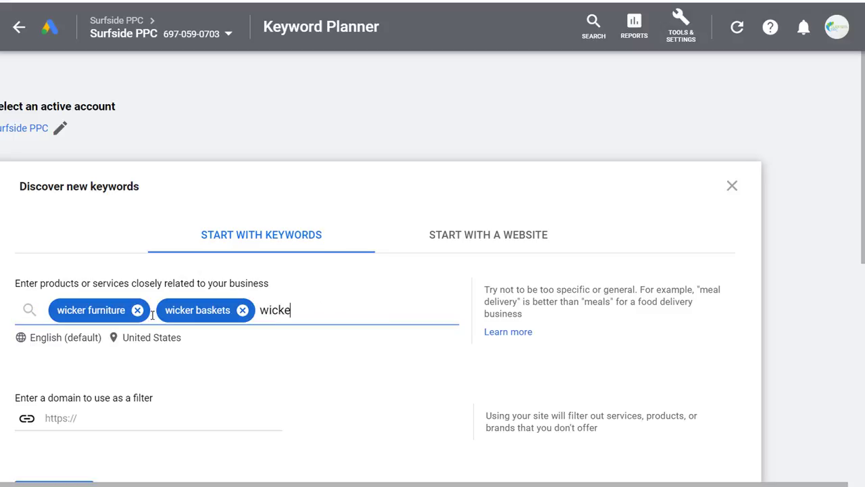
pyautogui.write('r')
pyautogui.write('wicker sofas, wicker chairs, wicker sets, wicker patio furniture, wicker sectional sofas, wicker dining sets')
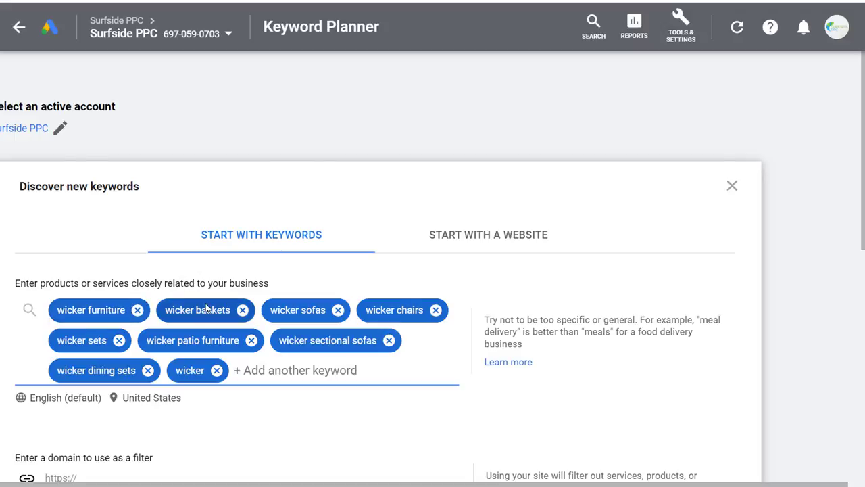
pyautogui.scroll(-2, 207, 309)
pyautogui.click(58, 460)
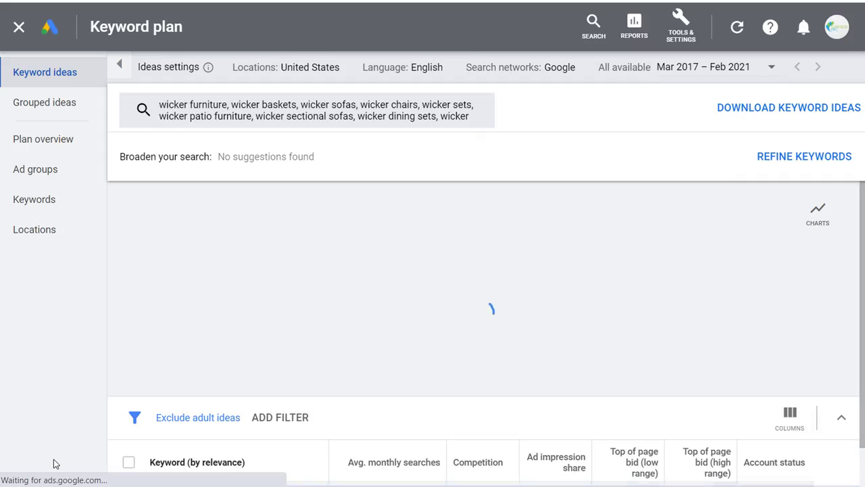
# Filter the keyword ideas to those whose keyword text contains wicker, using Text Match.
pyautogui.scroll(-1, 568, 264)
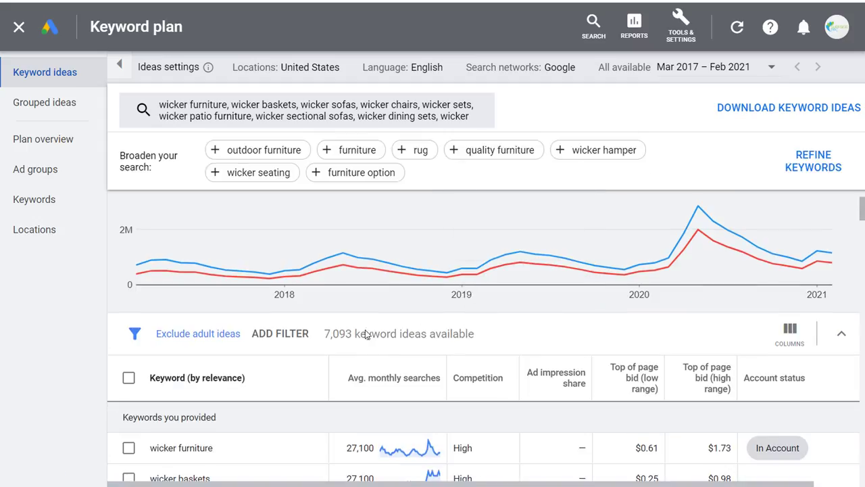
pyautogui.scroll(-1, 270, 364)
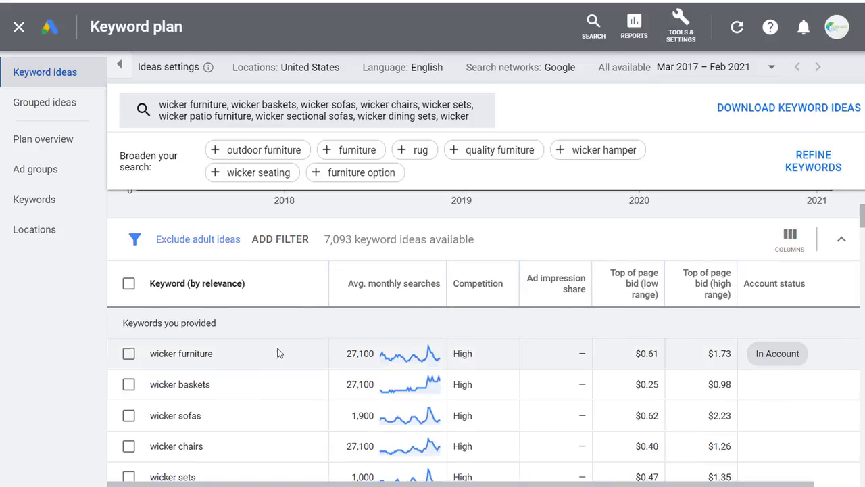
pyautogui.click(280, 239)
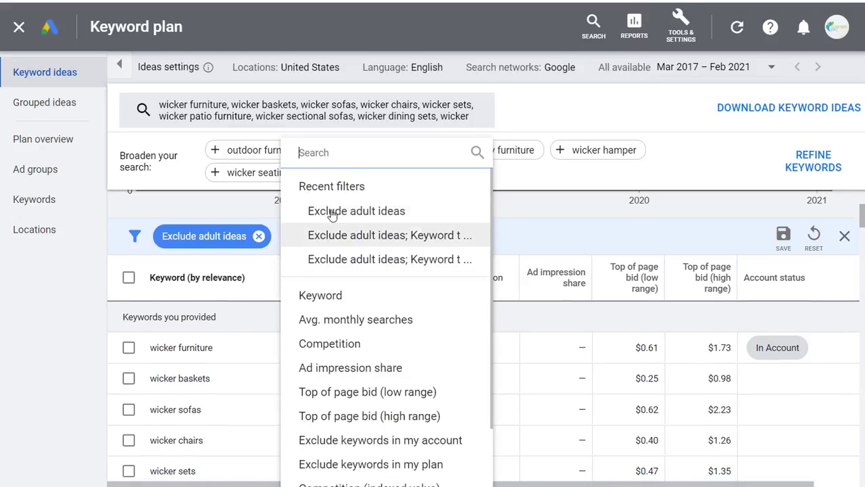
pyautogui.click(348, 295)
pyautogui.write('wicker')
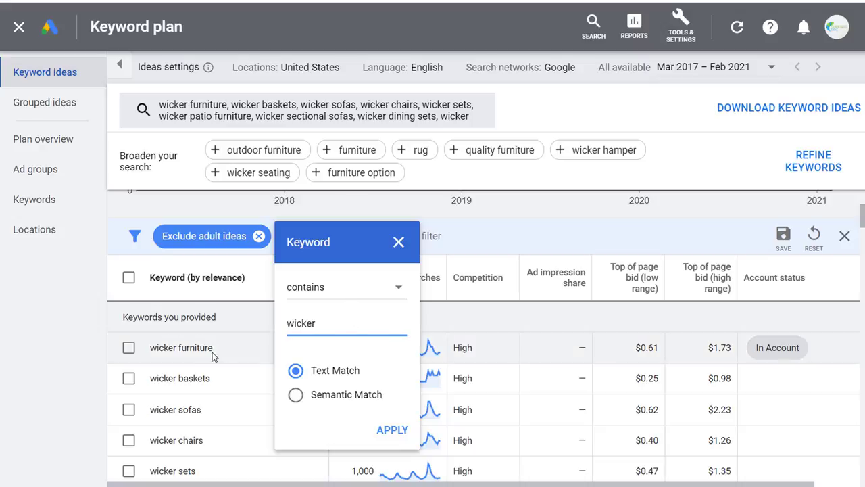
pyautogui.click(394, 431)
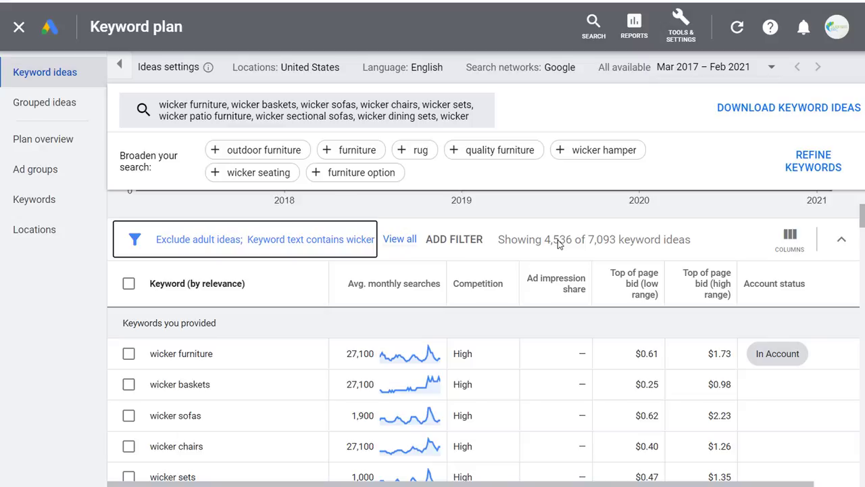
# Add a filter limiting the keyword ideas to average monthly searches >= 250.
pyautogui.click(437, 247)
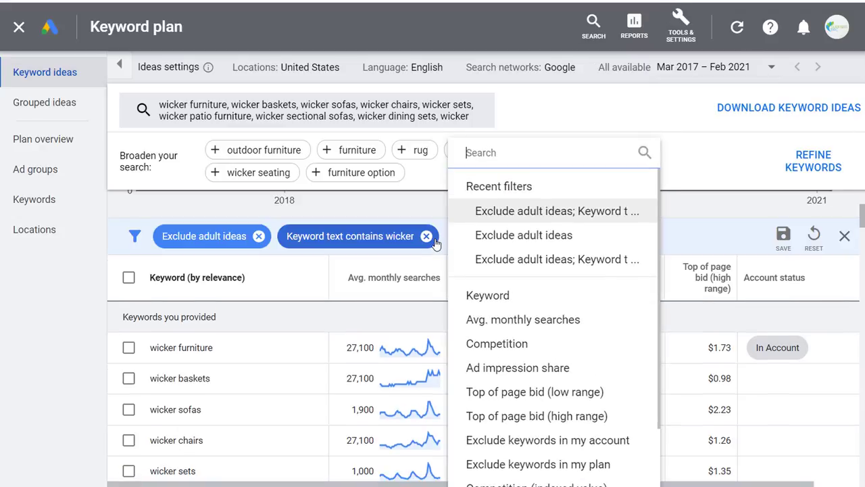
pyautogui.click(516, 320)
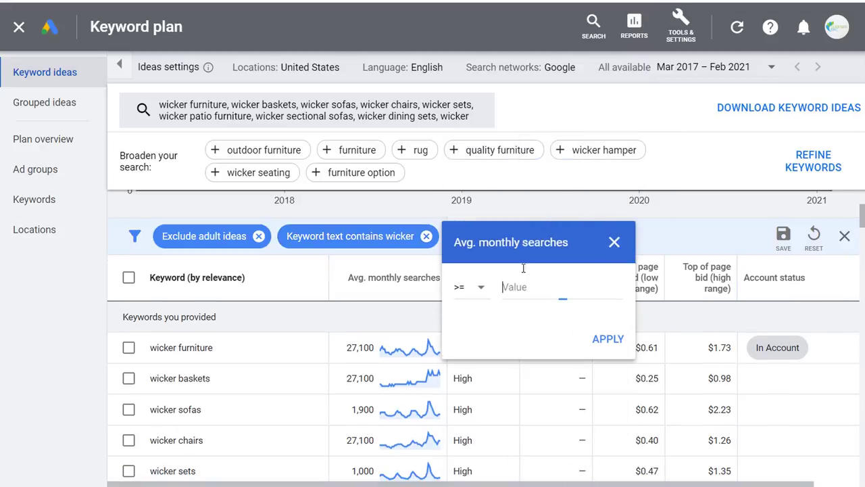
pyautogui.write('250')
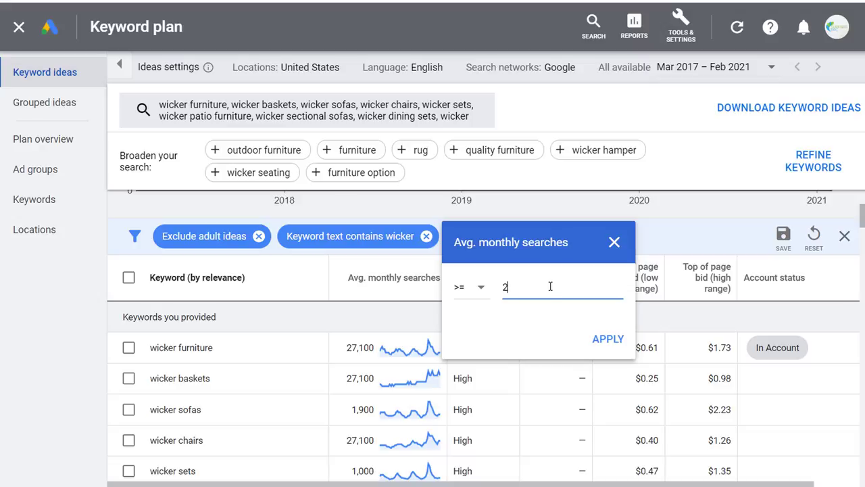
pyautogui.click(607, 340)
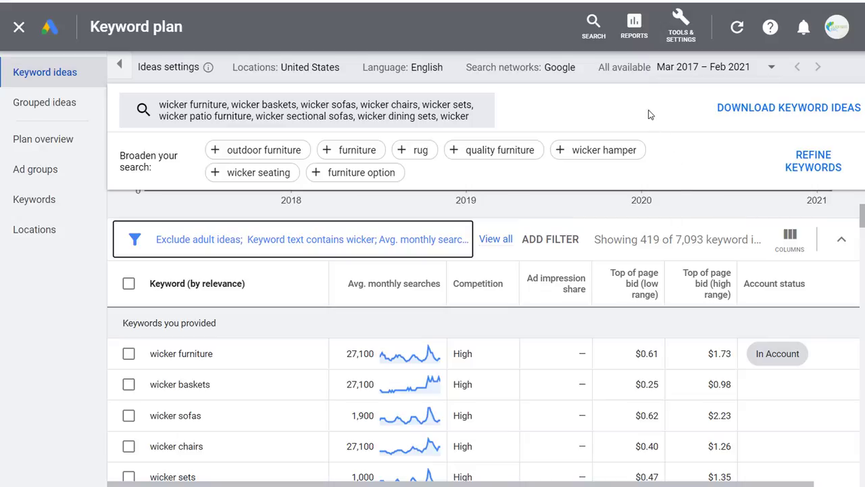
# Download the filtered keyword ideas as a .csv file, open it in Excel and fit column A's width to the keywords.
pyautogui.click(771, 111)
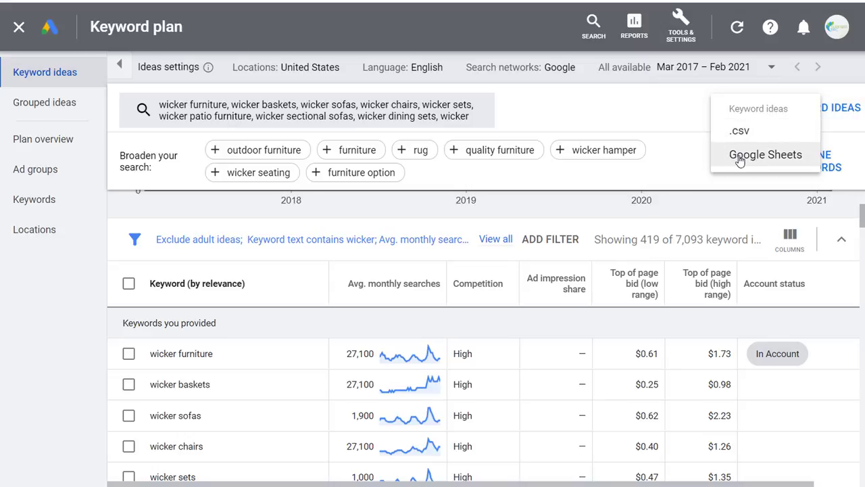
pyautogui.click(742, 130)
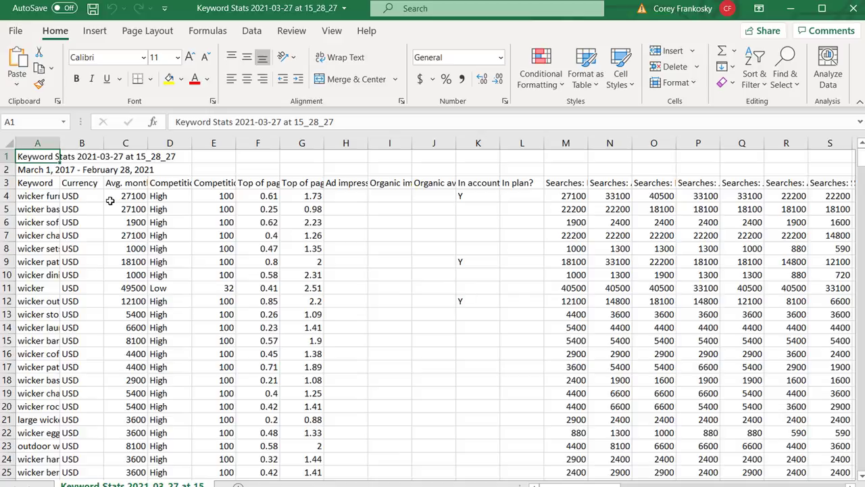
pyautogui.doubleClick(58, 143)
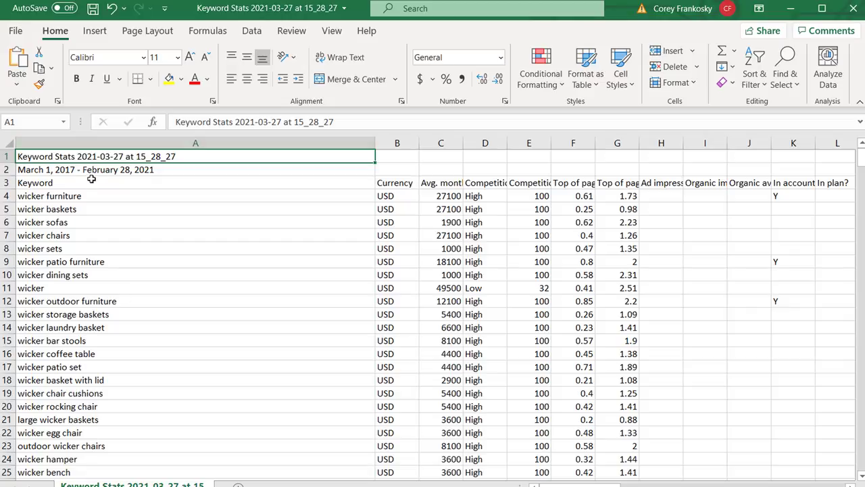
# Examine the exported keyword, currency, average monthly searches and competition columns, plus the concept columns far along the sheet.
pyautogui.moveTo(81, 196); pyautogui.dragTo(284, 327)
pyautogui.moveTo(402, 181); pyautogui.dragTo(403, 314)
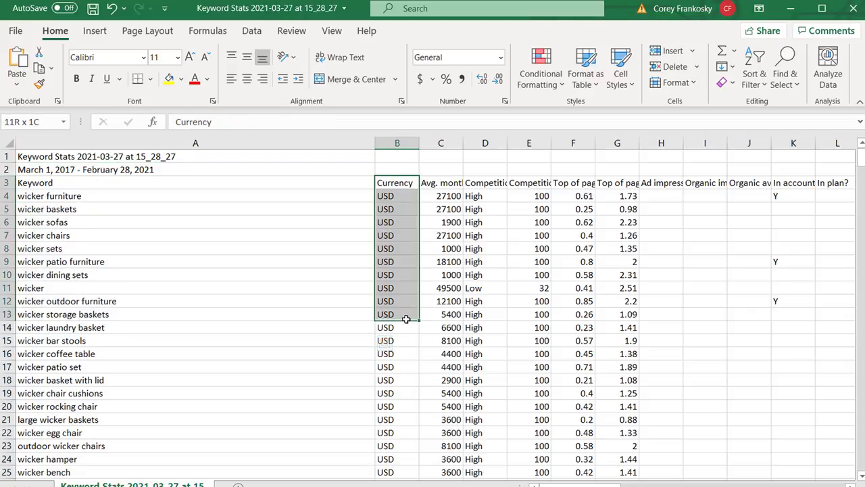
pyautogui.click(441, 274)
pyautogui.click(441, 185)
pyautogui.moveTo(440, 195); pyautogui.dragTo(446, 287)
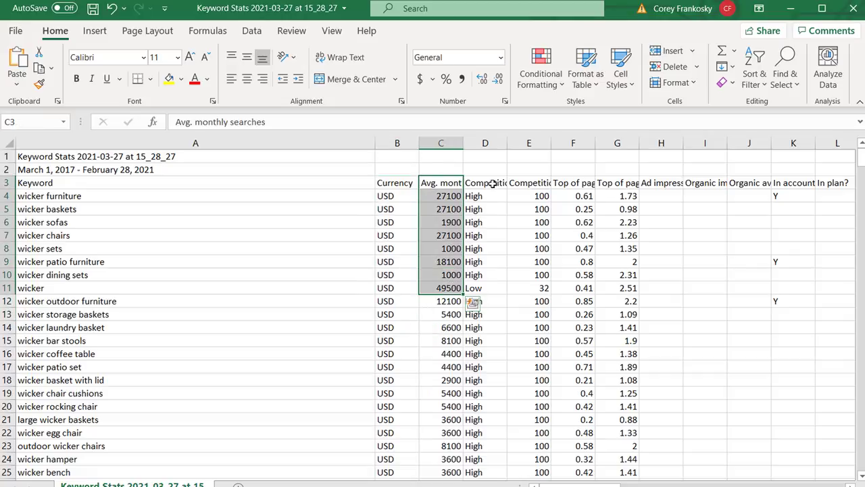
pyautogui.moveTo(484, 182); pyautogui.dragTo(487, 315)
pyautogui.click(529, 248)
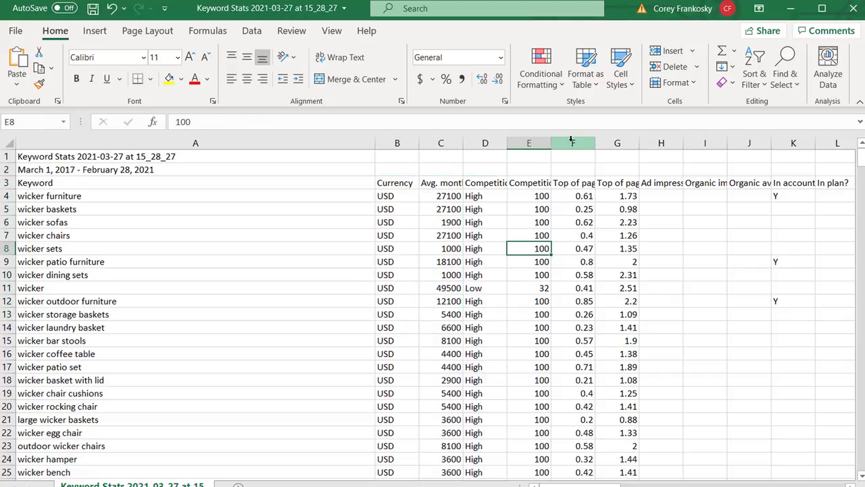
pyautogui.moveTo(549, 484); pyautogui.dragTo(716, 484)
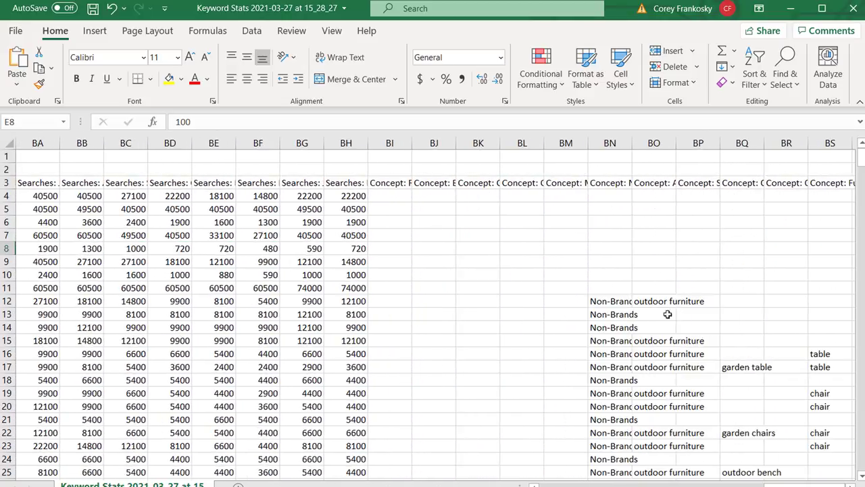
pyautogui.click(602, 304)
pyautogui.moveTo(602, 304); pyautogui.dragTo(696, 305)
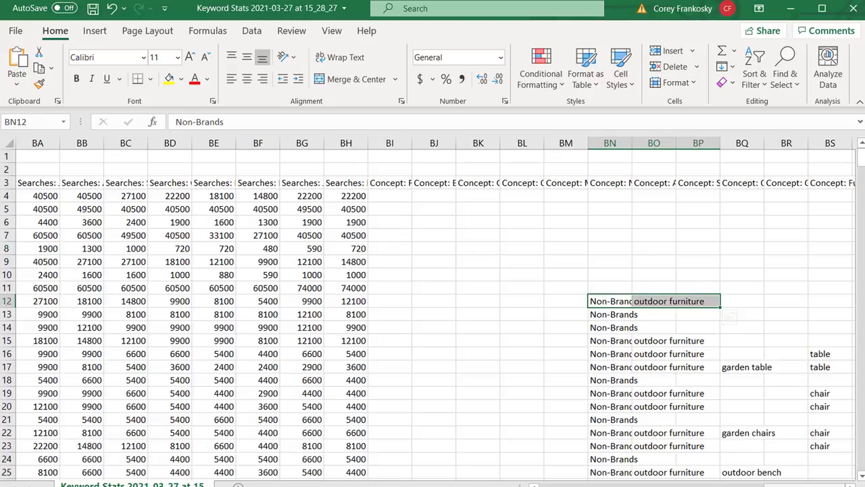
pyautogui.hscroll(-15, 241, 314)
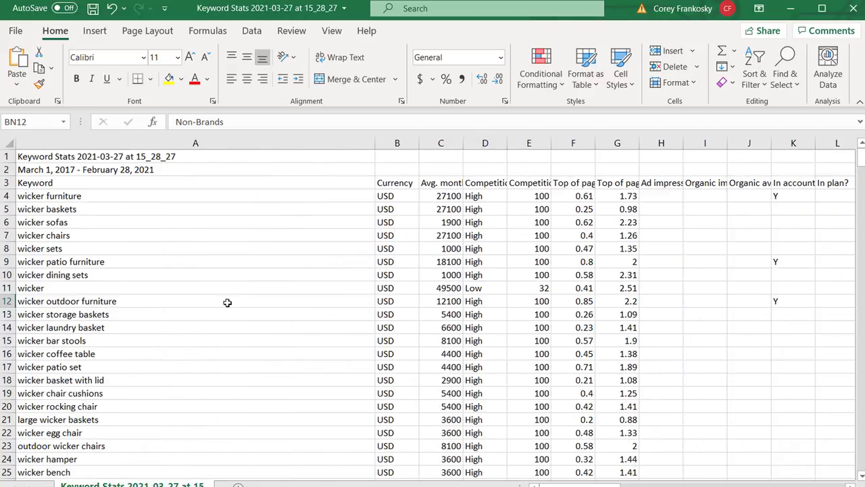
pyautogui.click(439, 178)
pyautogui.click(66, 183)
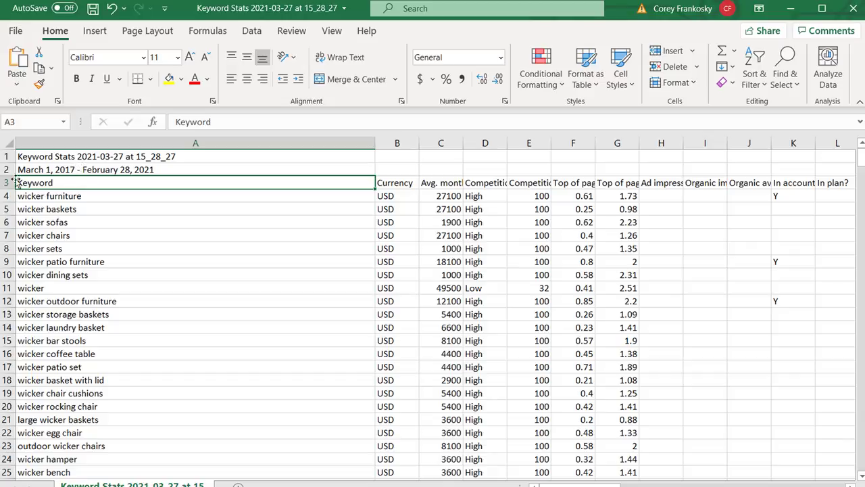
# Delete the first three rows holding the report title, date range and column headings.
pyautogui.moveTo(4, 182); pyautogui.dragTo(8, 156)
pyautogui.rightClick(8, 156)
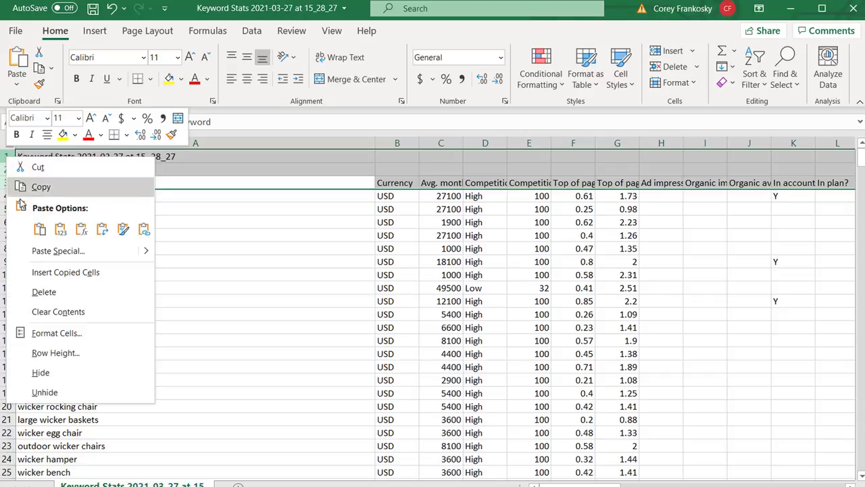
pyautogui.click(44, 291)
# Delete the currency column and every column after the average monthly searches, keeping only keywords and their search volumes.
pyautogui.click(398, 142)
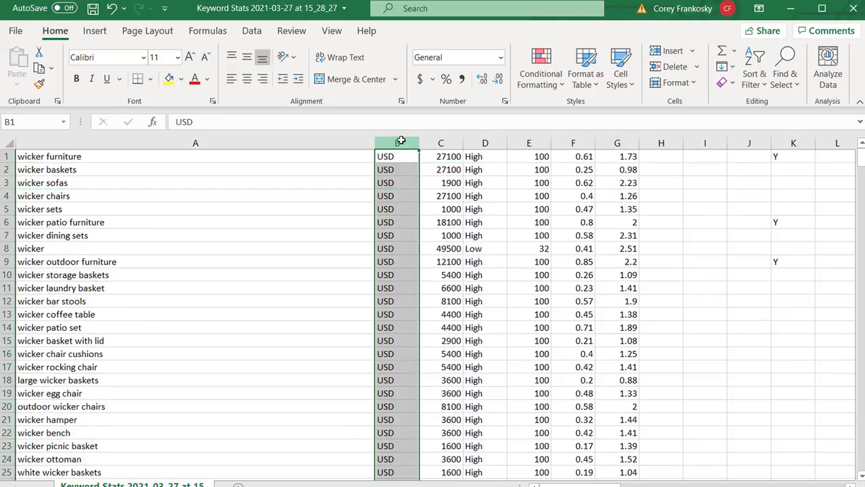
pyautogui.rightClick(403, 146)
pyautogui.click(439, 281)
pyautogui.moveTo(440, 143); pyautogui.dragTo(808, 142)
pyautogui.rightClick(732, 144)
pyautogui.click(767, 276)
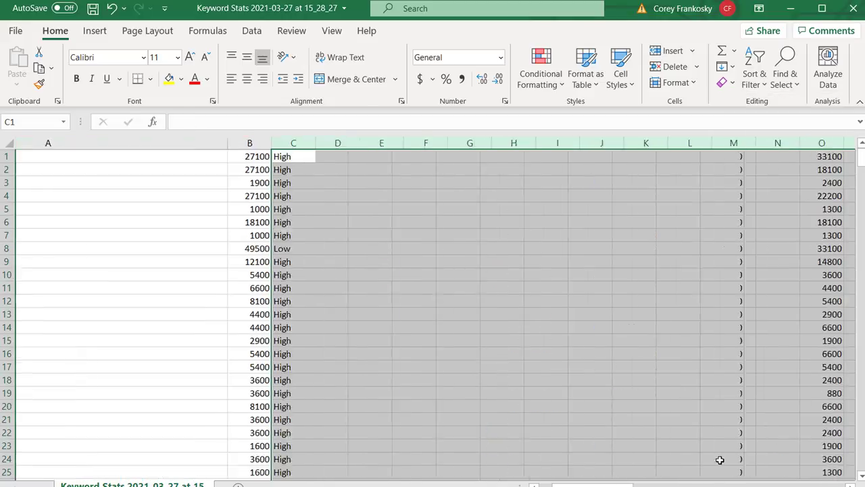
pyautogui.click(70, 234)
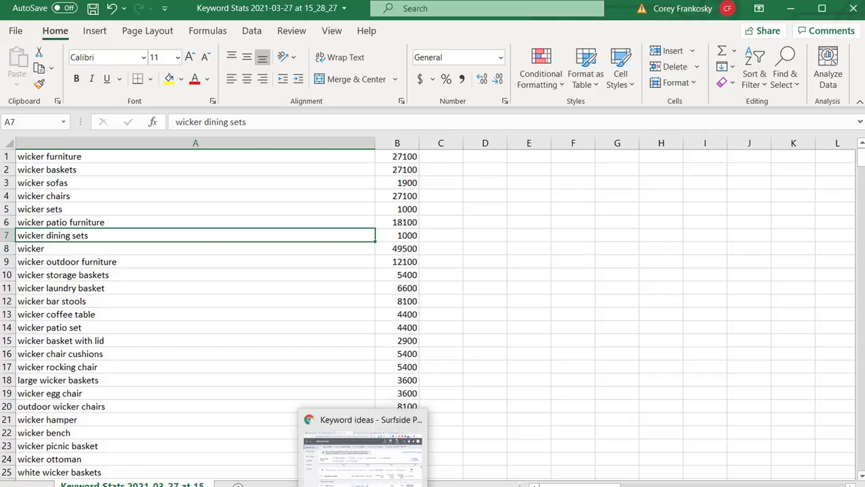
# Switch back to Keyword Planner in Chrome and remove all the wicker seed keywords from the keyword ideas search.
pyautogui.click(362, 484)
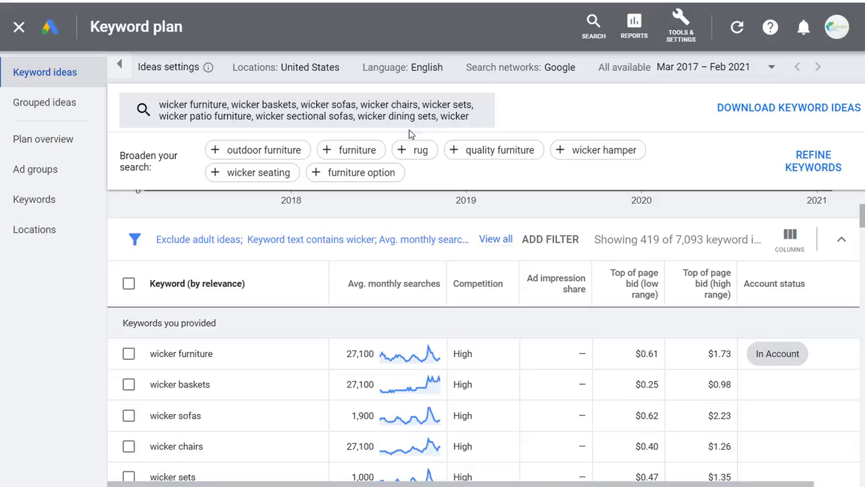
pyautogui.click(390, 123)
pyautogui.click(642, 101)
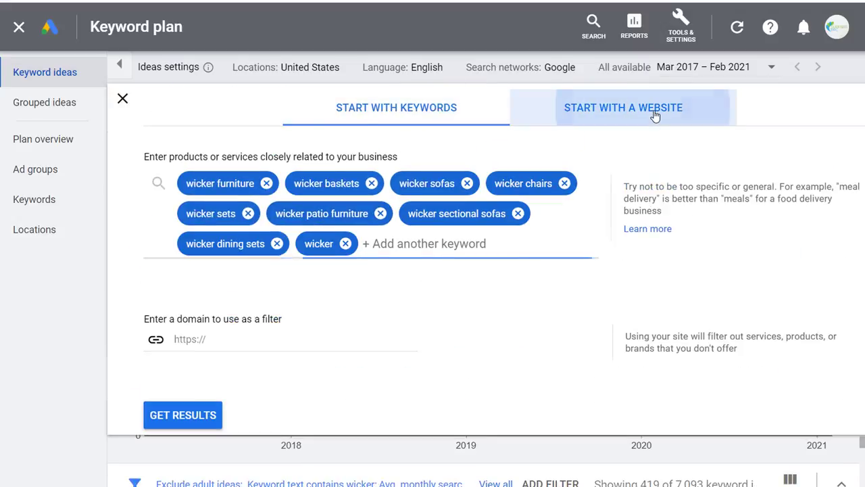
pyautogui.click(438, 122)
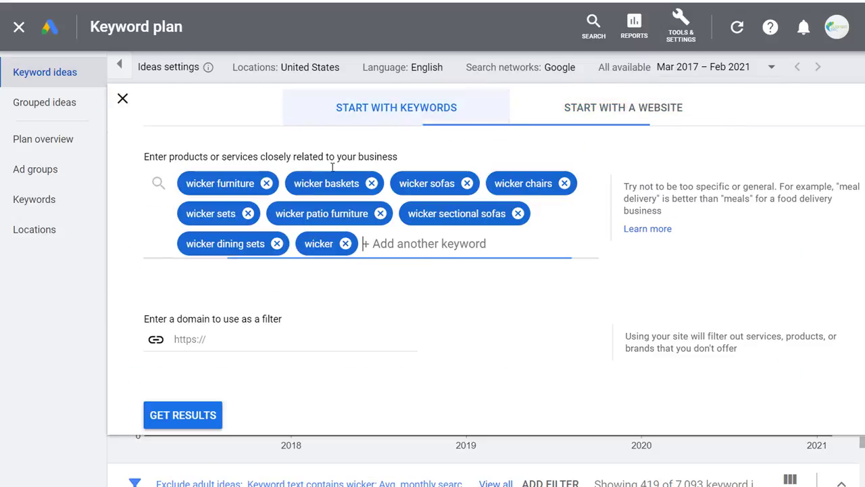
pyautogui.click(264, 184)
pyautogui.click(254, 183)
pyautogui.click(254, 183)
pyautogui.click(251, 184)
pyautogui.click(291, 184)
pyautogui.click(296, 183)
pyautogui.click(277, 183)
pyautogui.click(227, 183)
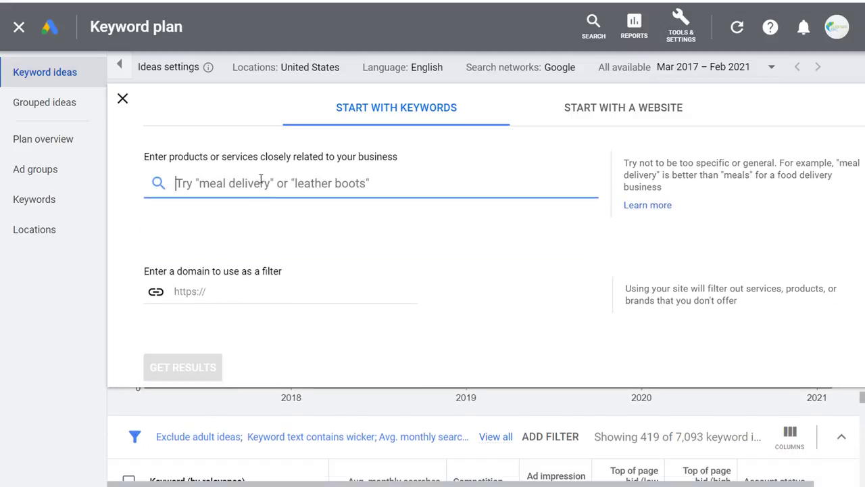
# Find keyword ideas from the website wickerwarehouse.com, using the entire site as the source.
pyautogui.click(600, 113)
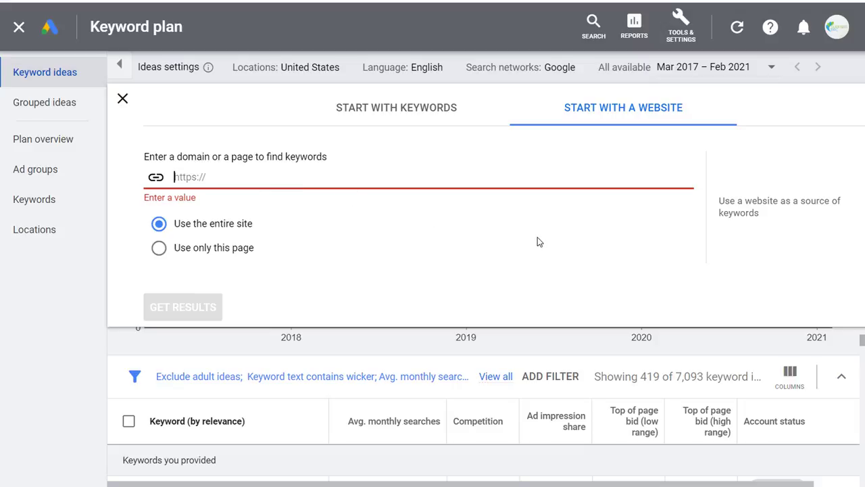
pyautogui.write('wickerwar')
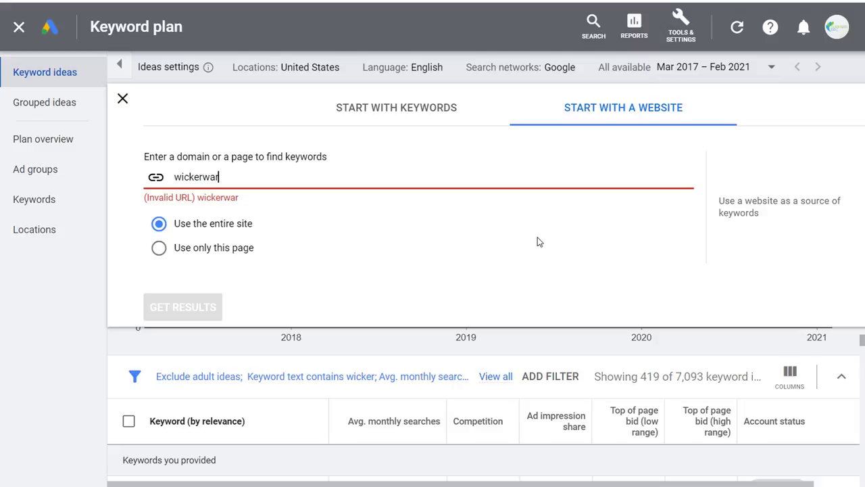
pyautogui.write('ehouse.com')
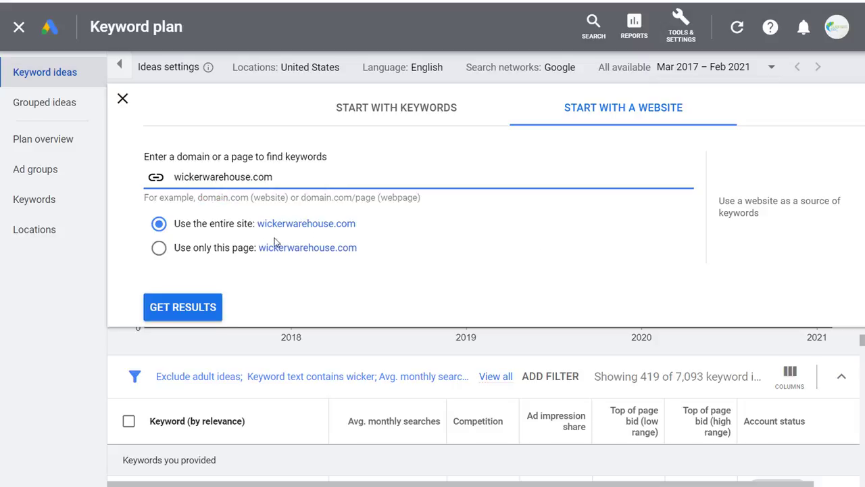
pyautogui.click(194, 314)
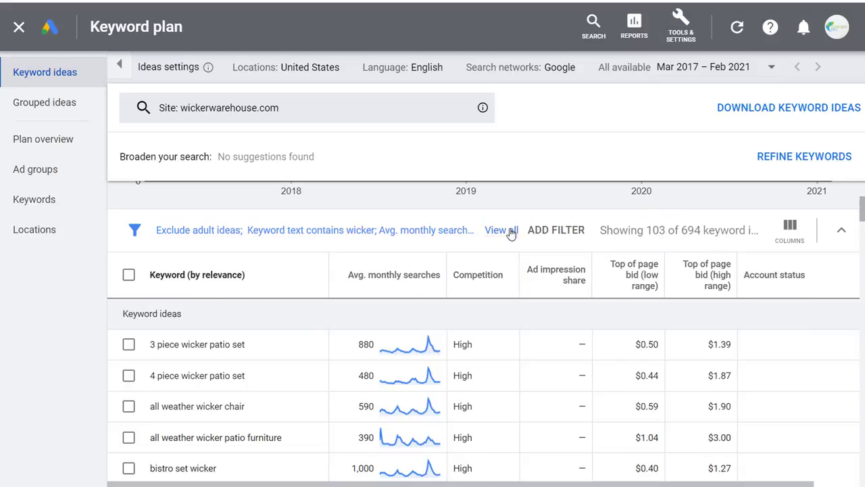
# Check the applied keyword filters, and download the website's keyword ideas as a .csv file and open it in Excel.
pyautogui.click(419, 243)
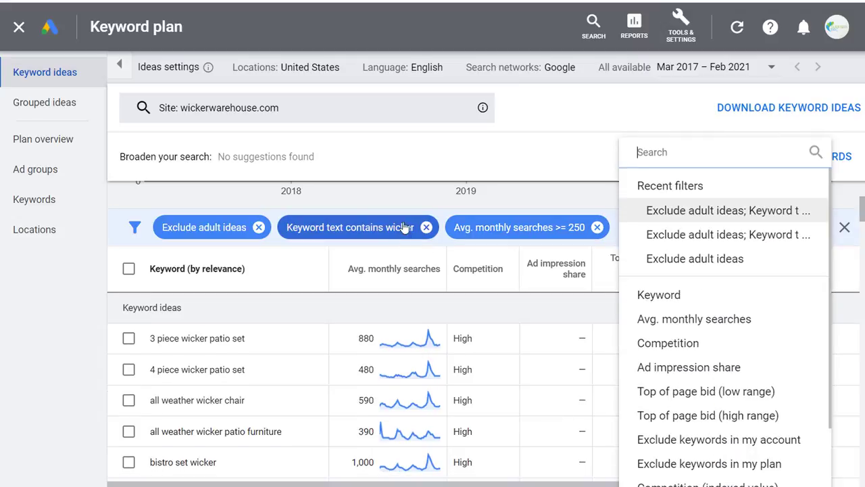
pyautogui.click(615, 98)
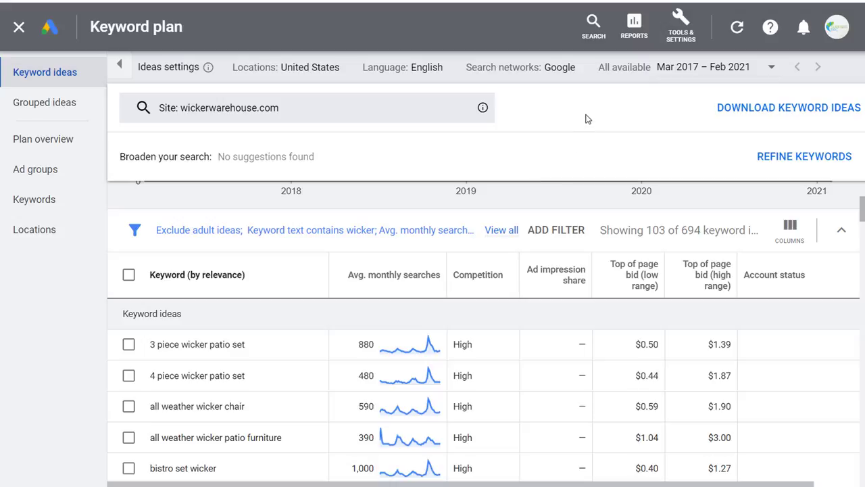
pyautogui.click(770, 113)
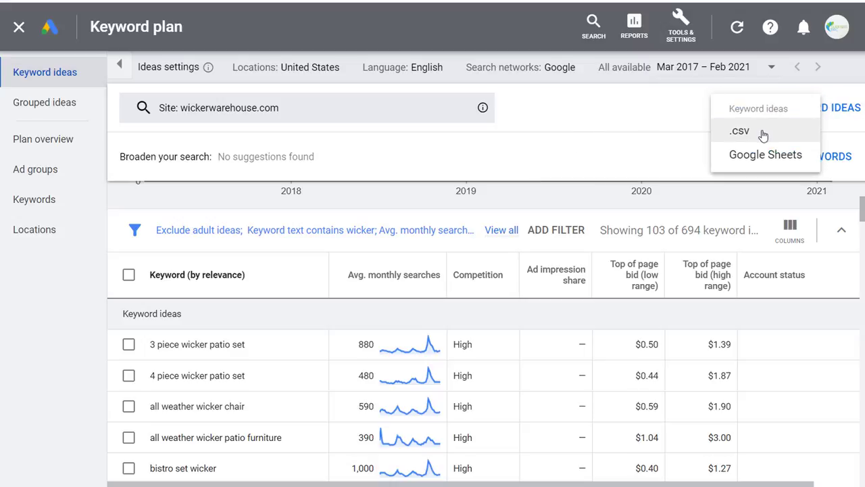
pyautogui.click(760, 135)
pyautogui.click(54, 470)
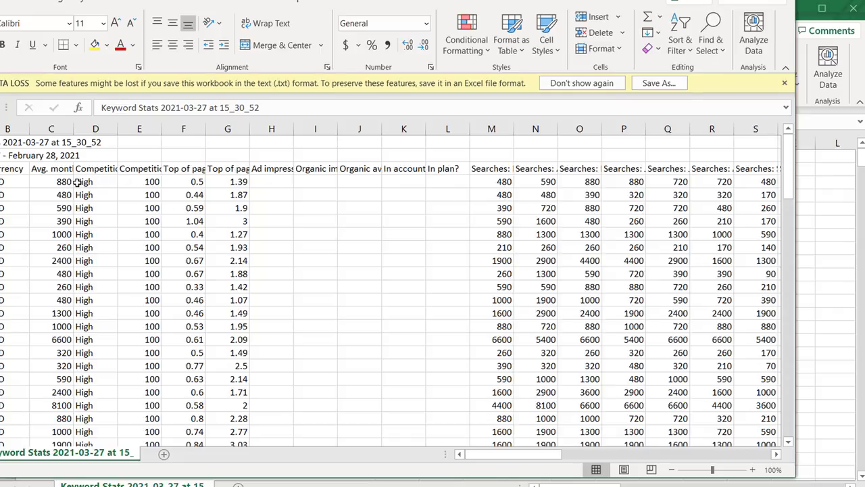
# Delete the first three rows with the title, date range and headings, and the currency column from the new export.
pyautogui.moveTo(0, 169); pyautogui.dragTo(0, 142)
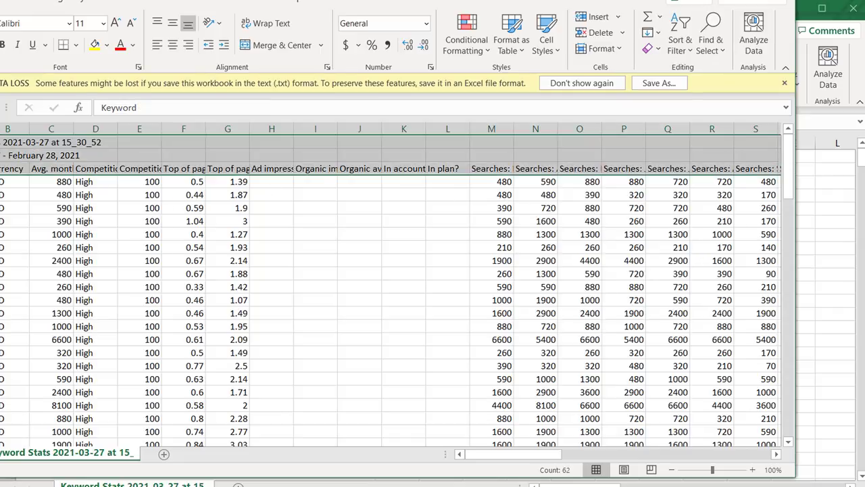
pyautogui.rightClick(0, 145)
pyautogui.click(8, 275)
pyautogui.click(94, 195)
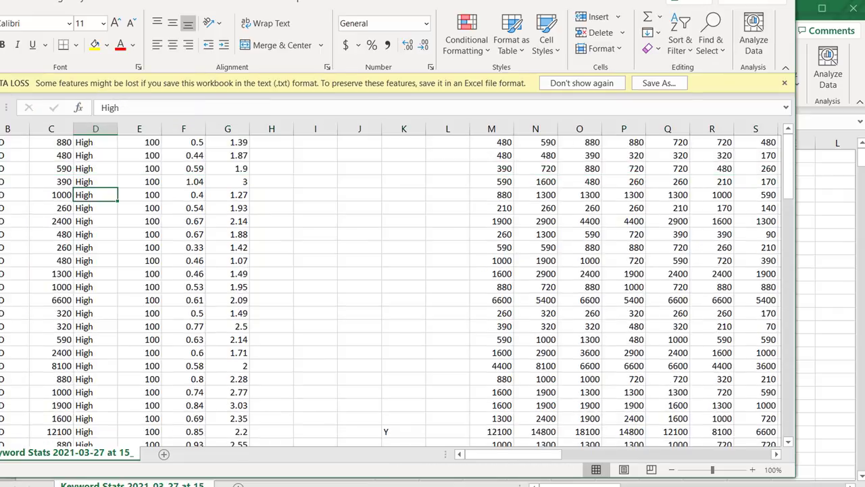
pyautogui.rightClick(8, 128)
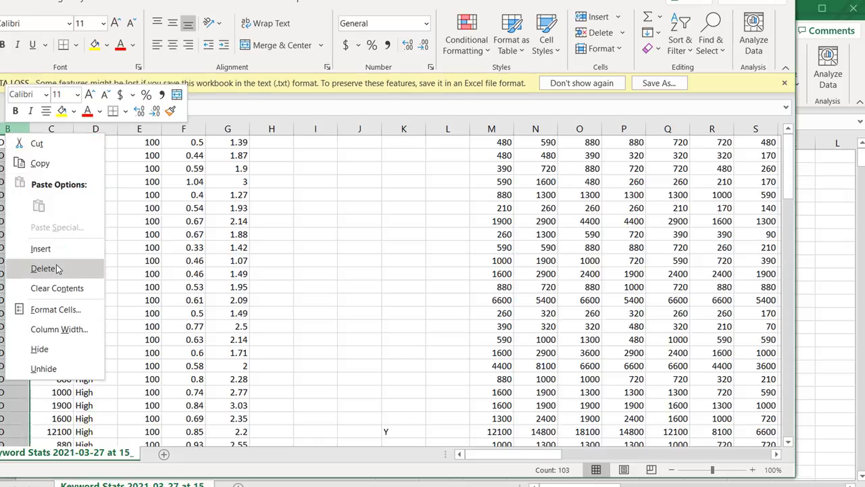
pyautogui.click(30, 268)
pyautogui.click(260, 219)
# Copy all keywords with their average monthly searches and switch to the earlier workbook, Keyword Stats 2021-03-27 at 15_28_27.
pyautogui.moveTo(0, 142); pyautogui.dragTo(32, 423)
pyautogui.hotkey('ctrl', 'c')
pyautogui.moveTo(399, 486)
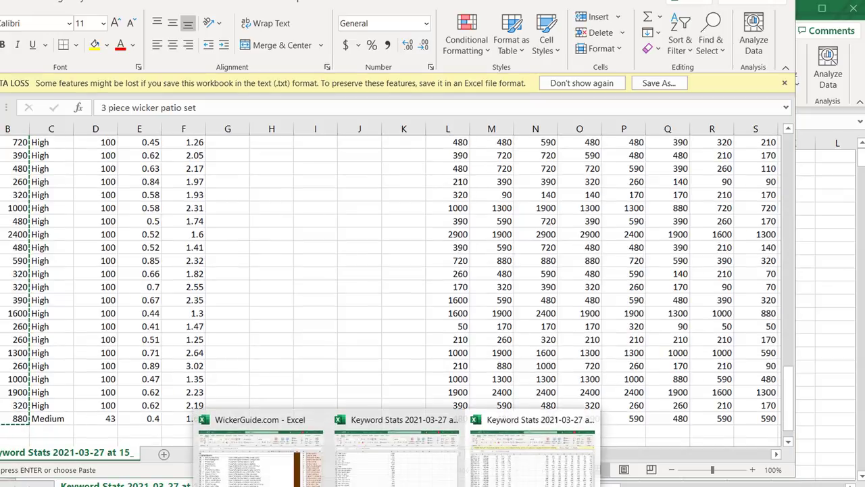
pyautogui.click(352, 447)
# Paste the copied keywords and search volumes below the last entry of the existing list, starting at cell A420.
pyautogui.scroll(-19, 291, 307)
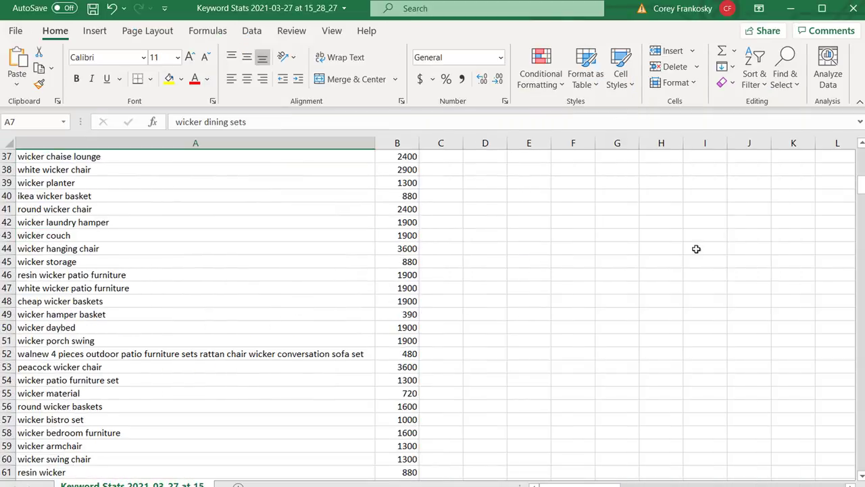
pyautogui.scroll(-20, 861, 260)
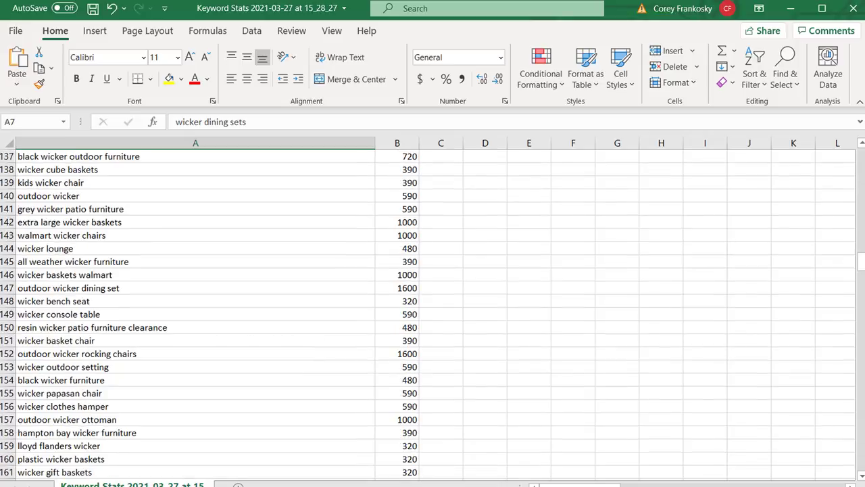
pyautogui.moveTo(861, 260); pyautogui.dragTo(861, 461)
pyautogui.click(143, 446)
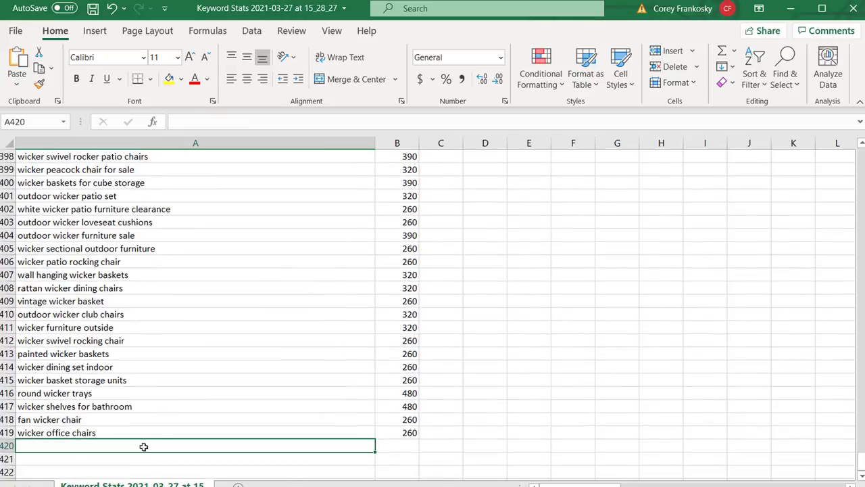
pyautogui.hotkey('ctrl', 'v')
pyautogui.scroll(-4, 176, 291)
pyautogui.click(177, 365)
pyautogui.scroll(-5, 170, 248)
pyautogui.scroll(13, 298, 354)
# Sort the combined list by search volume in column B from largest to smallest, expanding the selection to include the keywords.
pyautogui.moveTo(863, 398); pyautogui.dragTo(861, 154)
pyautogui.click(392, 143)
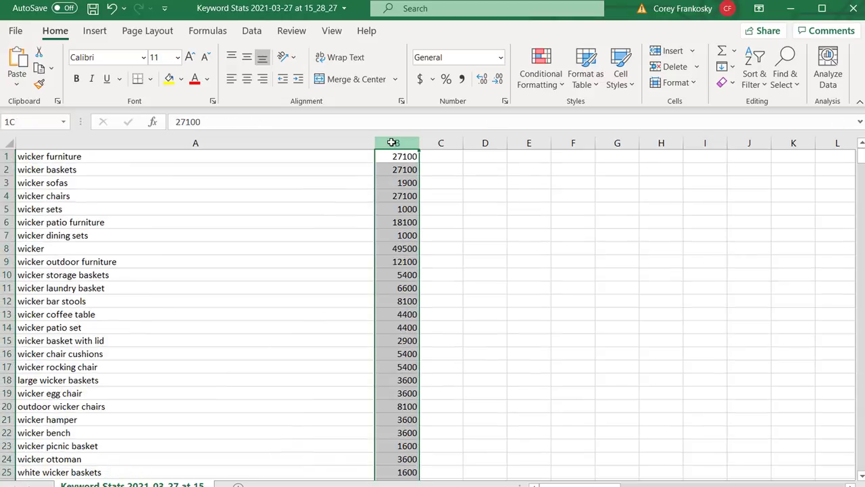
pyautogui.click(252, 31)
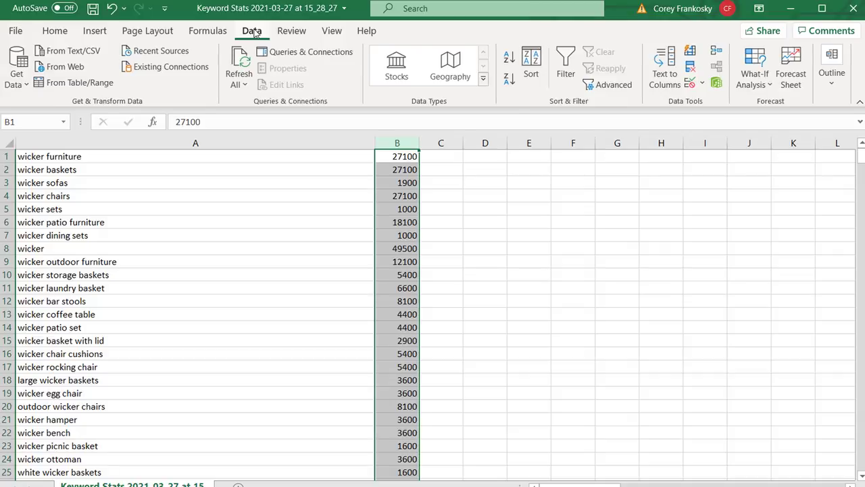
pyautogui.click(509, 78)
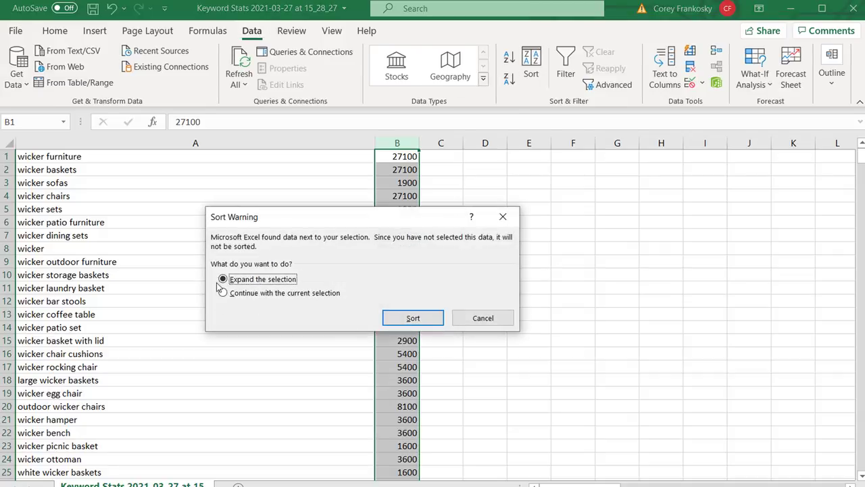
pyautogui.click(419, 321)
pyautogui.click(557, 217)
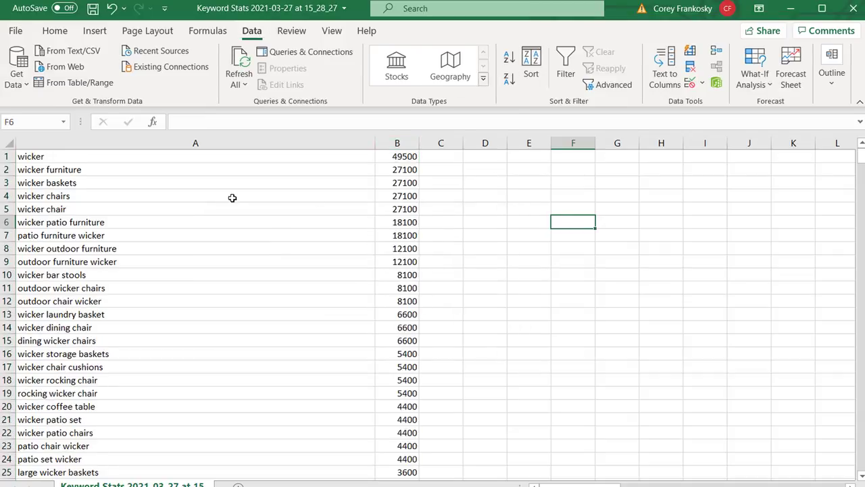
# Sort the list by keyword from Z to A with the selection expanded, and highlight the repeated "wicker store" rows.
pyautogui.click(7, 195)
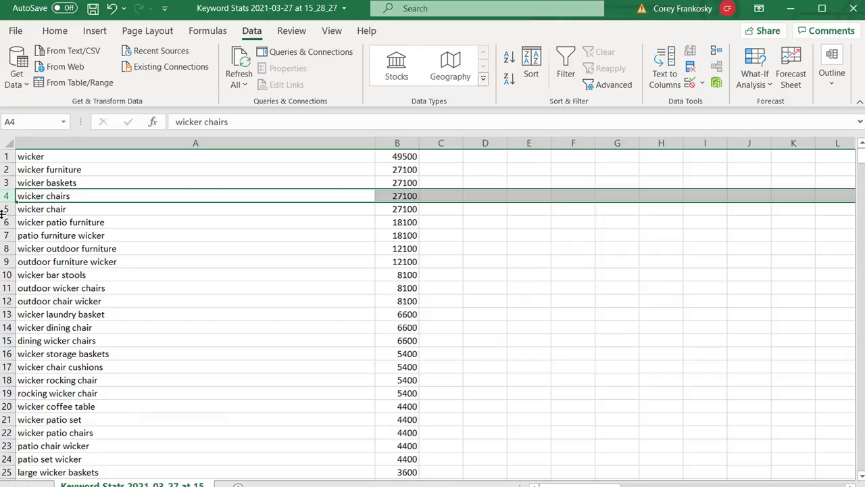
pyautogui.click(484, 222)
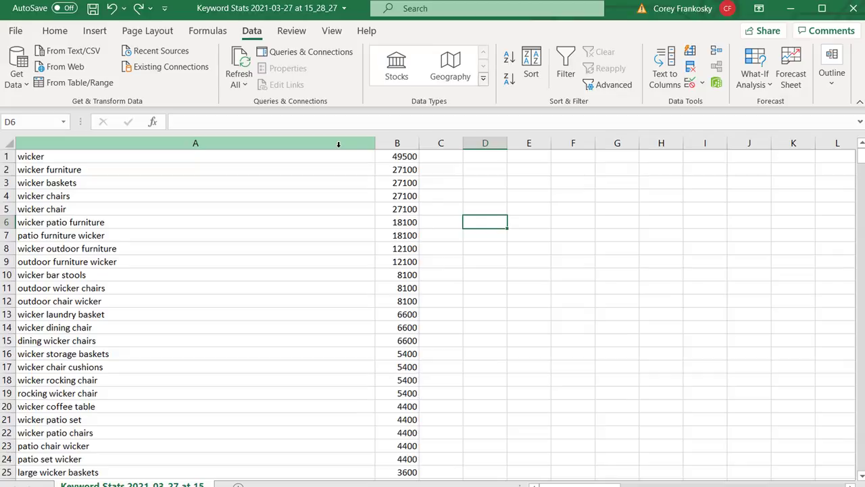
pyautogui.click(334, 144)
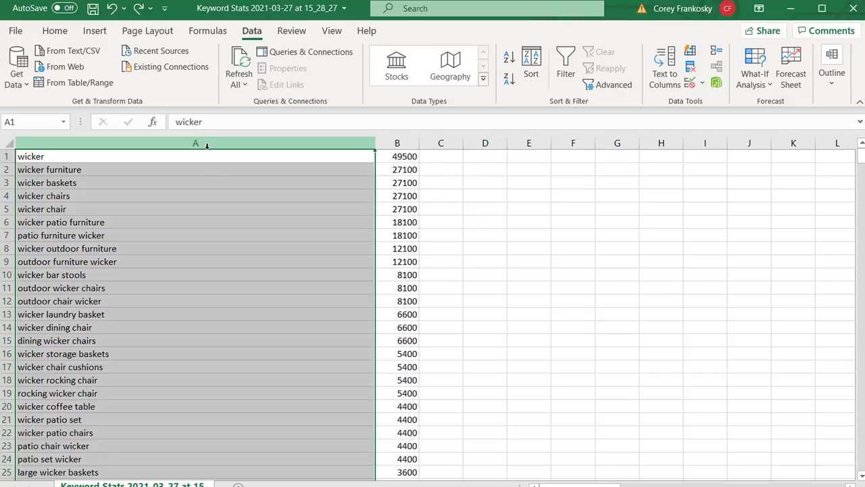
pyautogui.click(509, 78)
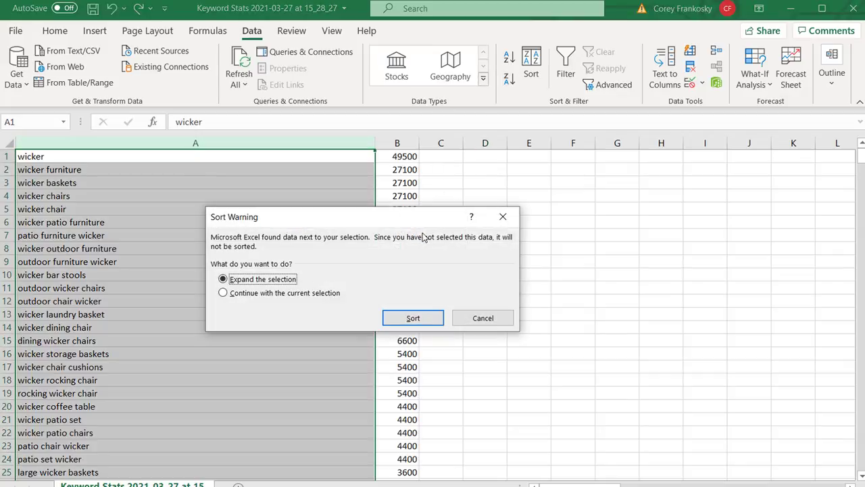
pyautogui.click(420, 325)
pyautogui.click(237, 327)
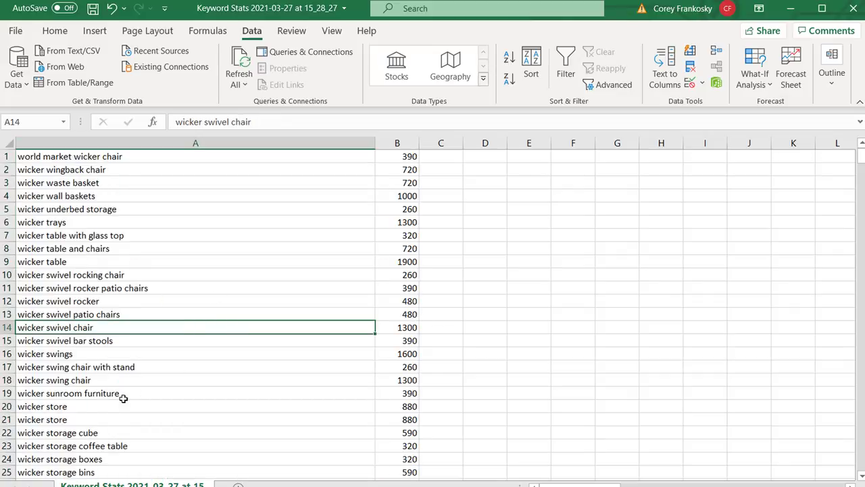
pyautogui.moveTo(4, 406); pyautogui.dragTo(6, 419)
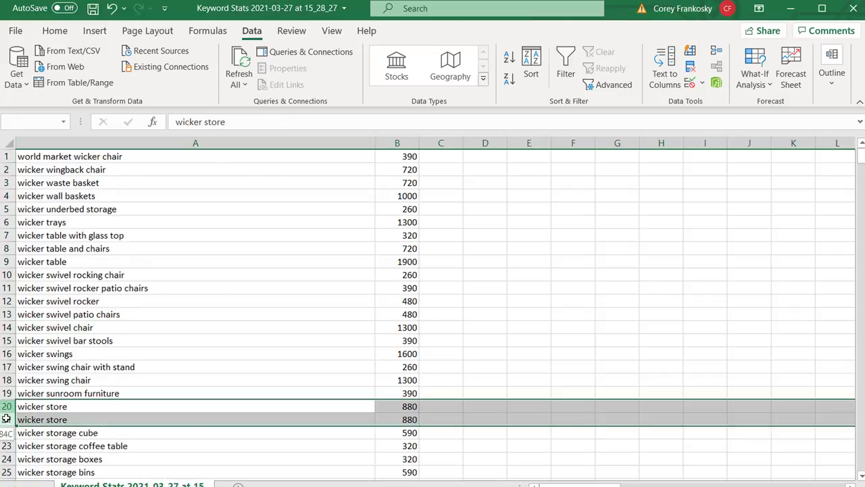
pyautogui.click(123, 341)
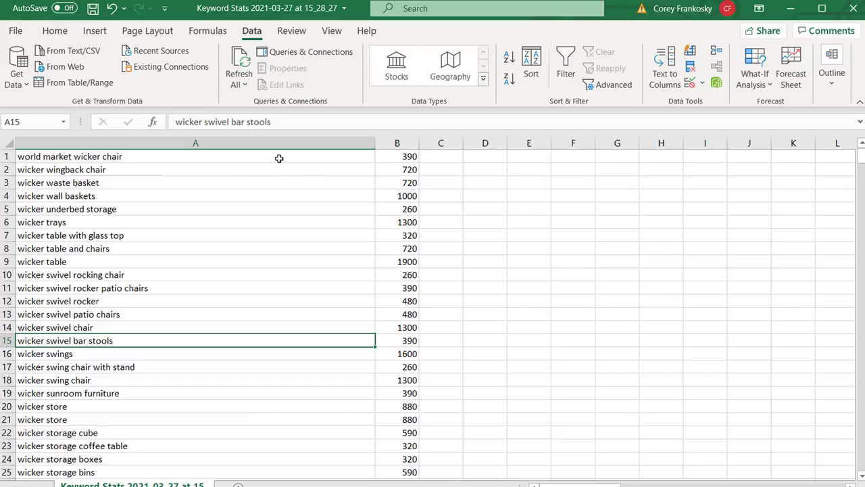
# Re-sort the list by the column B search volumes in descending order, keeping each keyword with its volume.
pyautogui.click(119, 144)
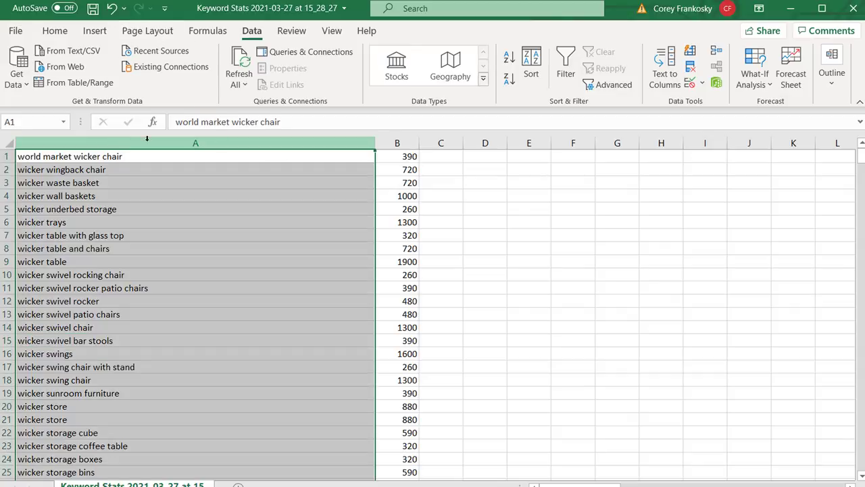
pyautogui.click(397, 143)
pyautogui.click(531, 64)
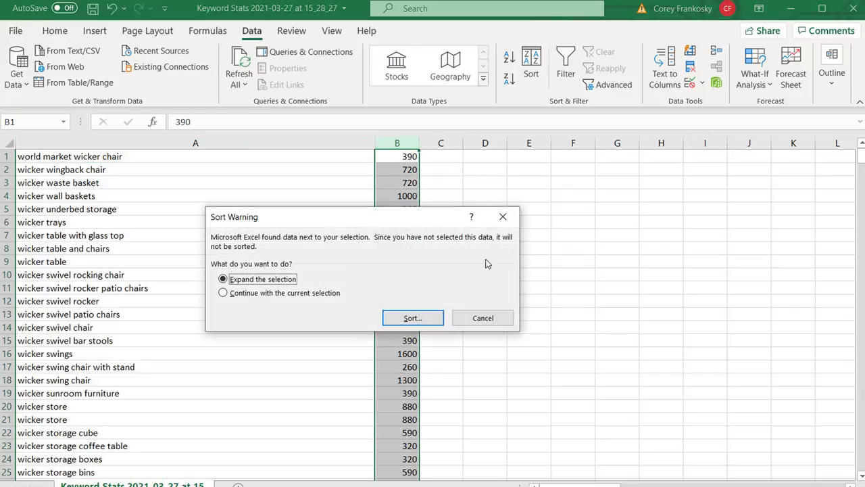
pyautogui.click(482, 318)
pyautogui.click(531, 67)
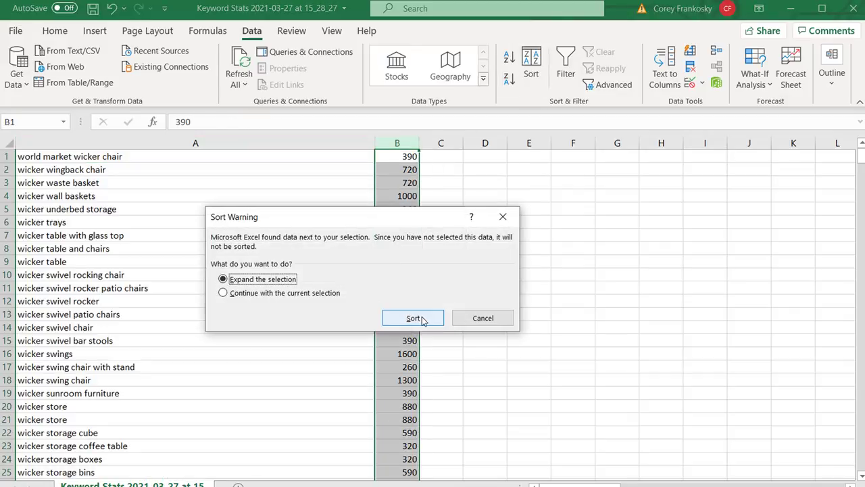
pyautogui.click(421, 321)
pyautogui.click(231, 234)
# Remove duplicate rows from the keyword list, checking both columns A and B without headers.
pyautogui.moveTo(133, 143); pyautogui.dragTo(409, 146)
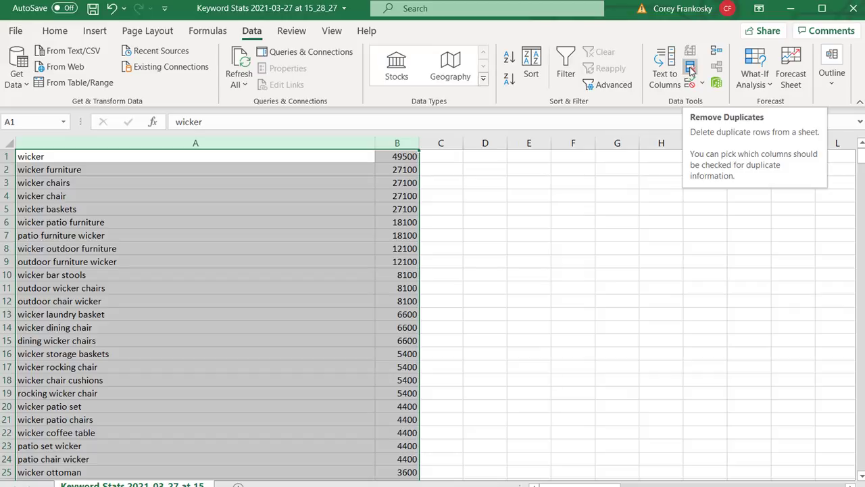
pyautogui.click(690, 68)
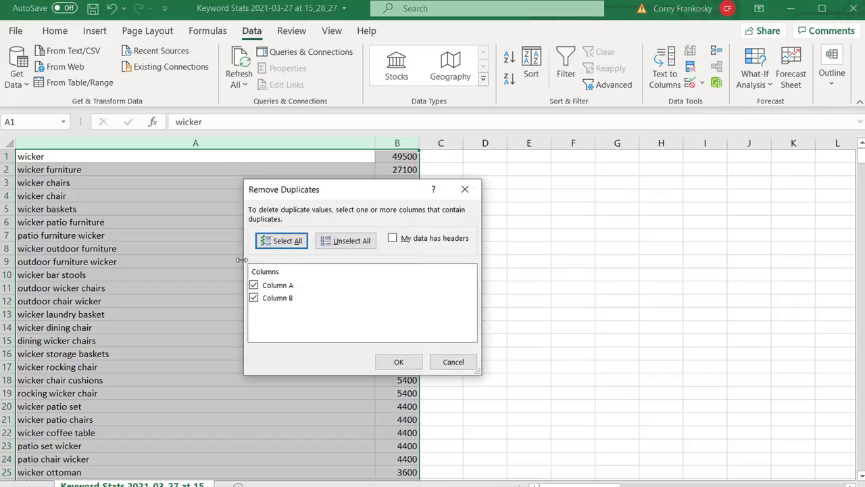
pyautogui.click(399, 361)
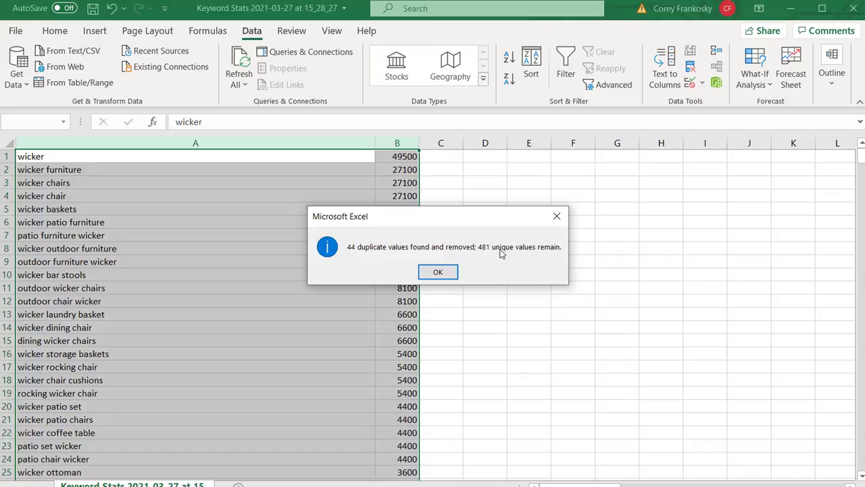
pyautogui.click(439, 272)
pyautogui.click(222, 233)
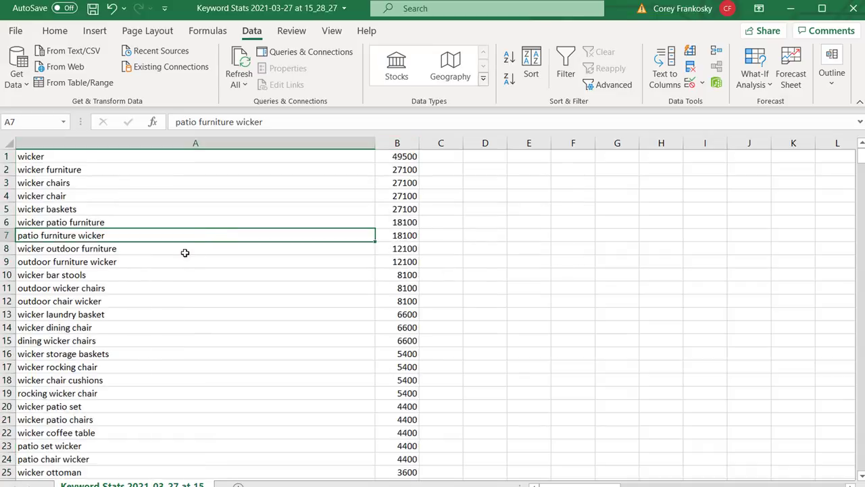
# Review the lowest-volume keywords at the end of the list.
pyautogui.moveTo(861, 155); pyautogui.dragTo(852, 448)
pyautogui.moveTo(87, 327); pyautogui.dragTo(172, 193)
pyautogui.click(174, 196)
pyautogui.scroll(10, 187, 197)
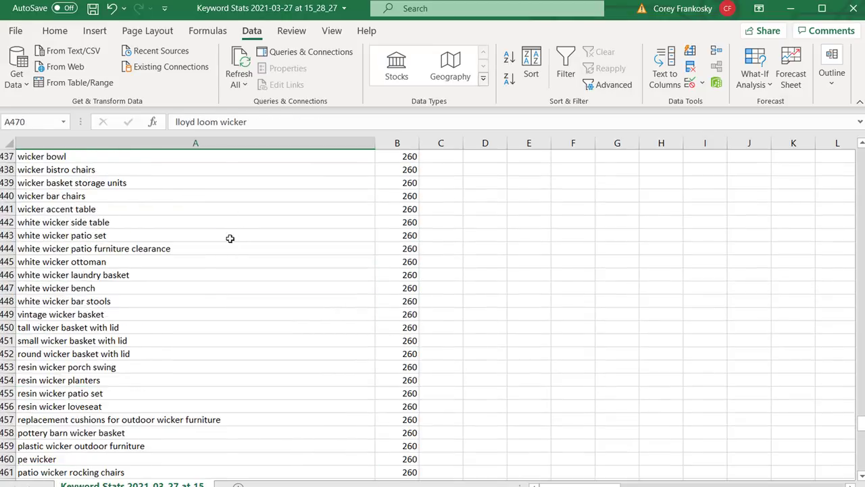
pyautogui.scroll(10, 299, 249)
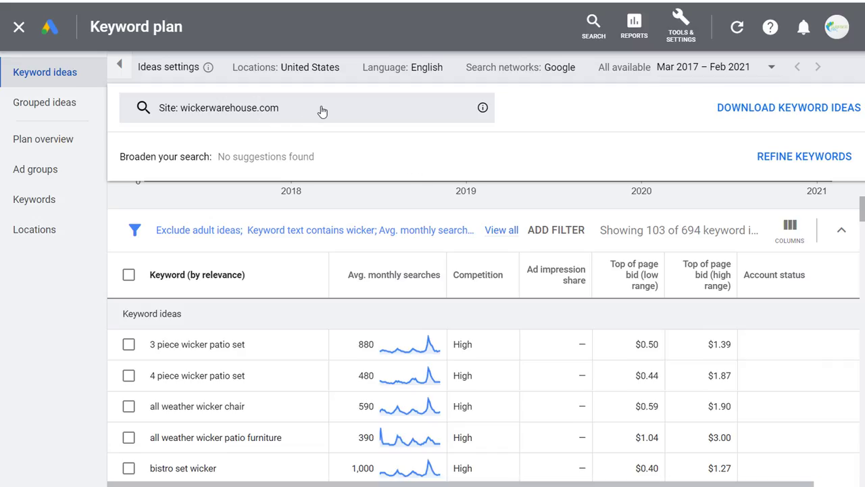
# Edit the wickerwarehouse.com search in Keyword Planner so that it starts with keywords instead of a website.
pyautogui.click(316, 113)
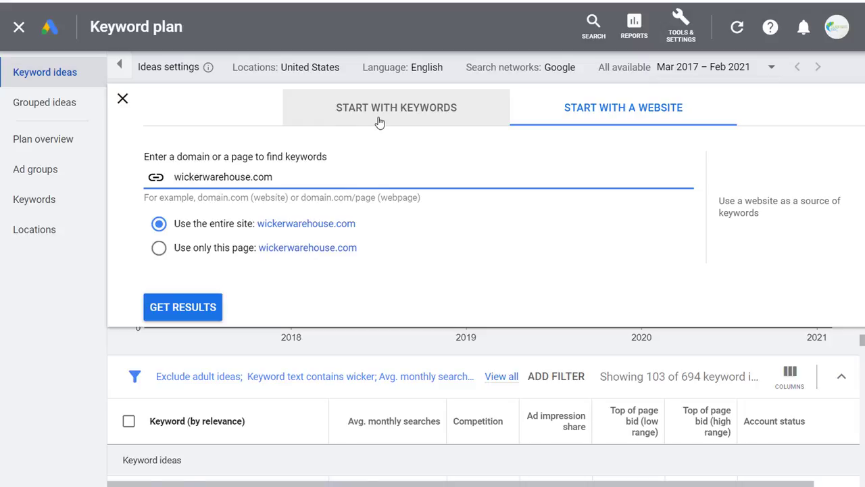
pyautogui.click(377, 119)
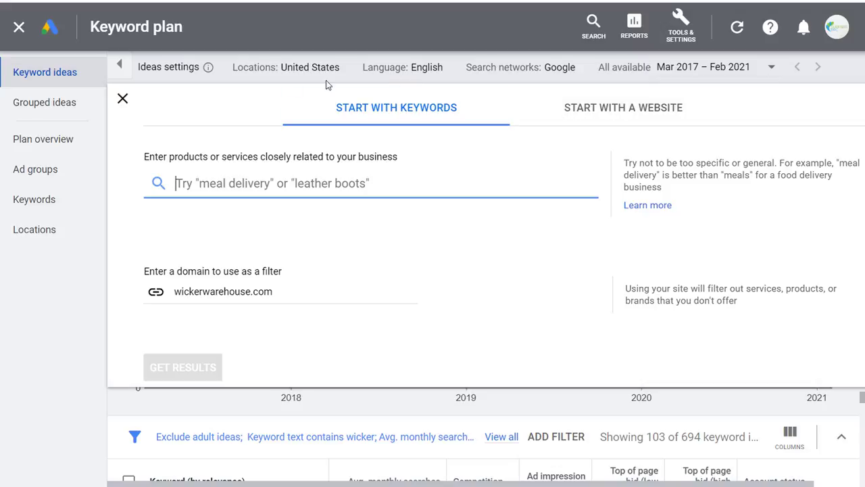
# Switch to the combined Excel keyword list and review its highest-volume keywords at the beginning of the sheet.
pyautogui.click(396, 486)
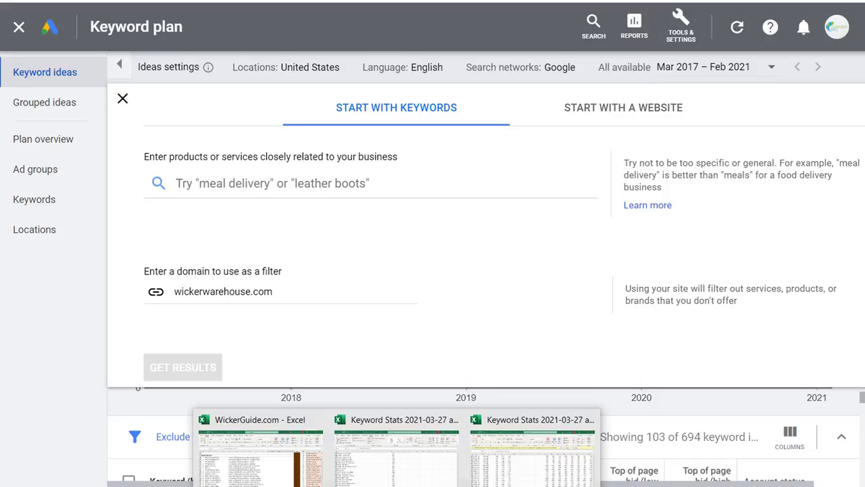
pyautogui.click(418, 449)
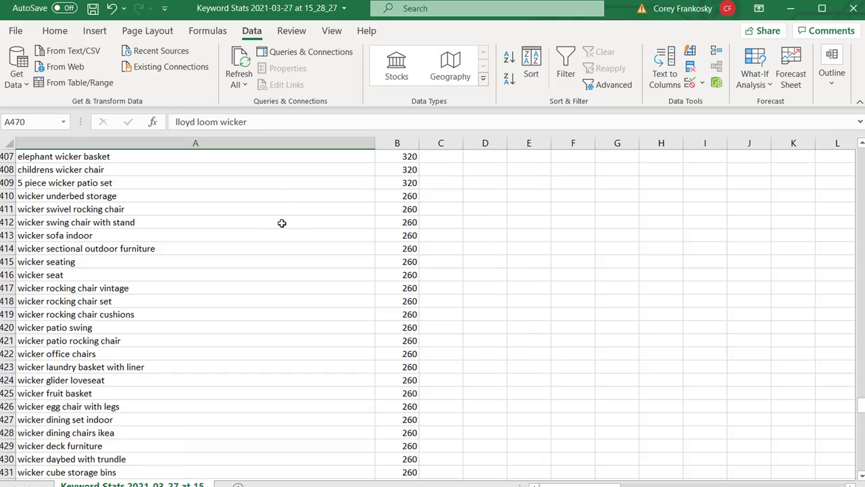
pyautogui.click(380, 195)
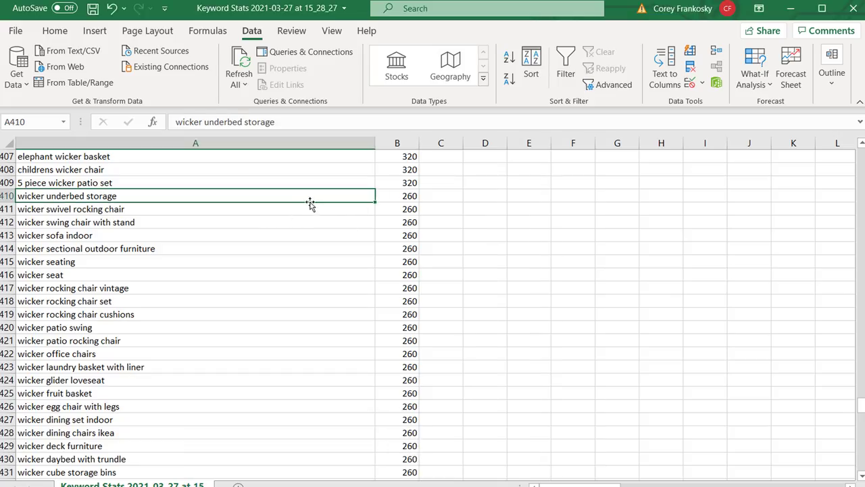
pyautogui.scroll(18, 294, 218)
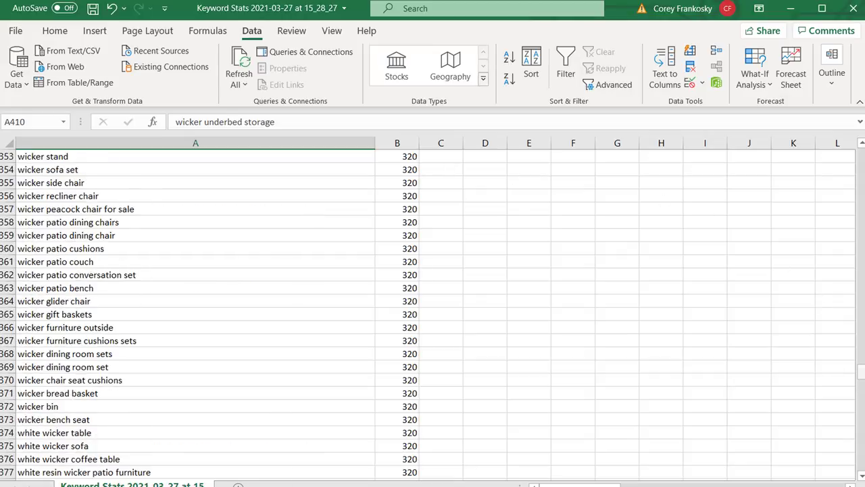
pyautogui.moveTo(860, 372); pyautogui.dragTo(793, 187)
pyautogui.click(661, 209)
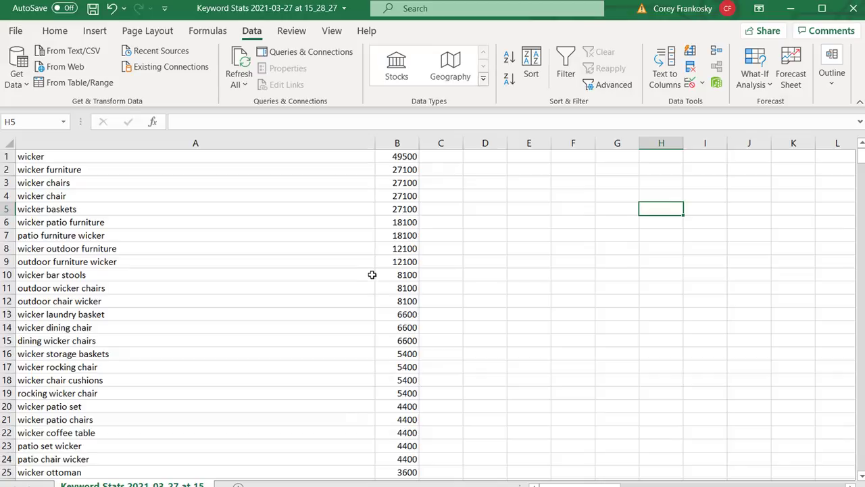
# Copy the full keyword list A1:B522 from Excel and paste it at cell A1 of the blank Google Sheets spreadsheet.
pyautogui.hotkey('ctrl', 'a')
pyautogui.click(295, 302)
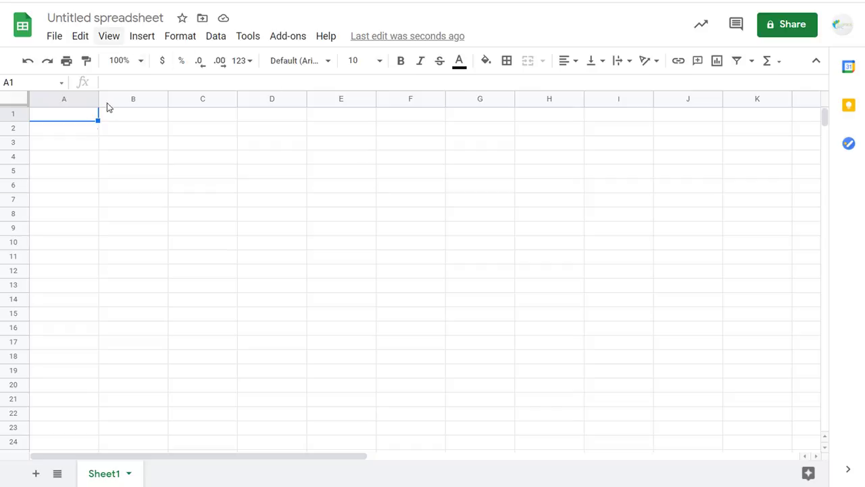
pyautogui.click(392, 476)
pyautogui.moveTo(156, 155); pyautogui.dragTo(413, 461)
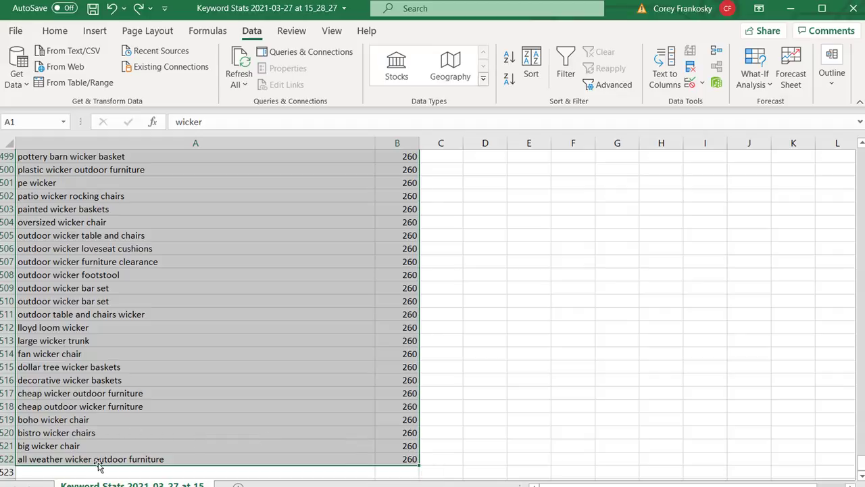
pyautogui.hotkey('ctrl', 'c')
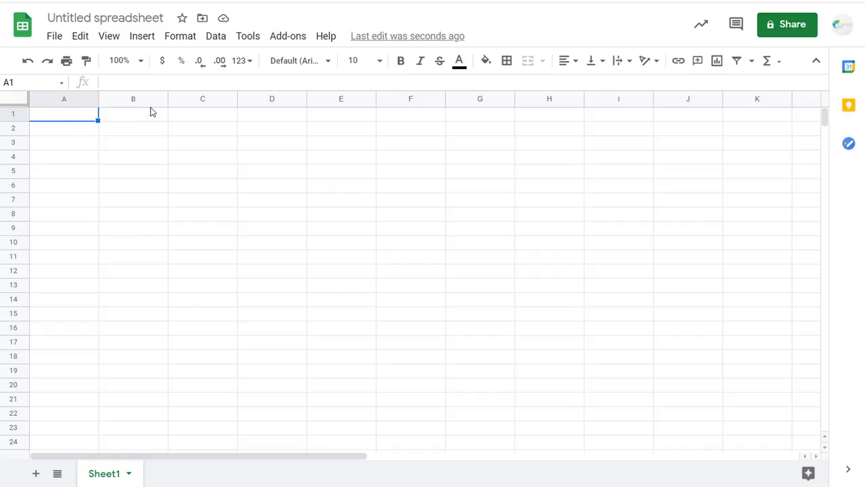
pyautogui.hotkey('ctrl', 'v')
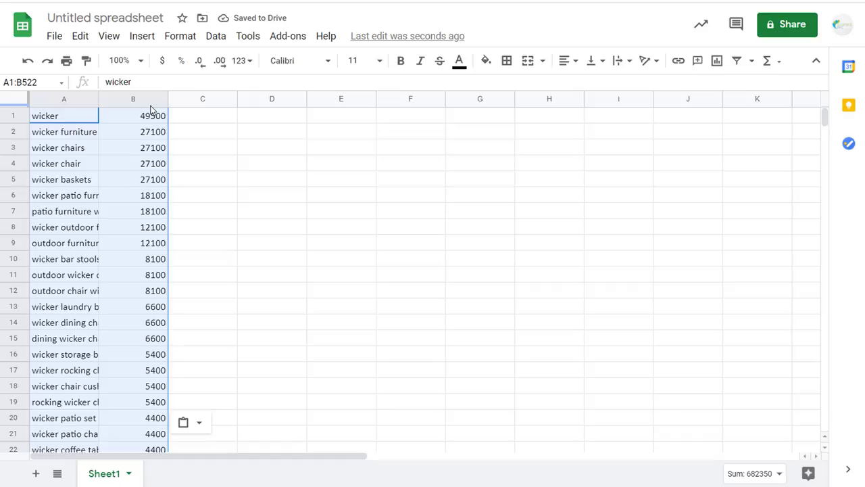
# Remove duplicate rows from the pasted list in Google Sheets, analyzing columns A and B without a header row.
pyautogui.click(214, 37)
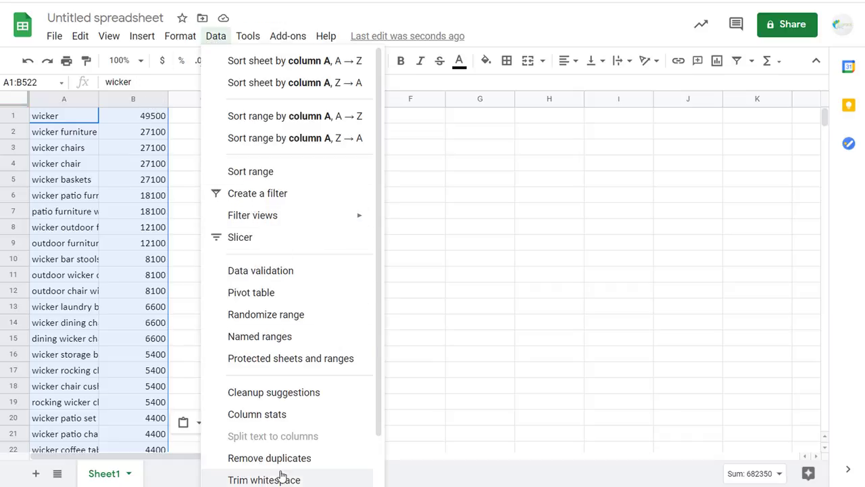
pyautogui.click(250, 459)
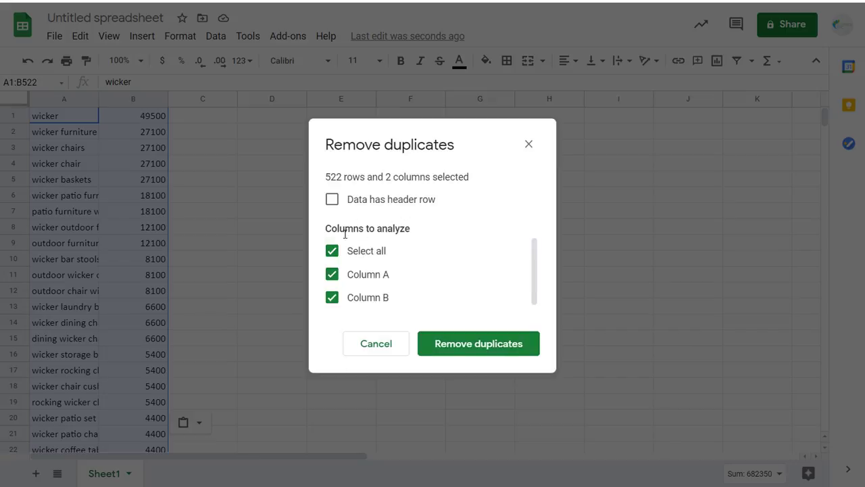
pyautogui.click(481, 346)
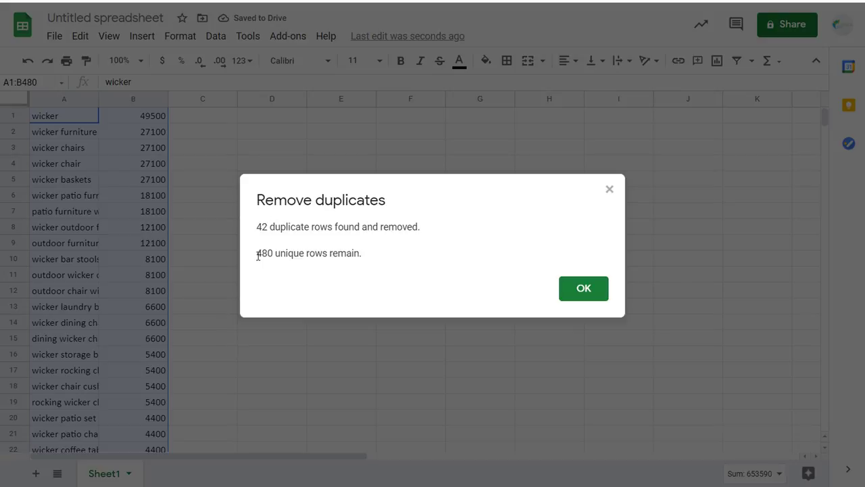
pyautogui.click(585, 289)
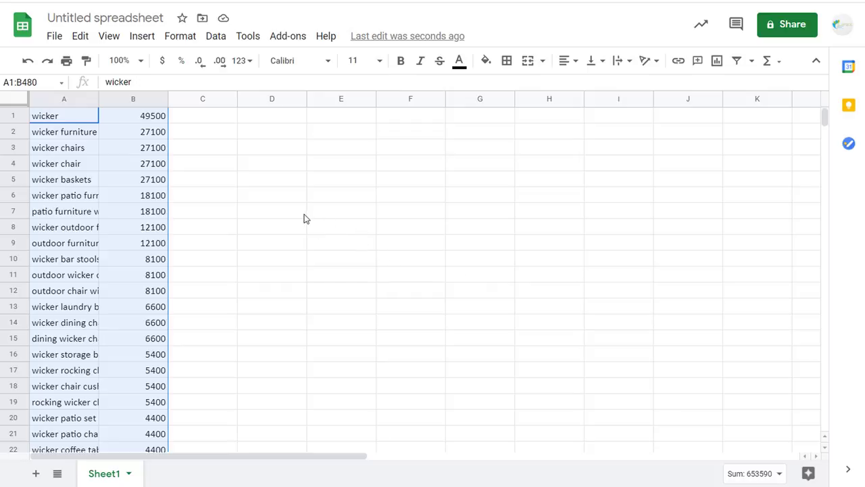
# Widen column A so the full keyword text fits.
pyautogui.click(196, 163)
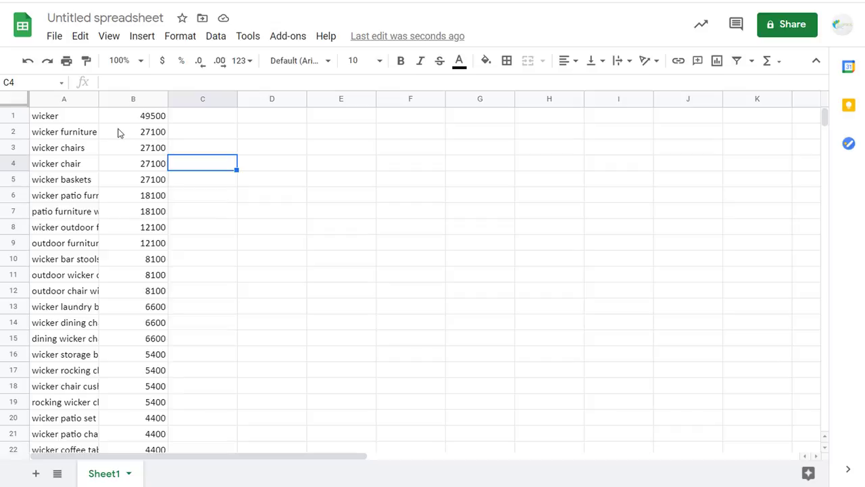
pyautogui.moveTo(98, 100); pyautogui.dragTo(193, 99)
pyautogui.click(356, 177)
# Pick "wicker chairs" from the list, get Keyword Planner ideas for it with wickerwarehouse.com as the filter, and review them.
pyautogui.click(77, 148)
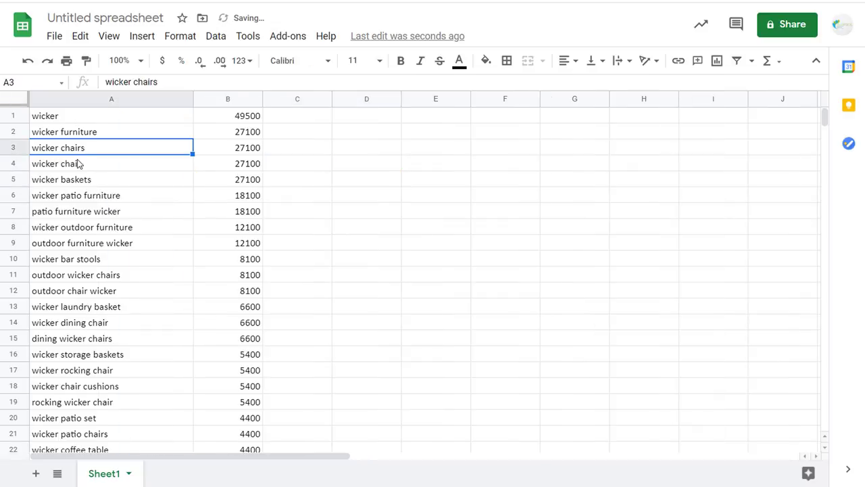
pyautogui.click(79, 167)
pyautogui.click(79, 148)
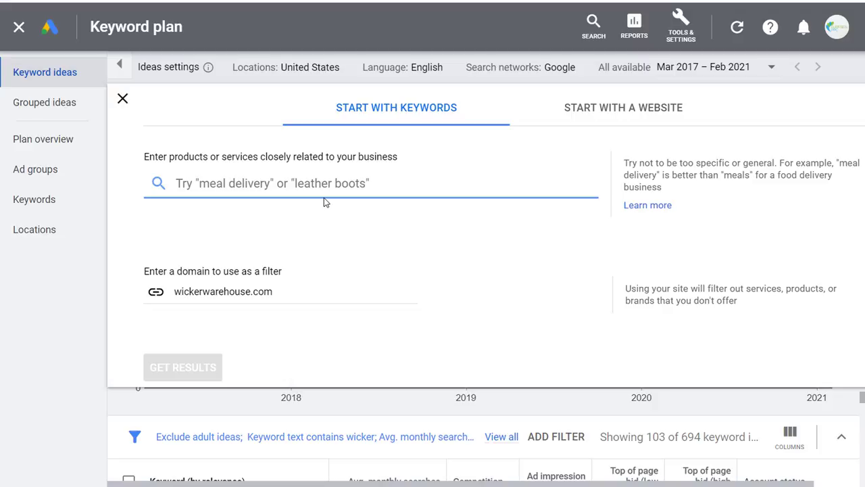
pyautogui.write('wicker chairs')
pyautogui.click(156, 371)
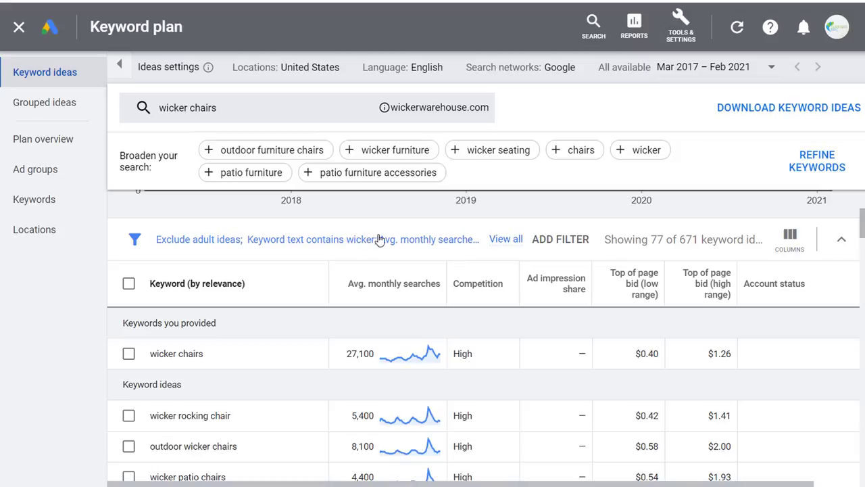
pyautogui.scroll(-2, 193, 337)
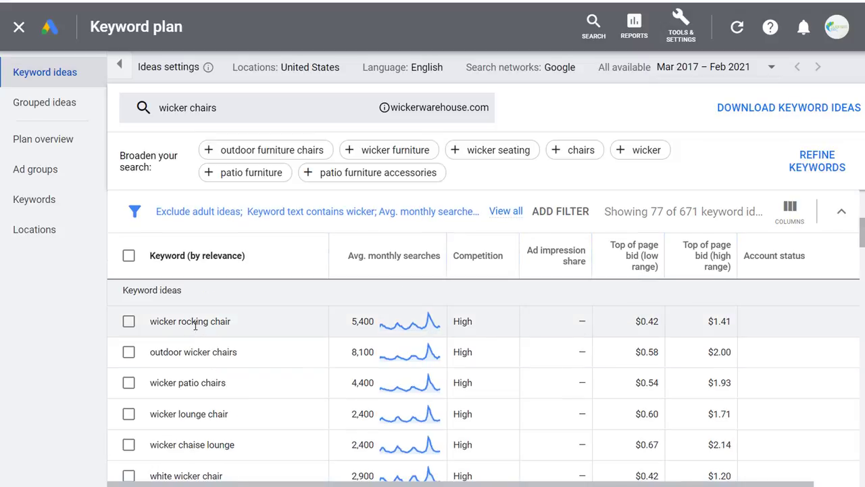
pyautogui.scroll(2, 183, 321)
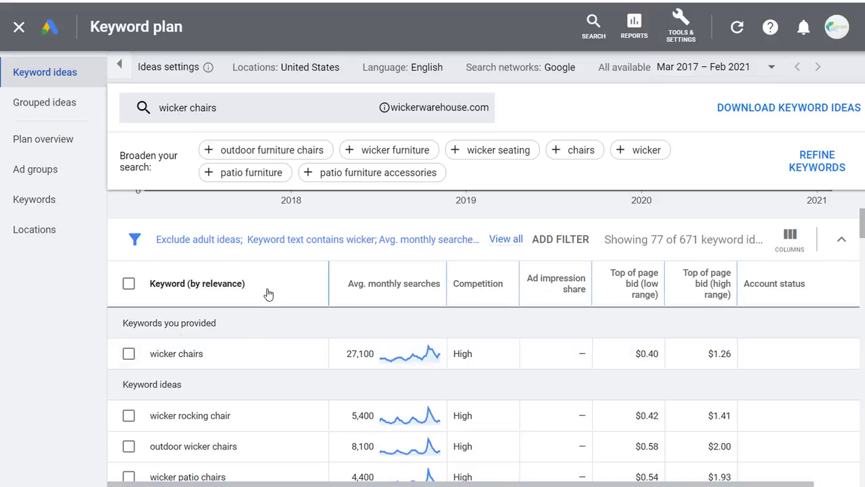
pyautogui.scroll(-5, 243, 342)
pyautogui.scroll(-3, 243, 342)
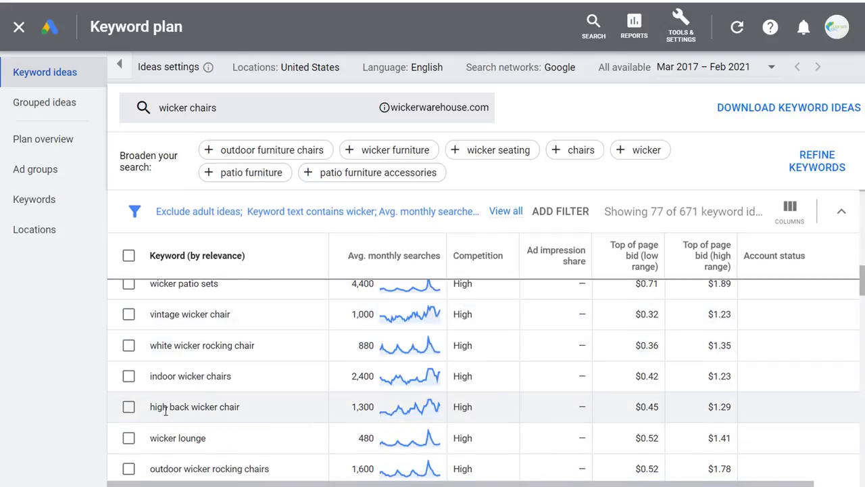
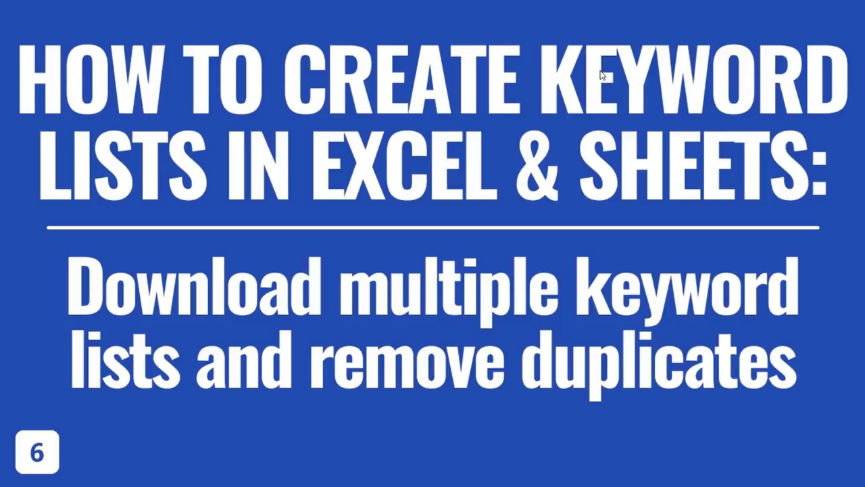
pyautogui.press('Right')
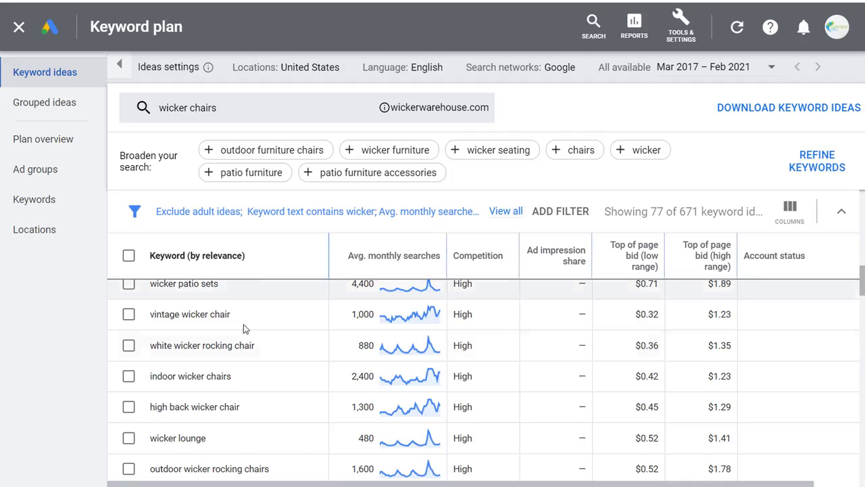
# Clear the wickerwarehouse.com domain filter, replace "wicker chairs" with "wicker furniture", and get the keyword ideas.
pyautogui.scroll(3, 280, 324)
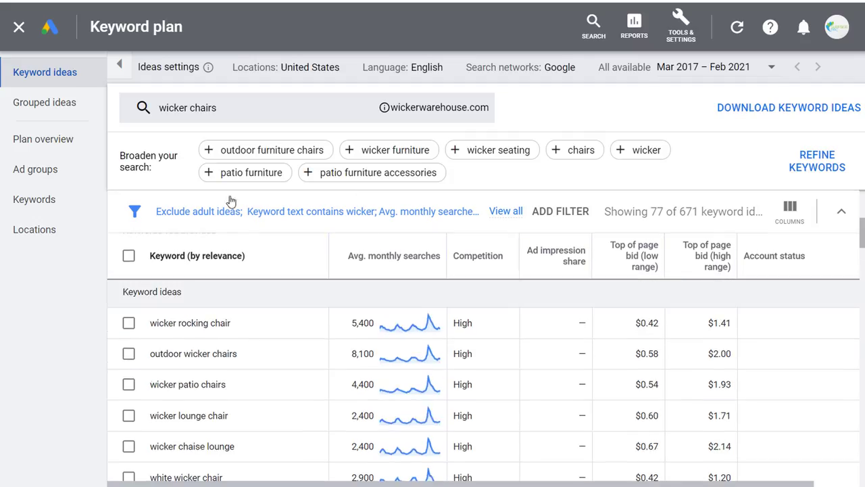
pyautogui.click(244, 106)
pyautogui.click(682, 108)
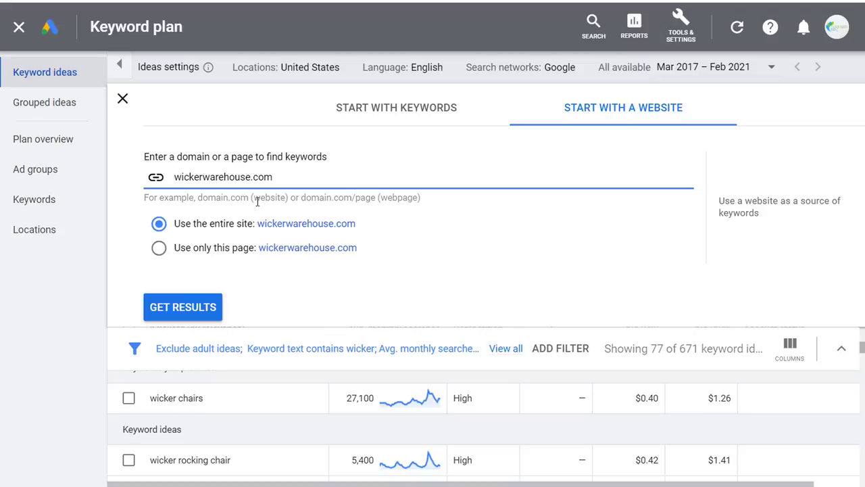
pyautogui.moveTo(297, 177); pyautogui.dragTo(171, 179)
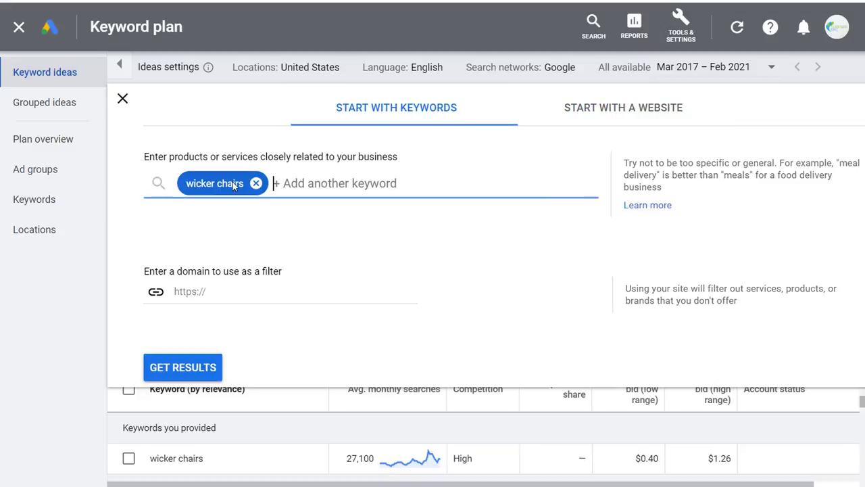
pyautogui.click(256, 183)
pyautogui.write('wicker furniture')
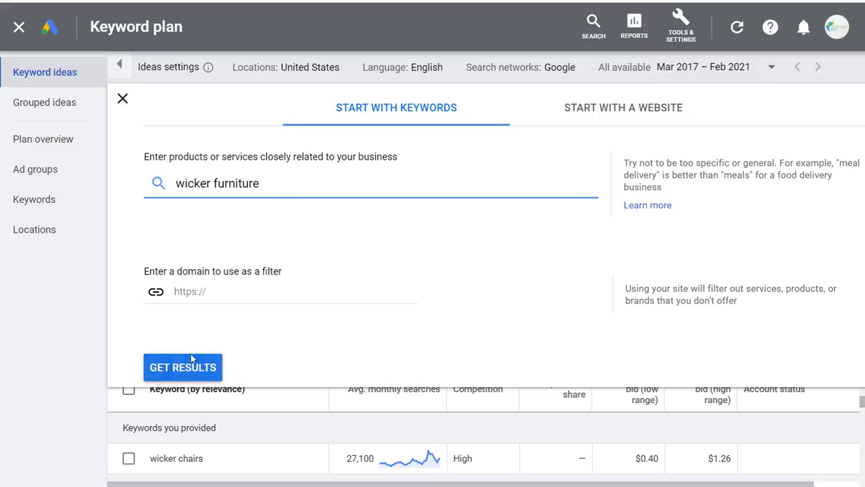
pyautogui.click(191, 366)
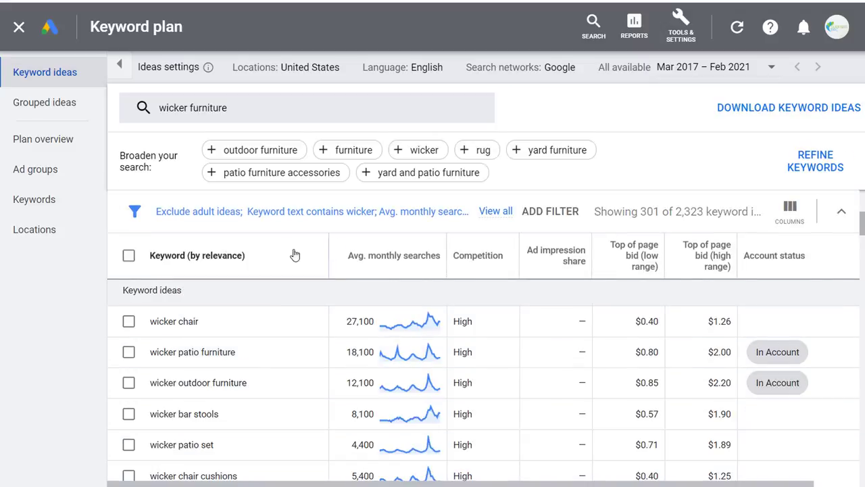
# Check the average monthly searches filter and close it without changing it.
pyautogui.click(385, 211)
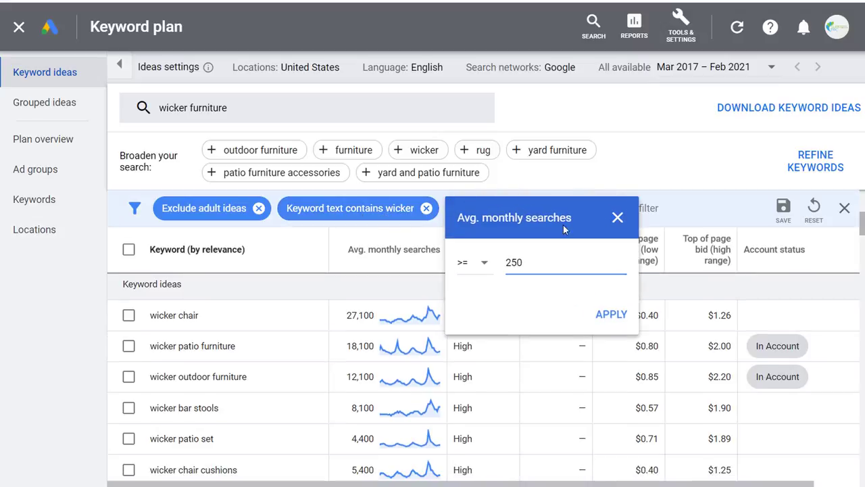
pyautogui.click(618, 217)
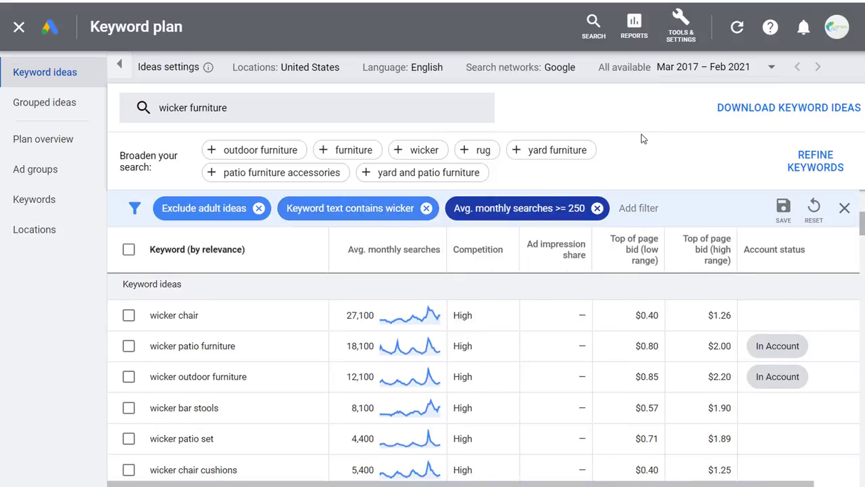
# View the wicker furniture ideas as grouped ideas and inspect the keywords in the Chairs Ikea group.
pyautogui.click(42, 102)
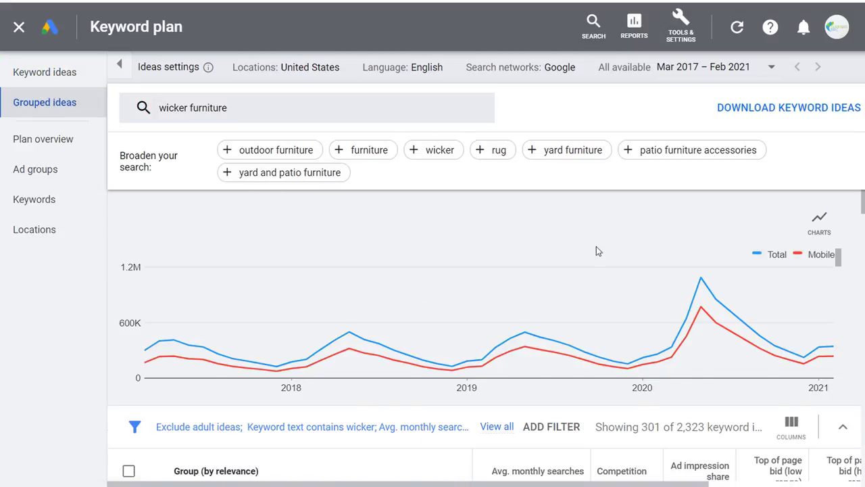
pyautogui.scroll(-3, 597, 251)
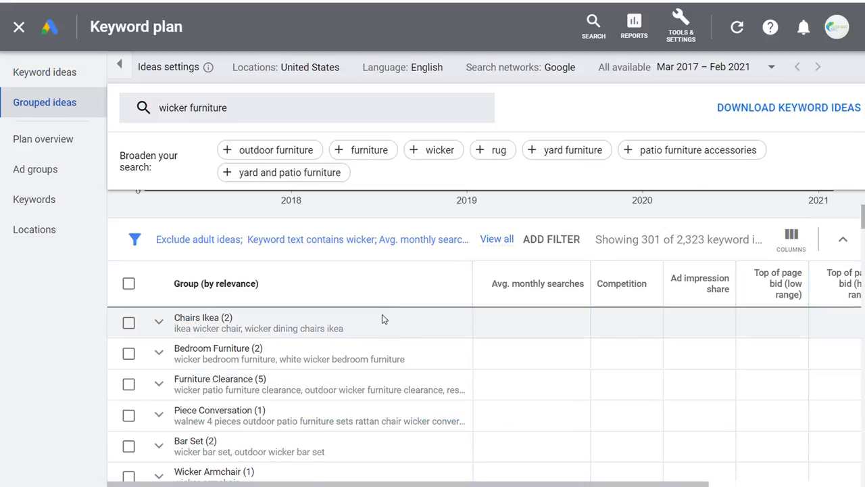
pyautogui.click(159, 322)
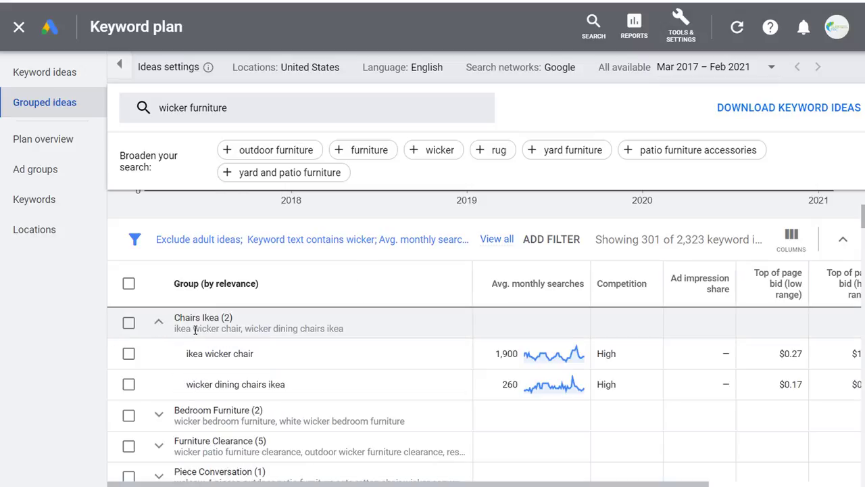
pyautogui.click(158, 323)
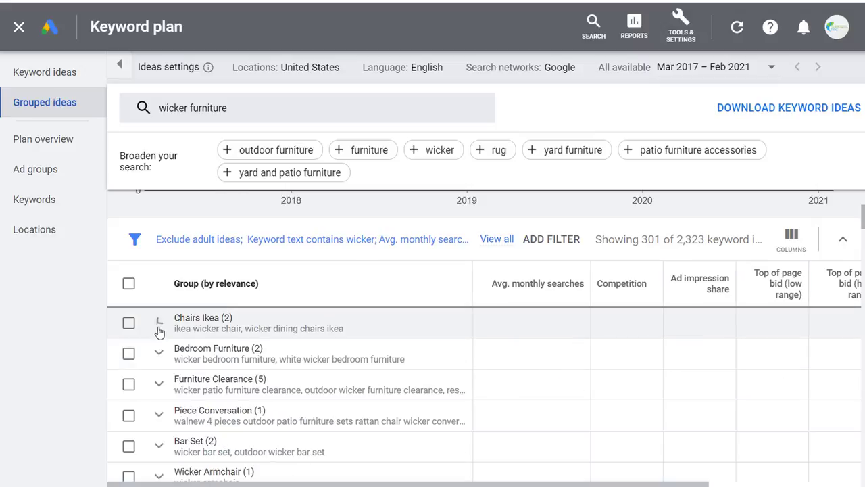
# Inspect the keywords in the Bedroom Furniture group and collapse it again.
pyautogui.click(158, 352)
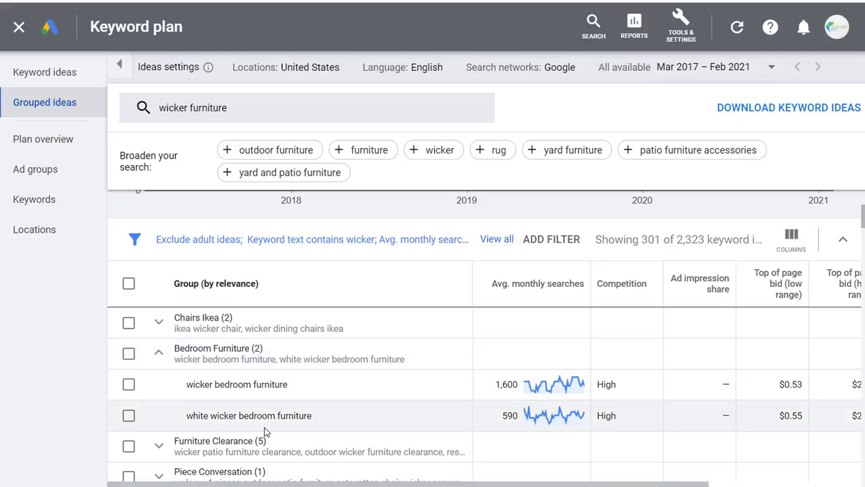
pyautogui.click(158, 352)
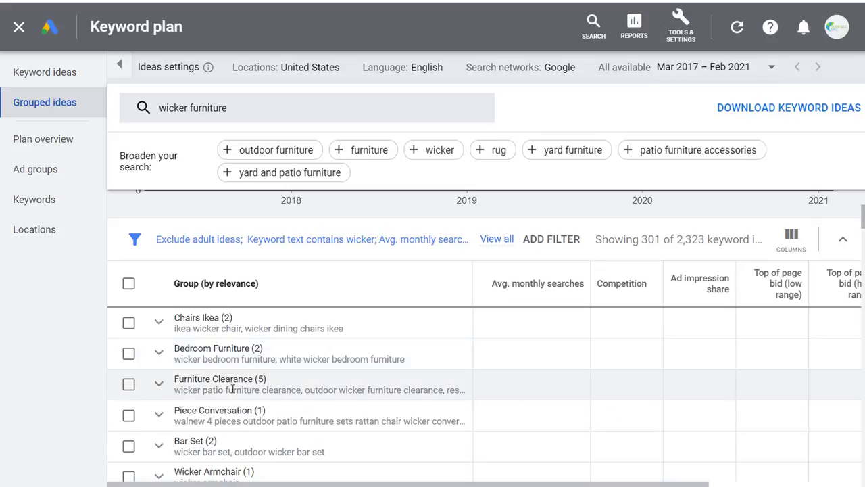
pyautogui.scroll(-2, 232, 386)
# Remove the average monthly searches filter and the "Keyword text contains wicker" filter from the grouped ideas.
pyautogui.click(419, 212)
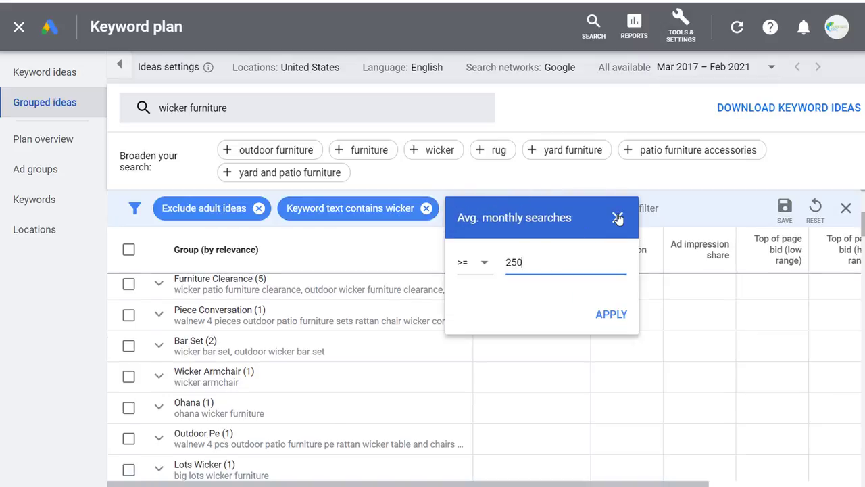
pyautogui.click(618, 218)
pyautogui.click(598, 208)
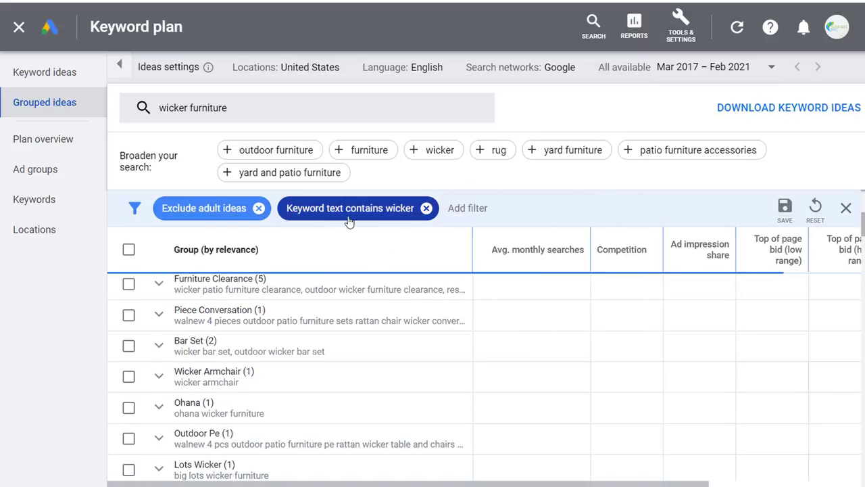
pyautogui.click(427, 209)
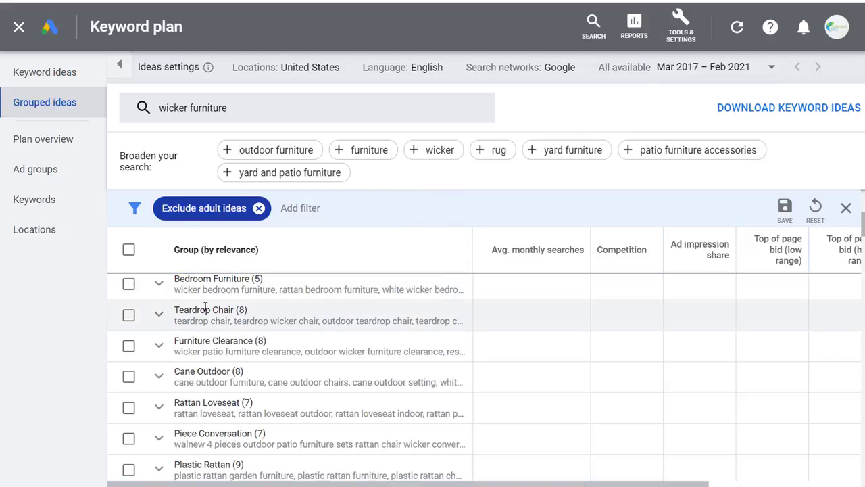
# Examine the Teardrop Chair group for keywords with and without "wicker", and collapse it again.
pyautogui.click(159, 316)
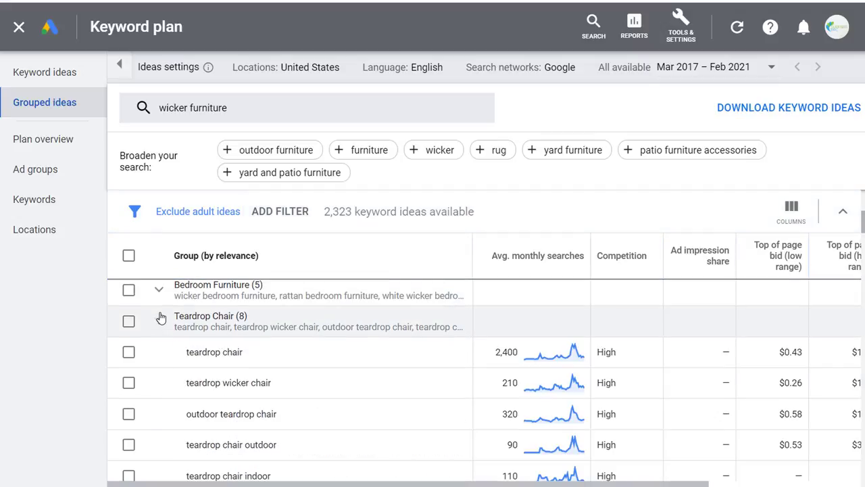
pyautogui.moveTo(187, 352); pyautogui.dragTo(363, 476)
pyautogui.scroll(3, 291, 312)
pyautogui.scroll(-2, 291, 311)
pyautogui.doubleClick(242, 382)
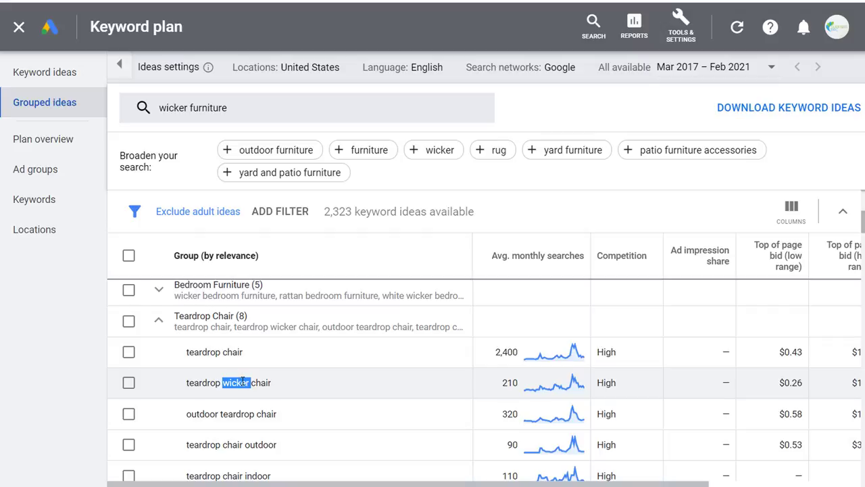
pyautogui.click(160, 328)
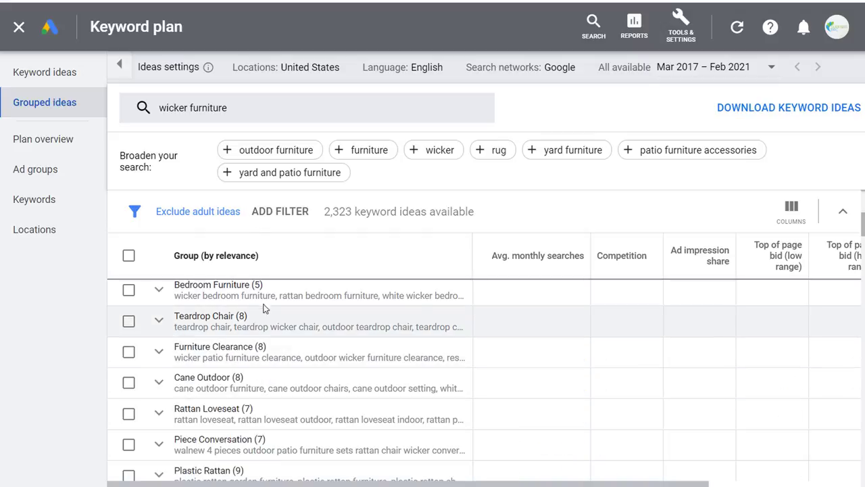
# Filter the grouped ideas to keywords containing "wicker" using Text Match.
pyautogui.click(279, 216)
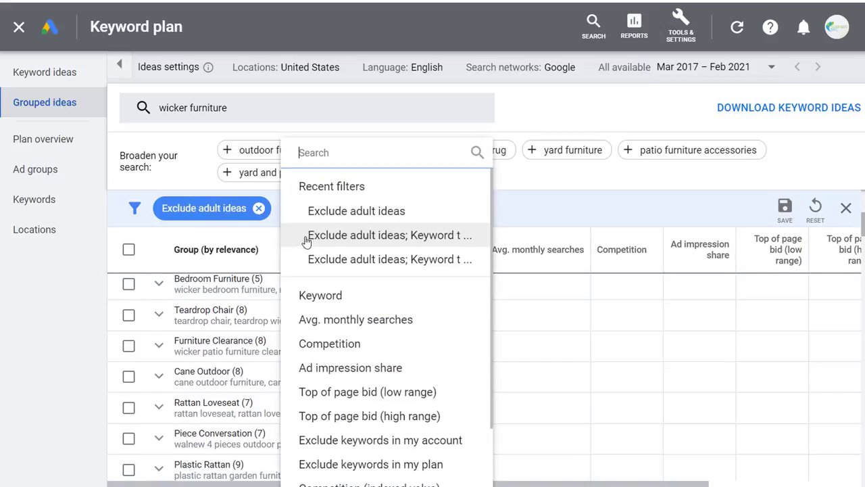
pyautogui.click(322, 299)
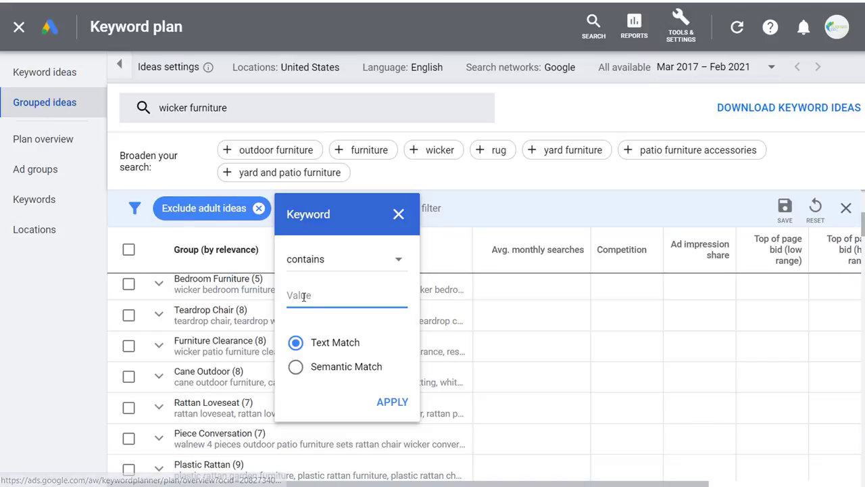
pyautogui.write('wicker')
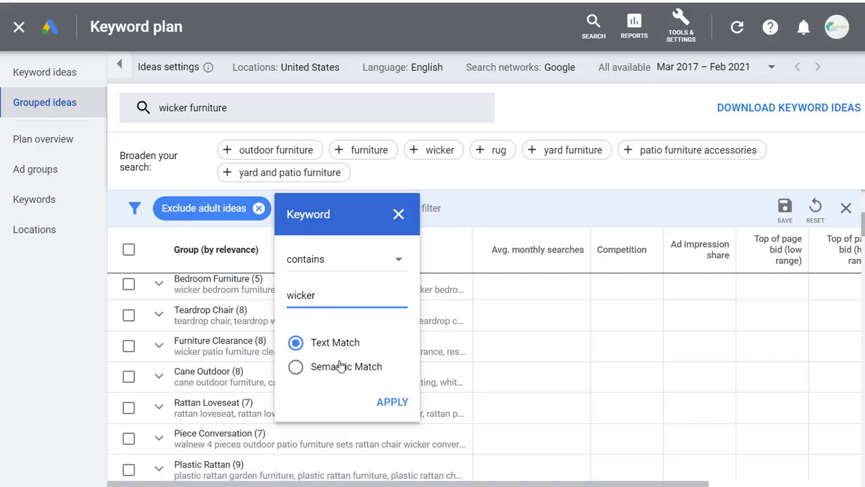
pyautogui.click(391, 403)
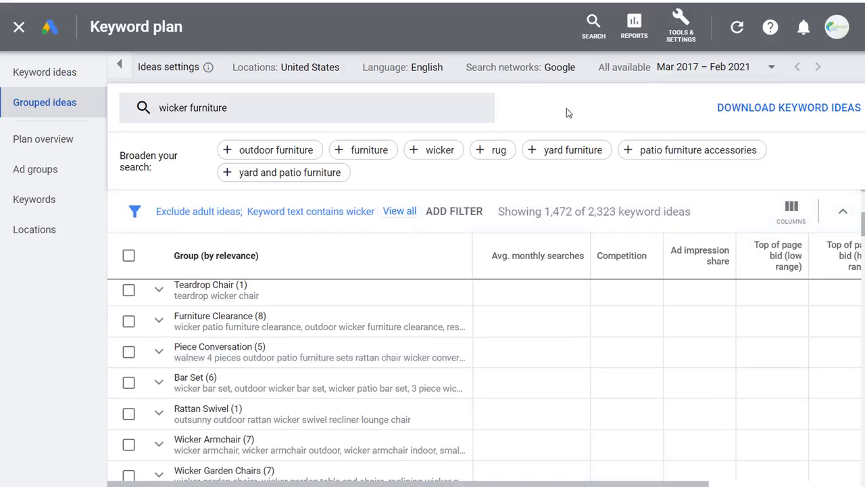
# Examine the keyword variations in the Bar Set group, comparing wicker bar set, outdoor and piece-count phrases, and collapse it again.
pyautogui.scroll(-2, 399, 312)
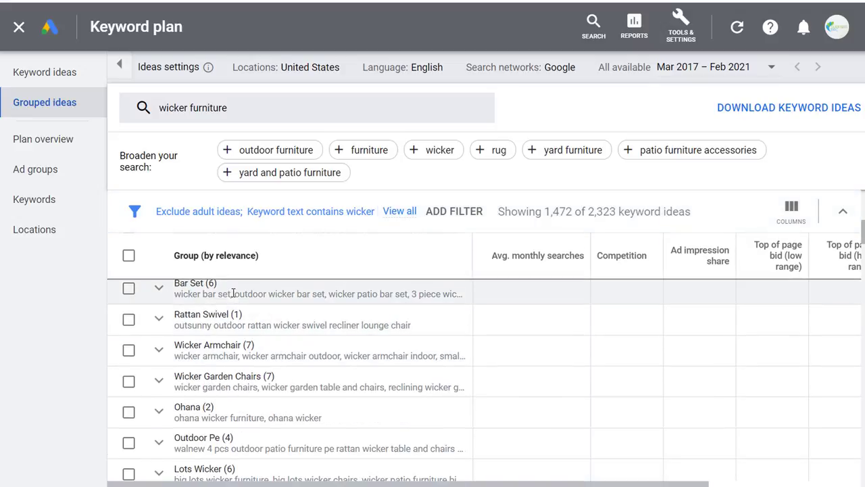
pyautogui.click(159, 288)
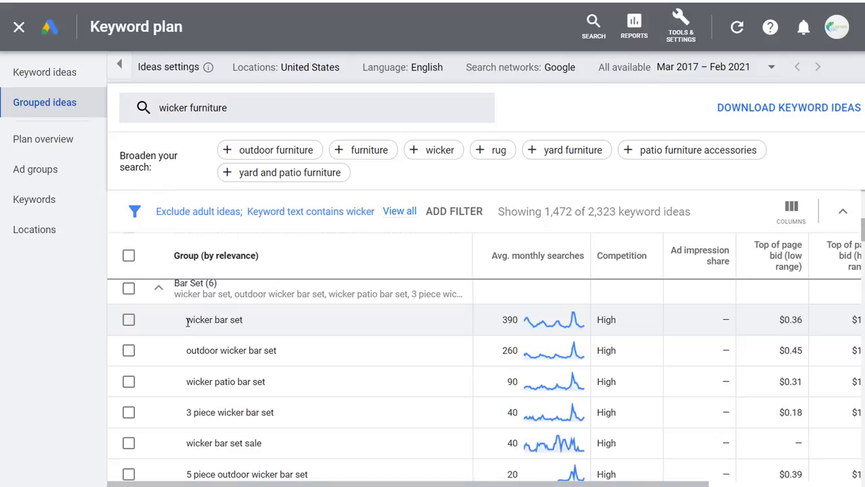
pyautogui.moveTo(188, 320); pyautogui.dragTo(295, 324)
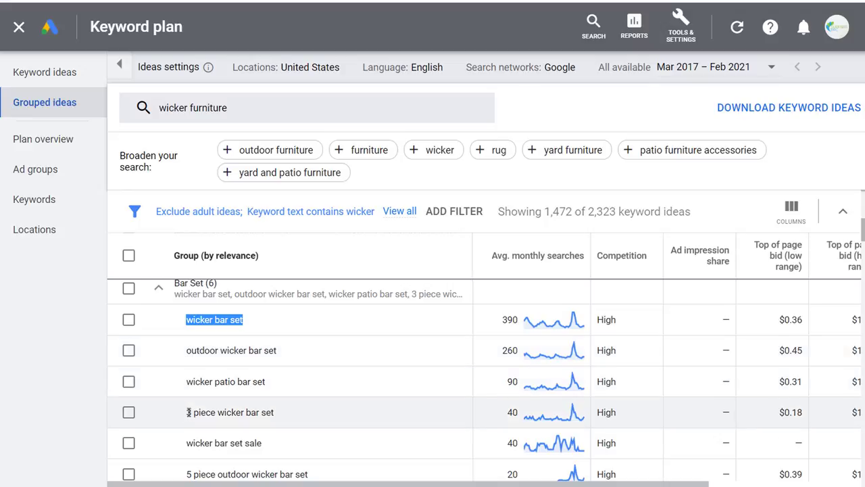
pyautogui.moveTo(188, 412); pyautogui.dragTo(232, 412)
pyautogui.click(286, 410)
pyautogui.scroll(-2, 305, 407)
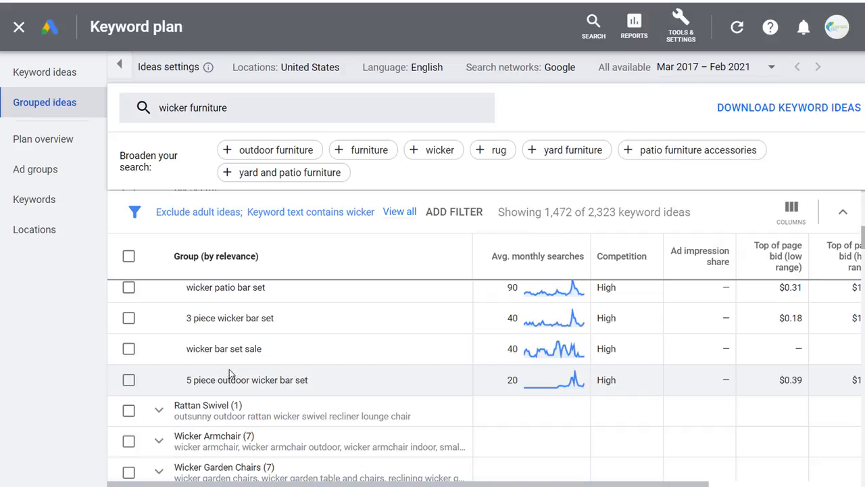
pyautogui.moveTo(184, 385); pyautogui.dragTo(347, 388)
pyautogui.click(369, 380)
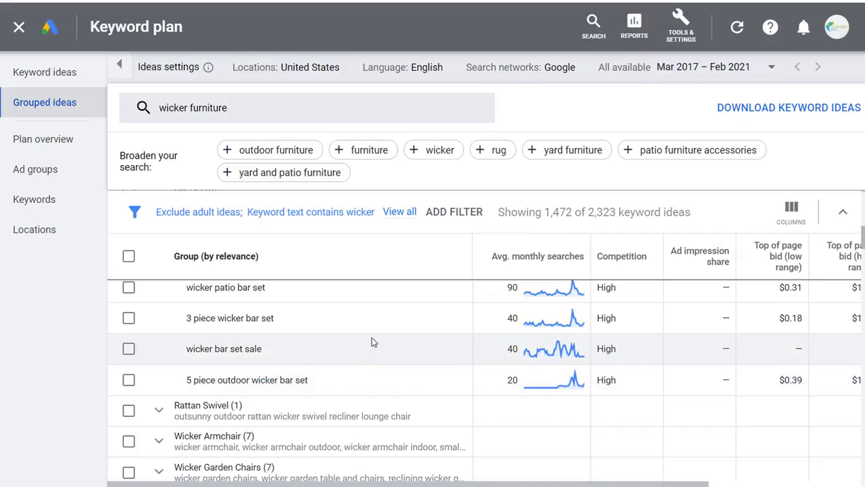
pyautogui.scroll(2, 395, 349)
pyautogui.moveTo(263, 319); pyautogui.dragTo(186, 320)
pyautogui.moveTo(186, 351); pyautogui.dragTo(329, 355)
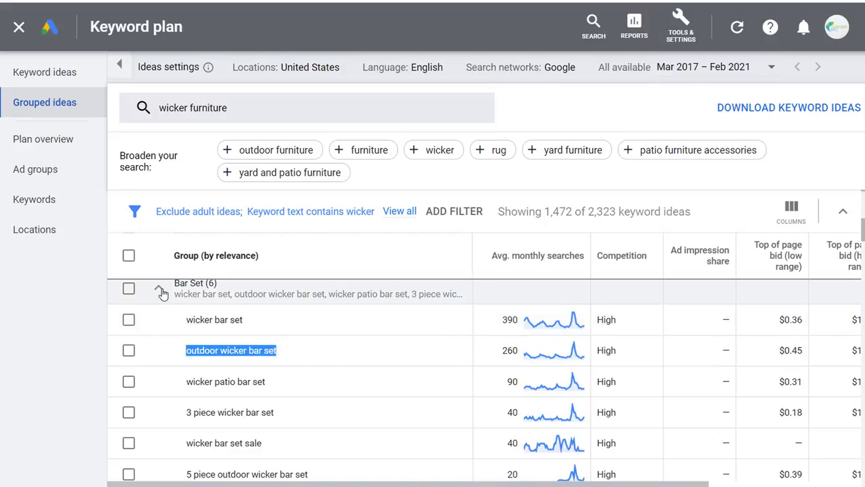
pyautogui.click(158, 287)
# Find the Outdoor Loveseat group, examine its cushion, colour, glider and storage keyword variations, and collapse it again.
pyautogui.scroll(-2, 368, 353)
pyautogui.scroll(-3, 368, 352)
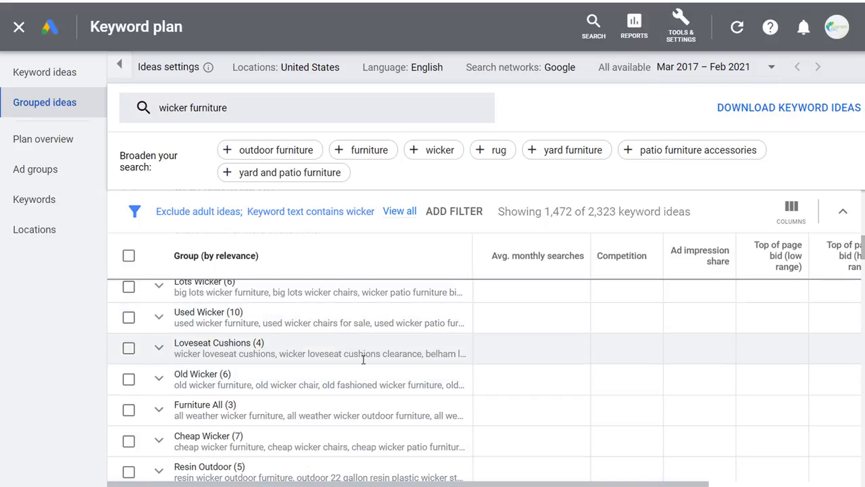
pyautogui.scroll(-3, 360, 351)
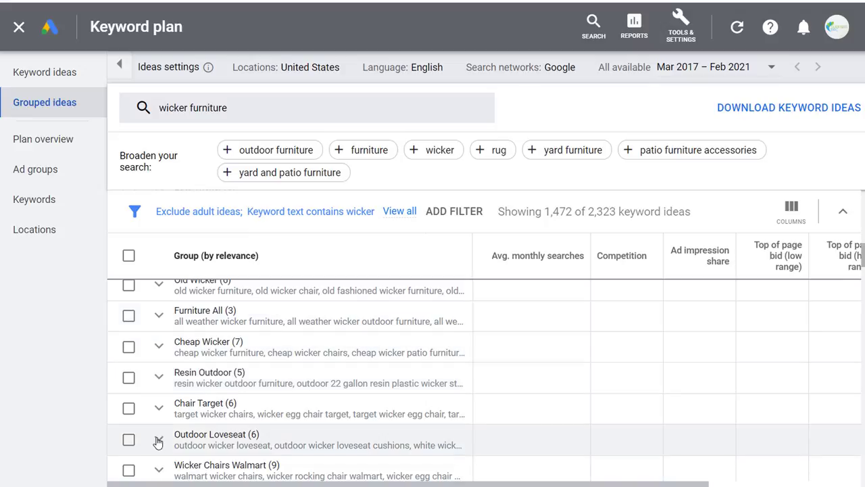
pyautogui.click(158, 441)
pyautogui.scroll(-2, 292, 381)
pyautogui.moveTo(292, 381); pyautogui.dragTo(190, 378)
pyautogui.click(218, 374)
pyautogui.scroll(-2, 210, 336)
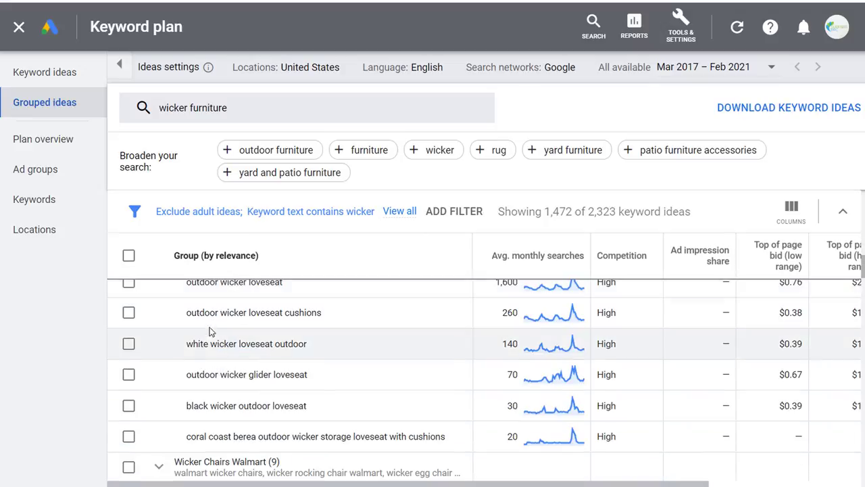
pyautogui.moveTo(185, 313); pyautogui.dragTo(302, 318)
pyautogui.click(317, 312)
pyautogui.click(323, 315)
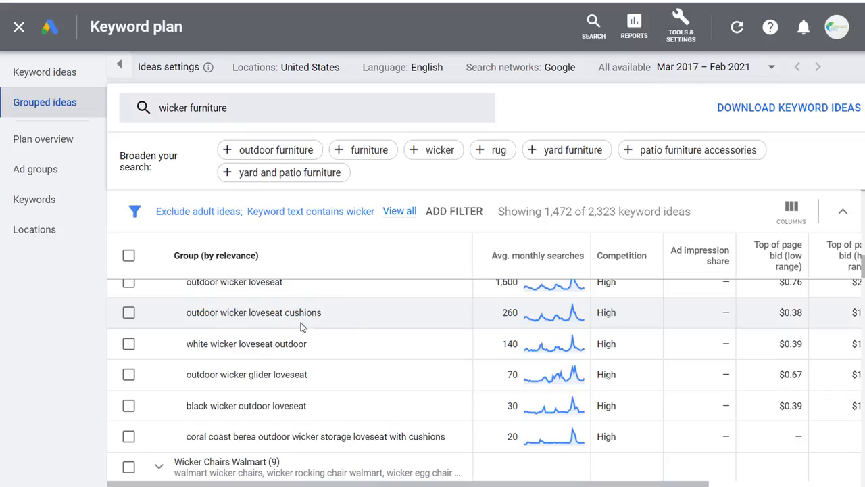
pyautogui.moveTo(187, 343); pyautogui.dragTo(309, 341)
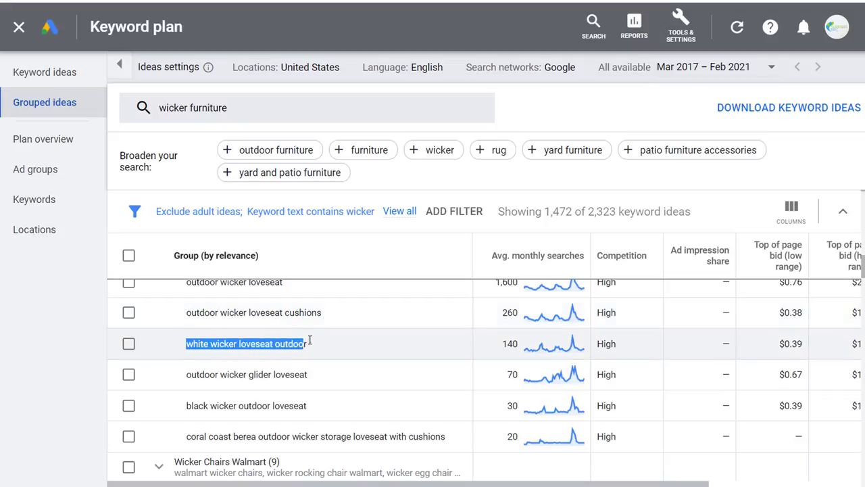
pyautogui.click(344, 343)
pyautogui.moveTo(185, 406); pyautogui.dragTo(345, 400)
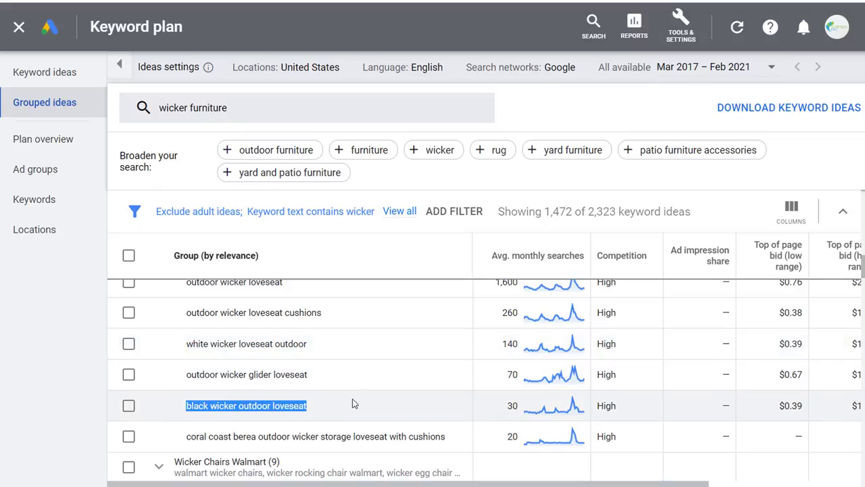
pyautogui.click(345, 400)
pyautogui.moveTo(308, 374); pyautogui.dragTo(256, 376)
pyautogui.click(392, 375)
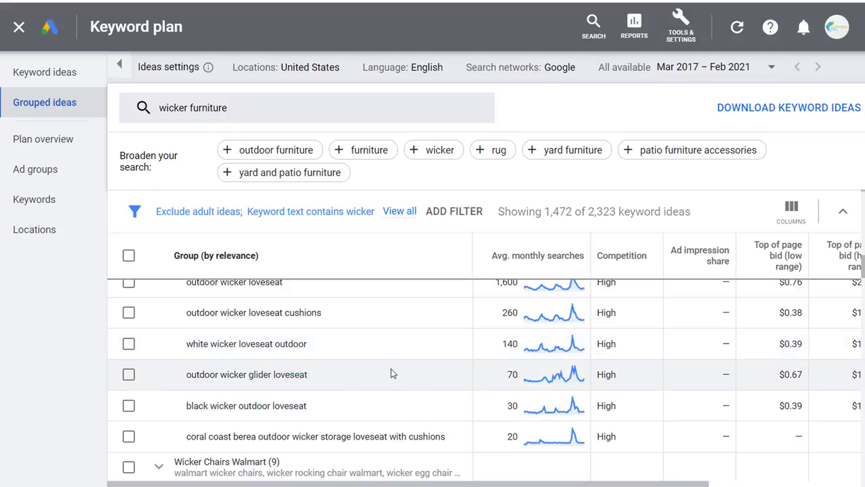
pyautogui.moveTo(448, 437); pyautogui.dragTo(179, 442)
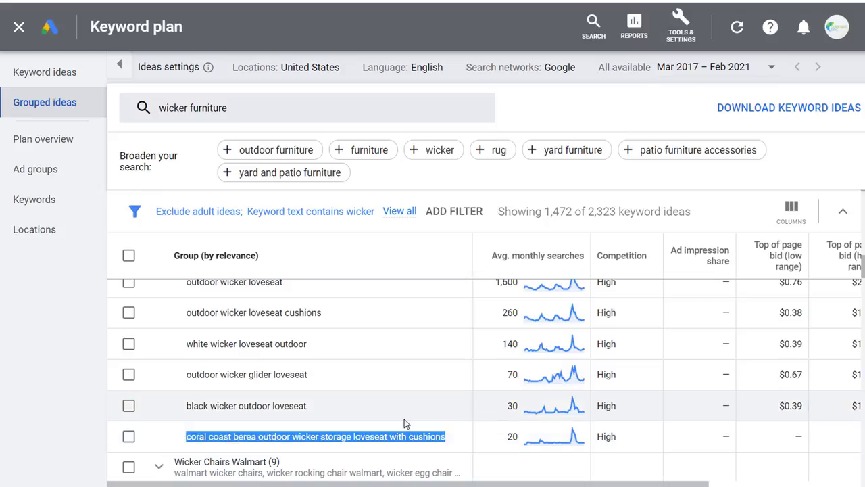
pyautogui.scroll(3, 400, 405)
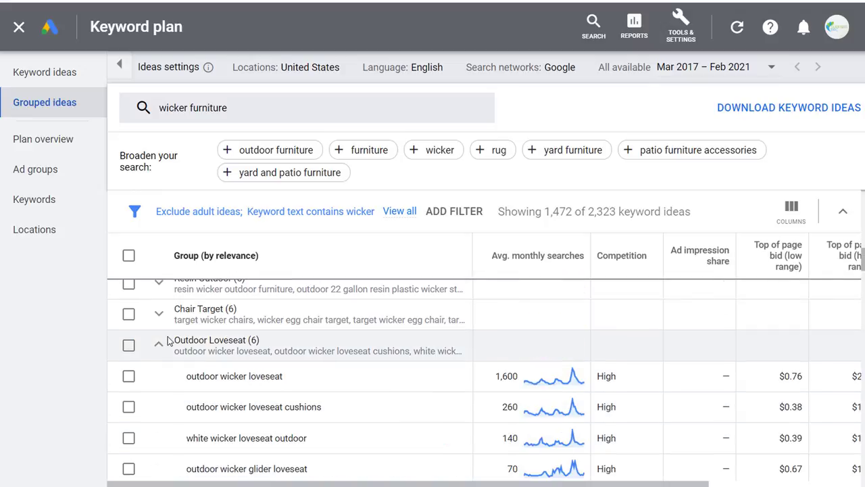
pyautogui.click(165, 343)
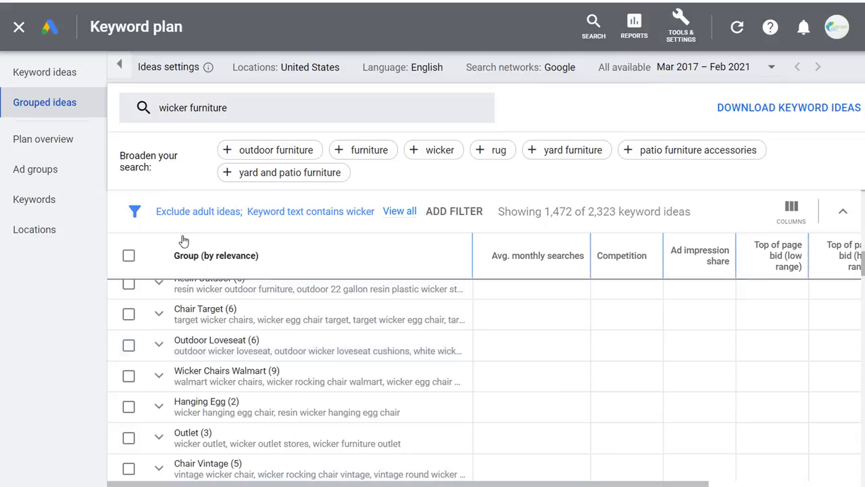
# Return to the ungrouped keyword ideas and collapse the search volume chart.
pyautogui.click(55, 74)
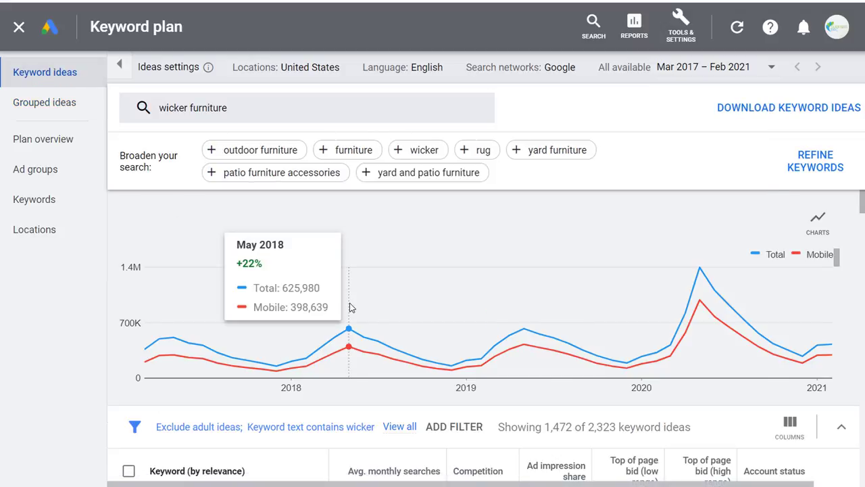
pyautogui.scroll(-2, 412, 289)
pyautogui.click(842, 334)
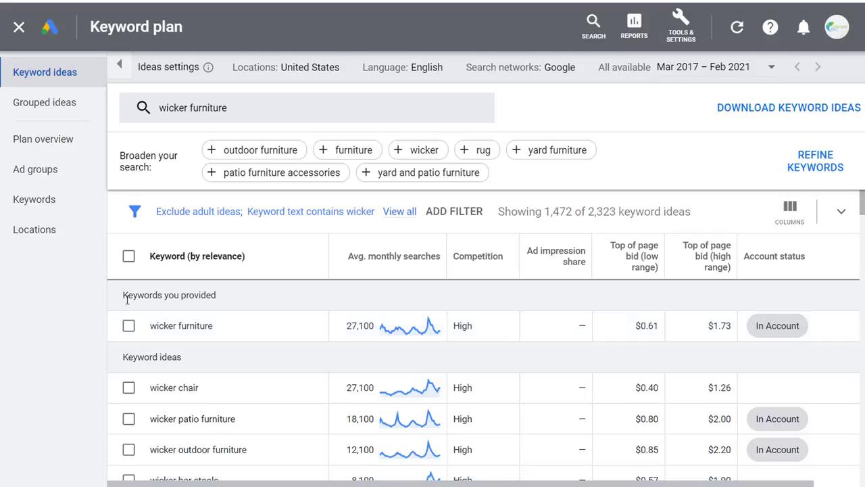
# Select the "wicker furniture" keyword, target the plan, and create a new ad group named "Wicker Furniture" for it.
pyautogui.click(129, 327)
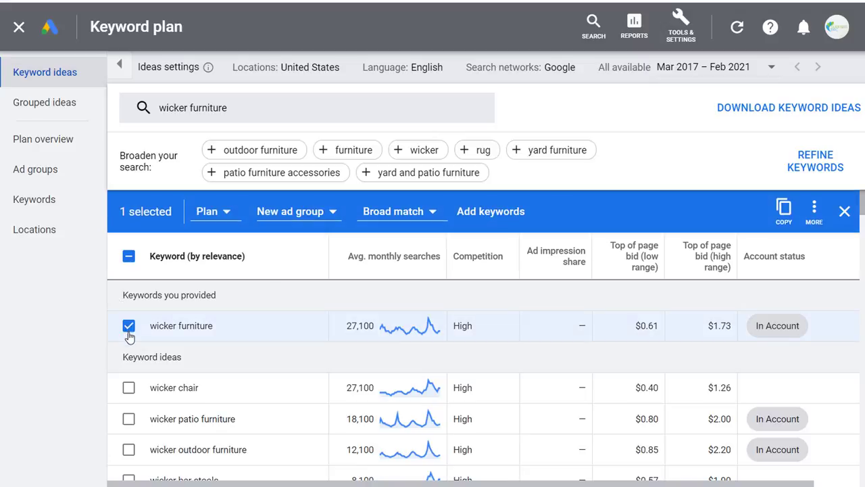
pyautogui.click(213, 211)
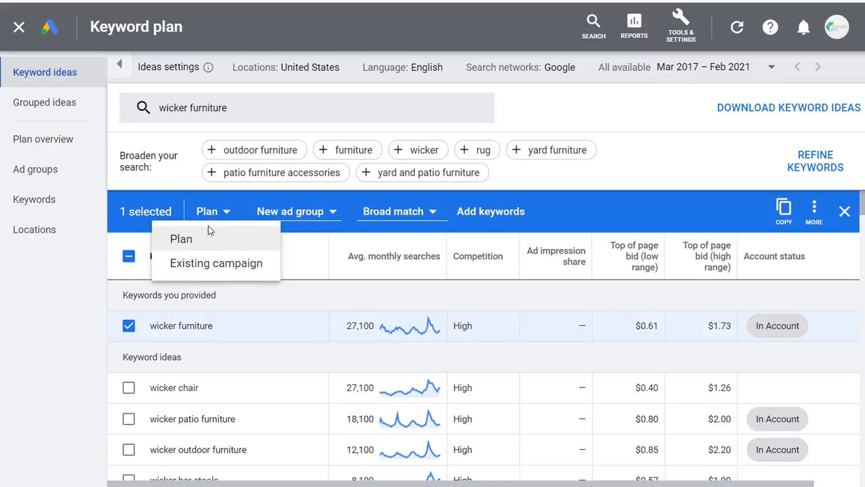
pyautogui.click(203, 247)
pyautogui.click(280, 215)
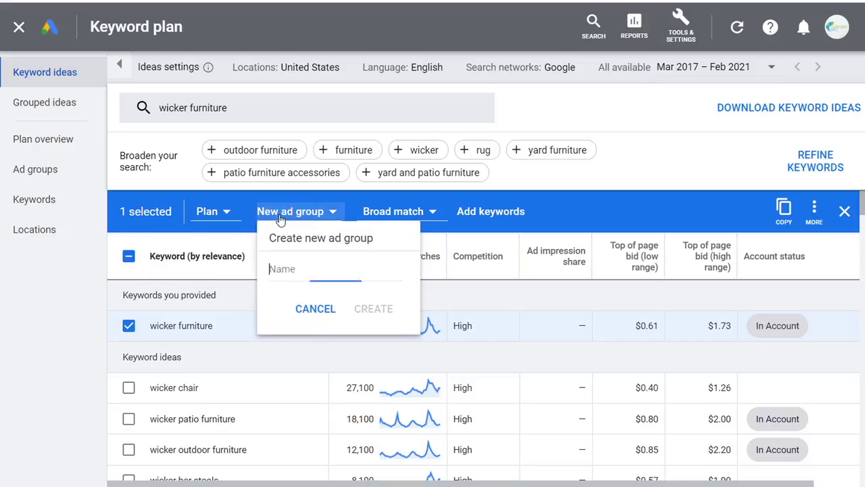
pyautogui.write('Wicker Furniture')
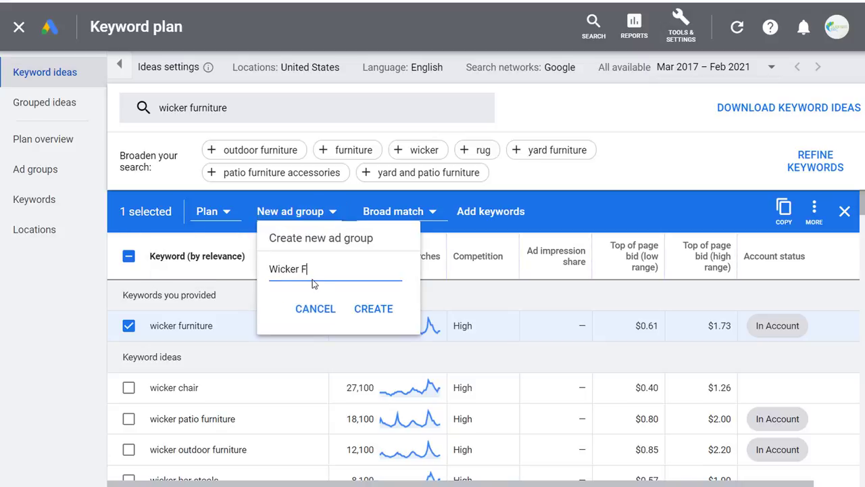
pyautogui.click(372, 309)
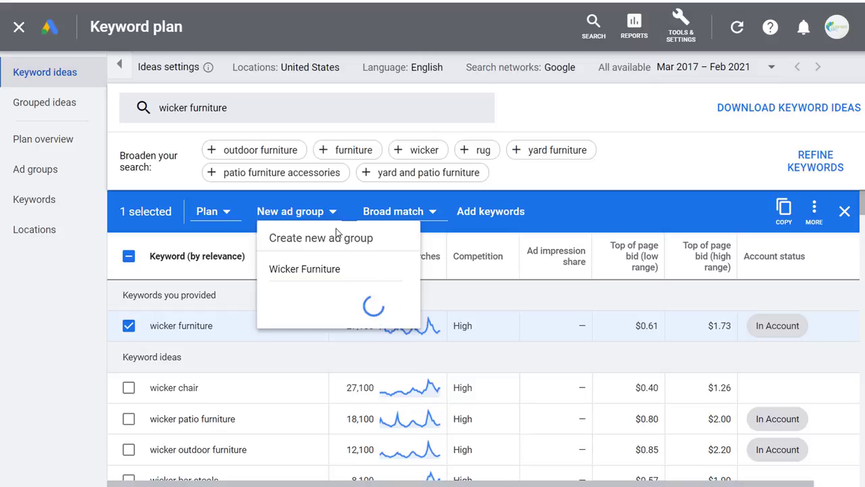
# Set the "wicker furniture" keyword to exact match and add it to the plan's Wicker Furniture ad group.
pyautogui.click(409, 215)
pyautogui.click(417, 288)
pyautogui.click(502, 211)
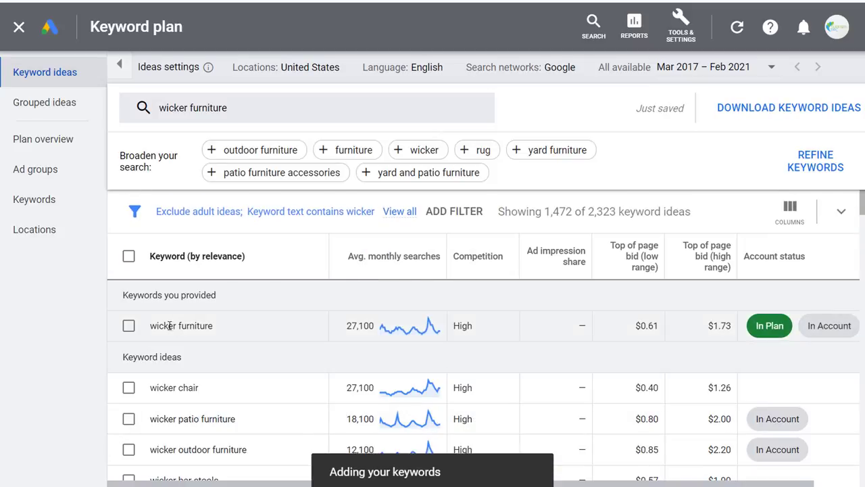
# Select the "wicker chair" keyword idea and create a new ad group named "Wicker Chair" for it.
pyautogui.scroll(-1, 228, 324)
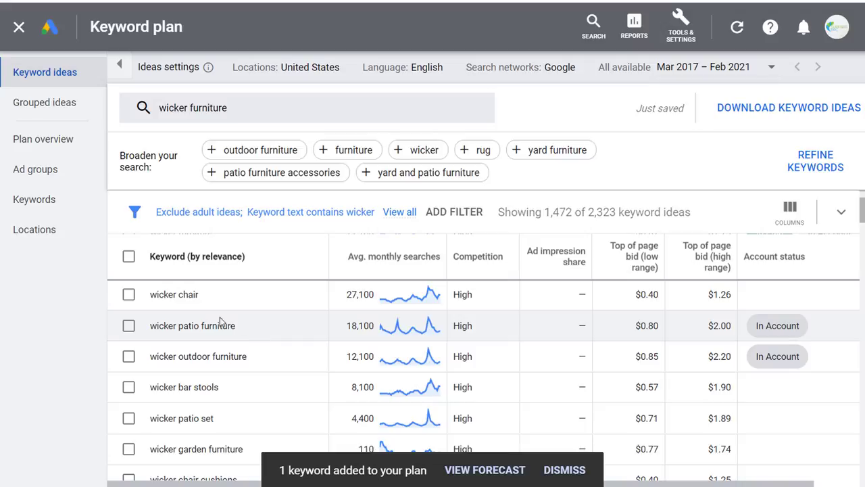
pyautogui.click(128, 294)
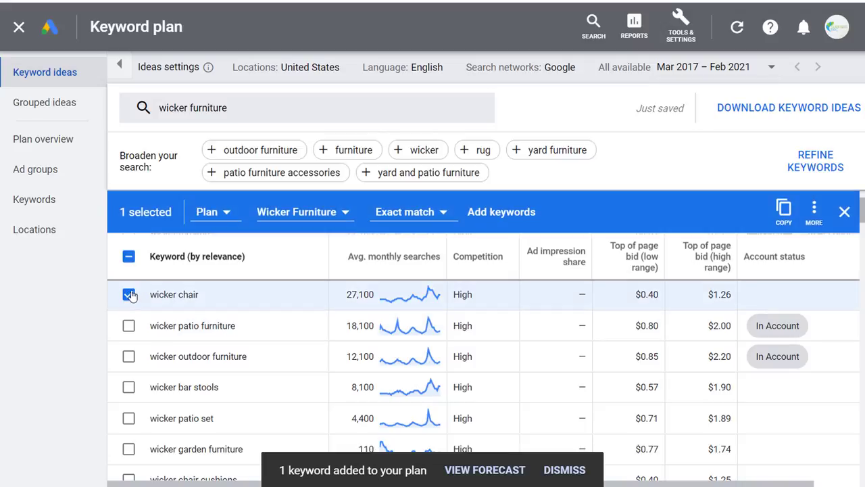
pyautogui.click(292, 211)
pyautogui.click(328, 281)
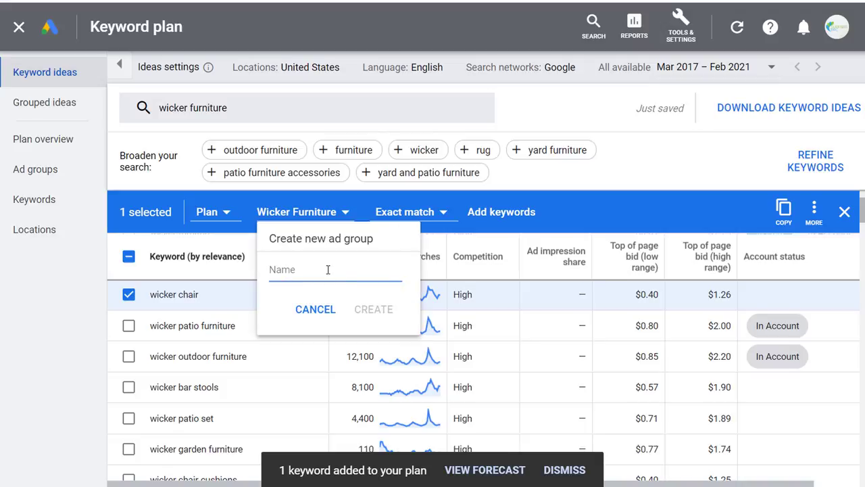
pyautogui.write('Wicker Chair')
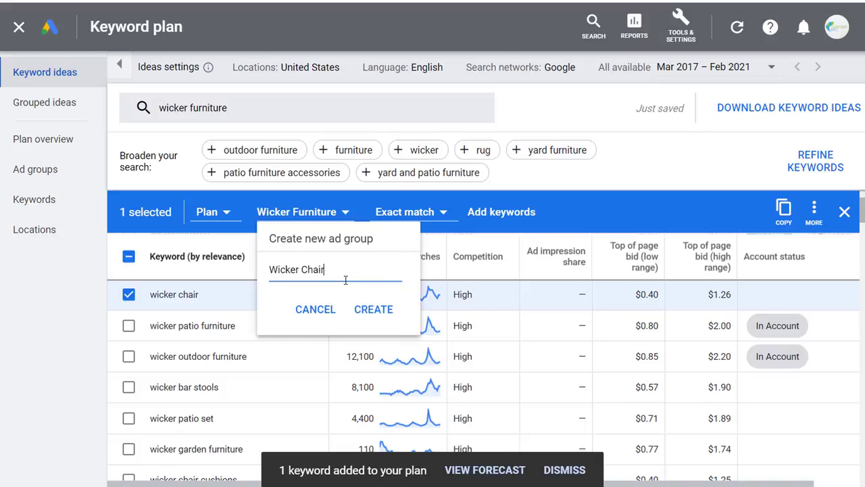
pyautogui.click(384, 311)
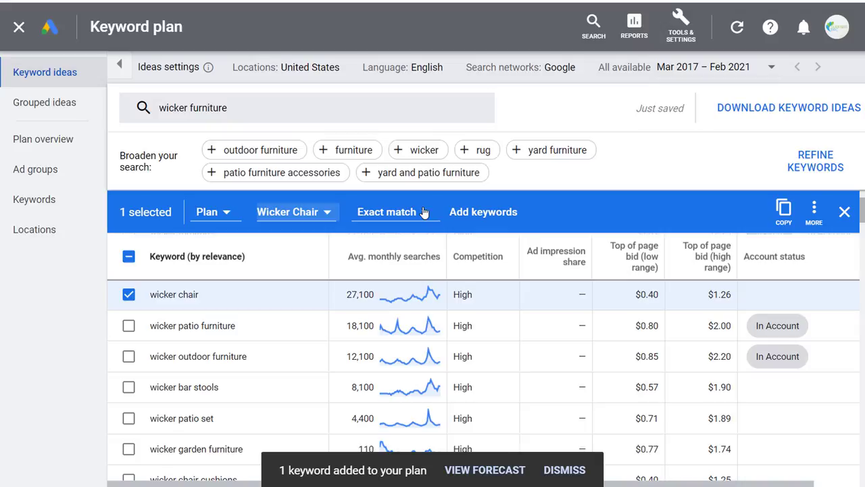
# Change the "wicker chair" keyword's match type to phrase match and add it to the plan.
pyautogui.click(415, 214)
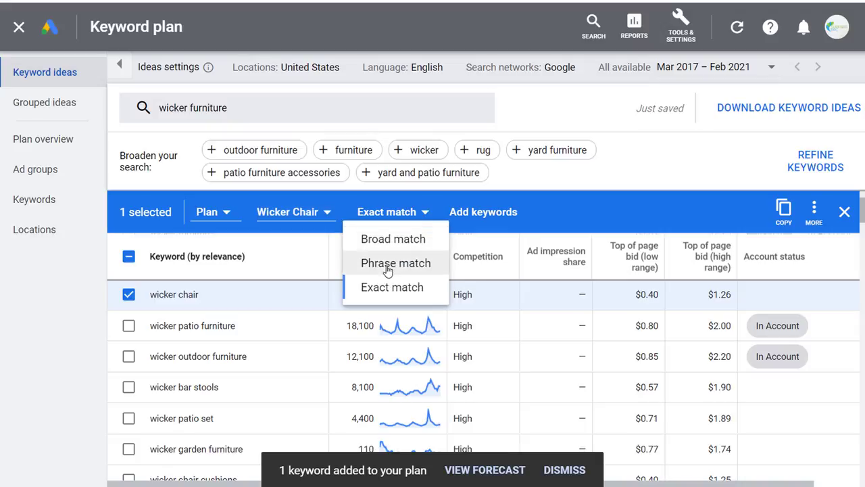
pyautogui.click(388, 270)
pyautogui.click(490, 214)
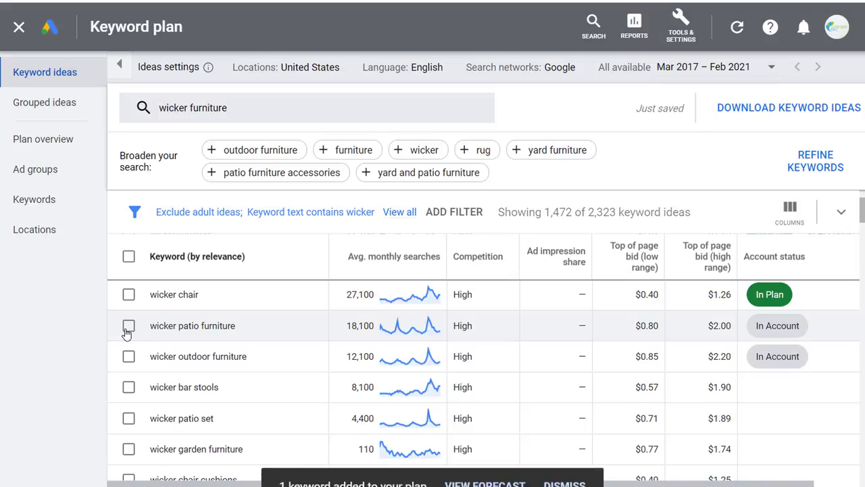
# Add "wicker bar stools" to the plan as phrase match in a new ad group named "Wicker Bar Stools".
pyautogui.scroll(-2, 169, 324)
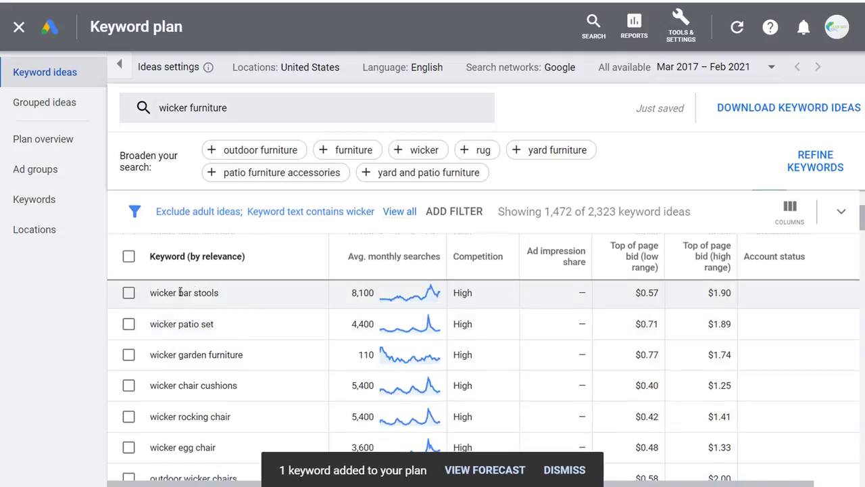
pyautogui.click(128, 292)
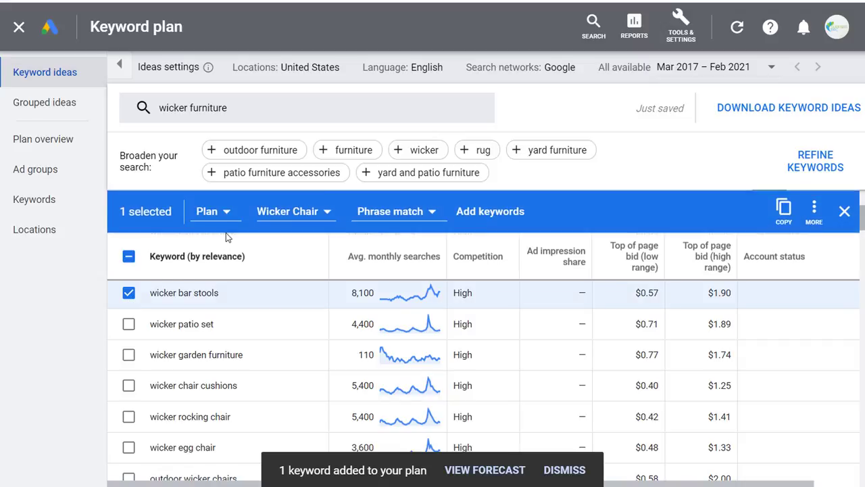
pyautogui.click(280, 212)
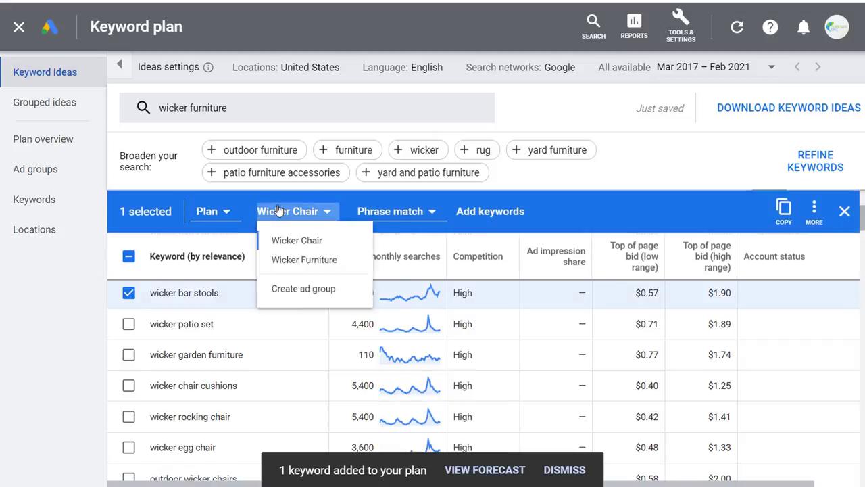
pyautogui.click(321, 306)
pyautogui.write('Wicker Bar Stools')
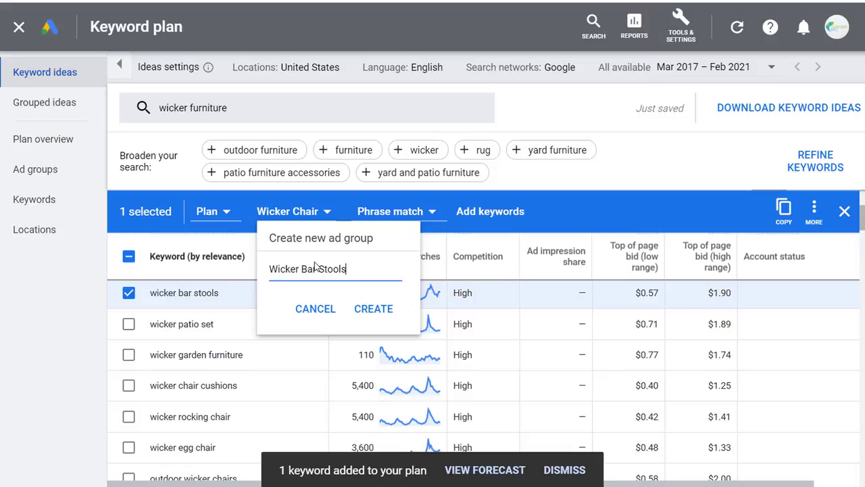
pyautogui.click(363, 309)
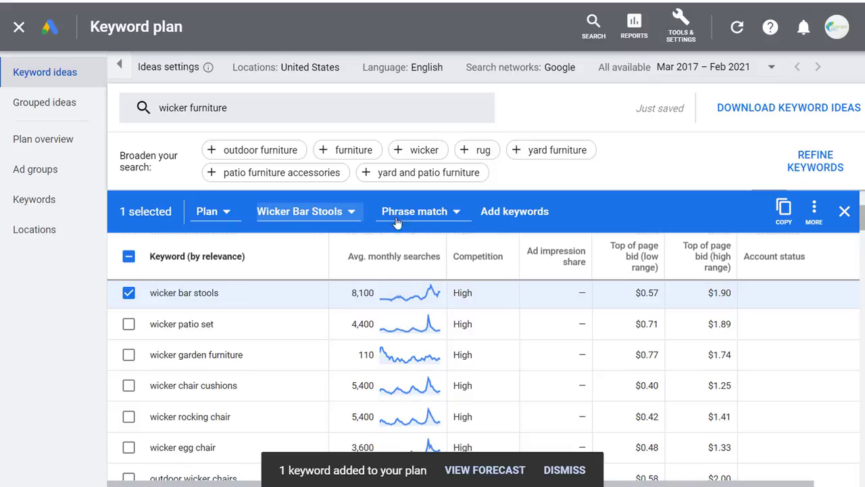
pyautogui.click(520, 213)
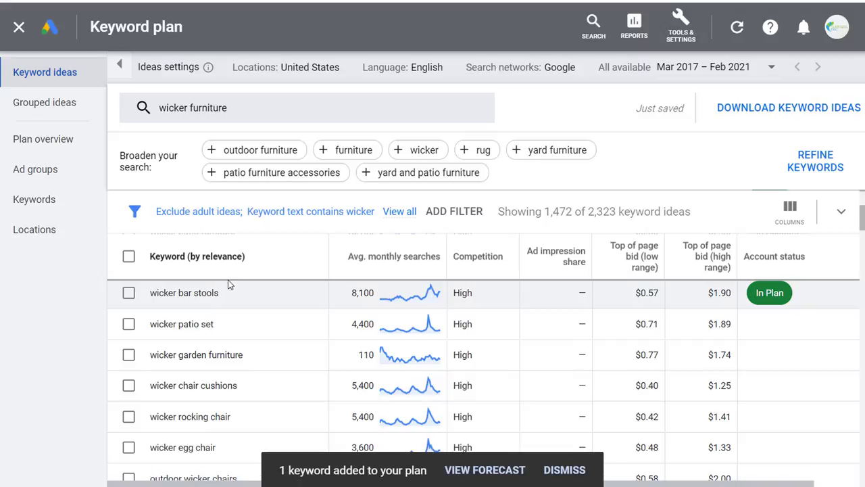
# Change the keyword text filter so the ideas must contain "bar stools".
pyautogui.click(313, 214)
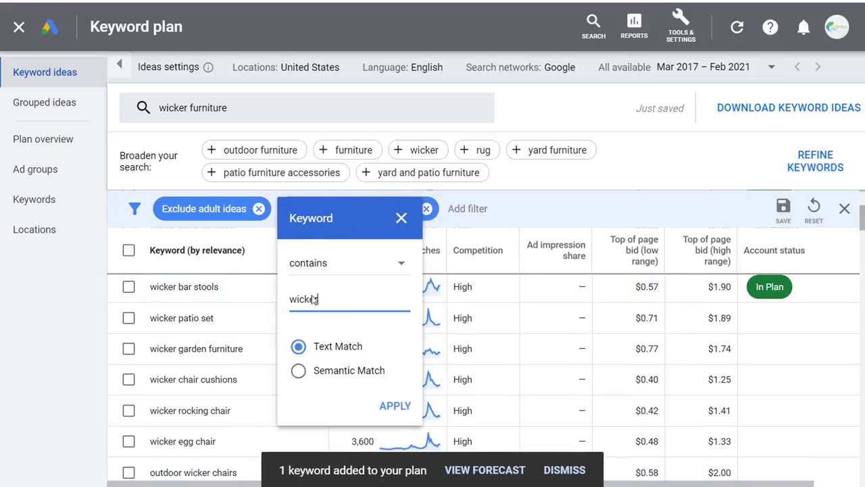
pyautogui.doubleClick(331, 295)
pyautogui.write('bar stools')
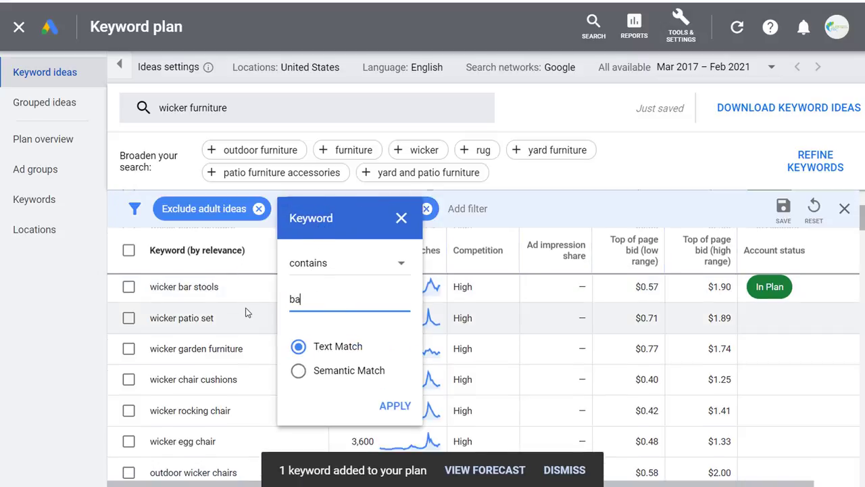
pyautogui.click(395, 408)
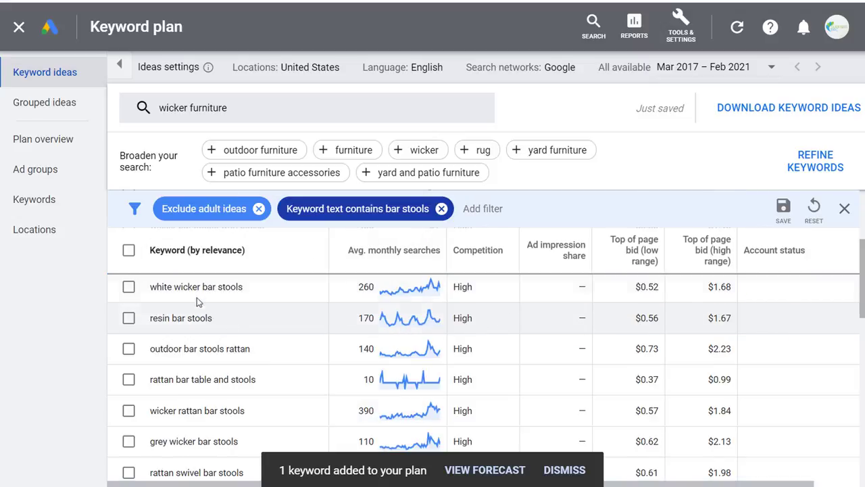
# Add the white wicker, resin, outdoor rattan, wicker rattan, grey wicker, rattan swivel and wicker swivel bar stool keywords to the Wicker Bar Stools ad group.
pyautogui.click(129, 288)
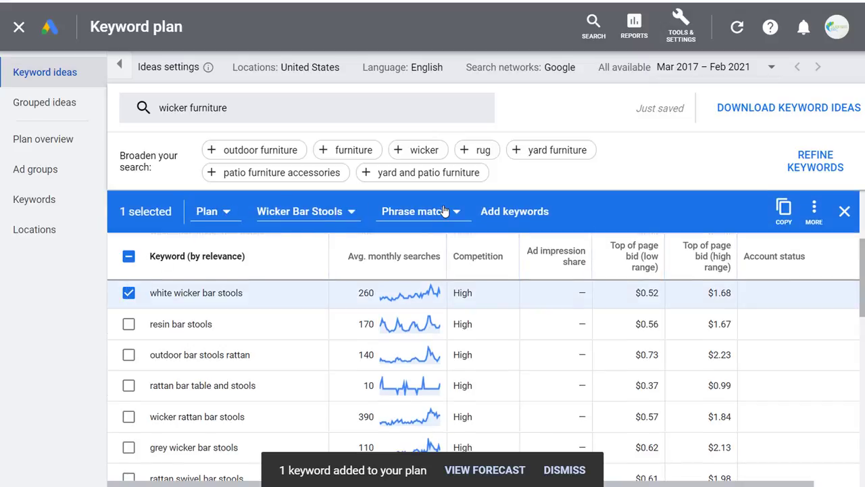
pyautogui.click(488, 212)
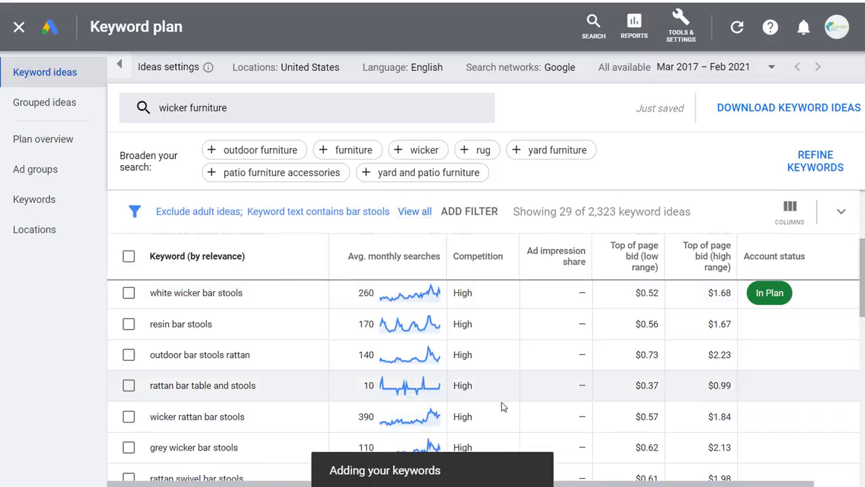
pyautogui.click(128, 325)
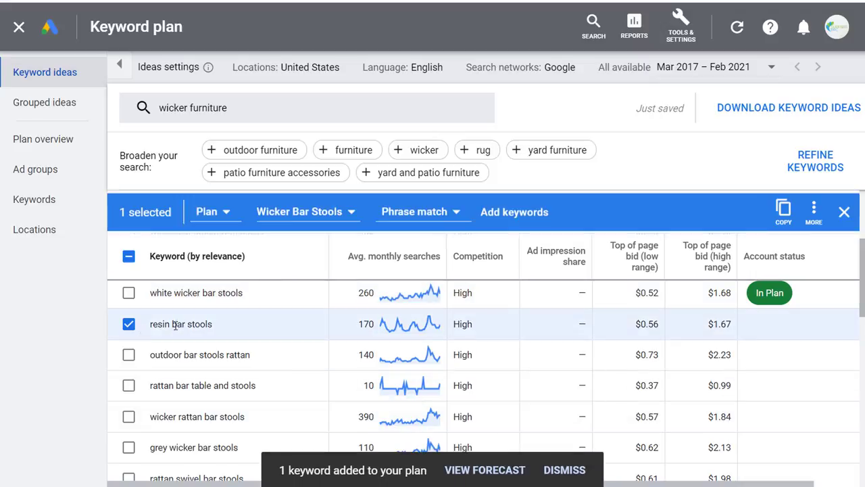
pyautogui.click(129, 357)
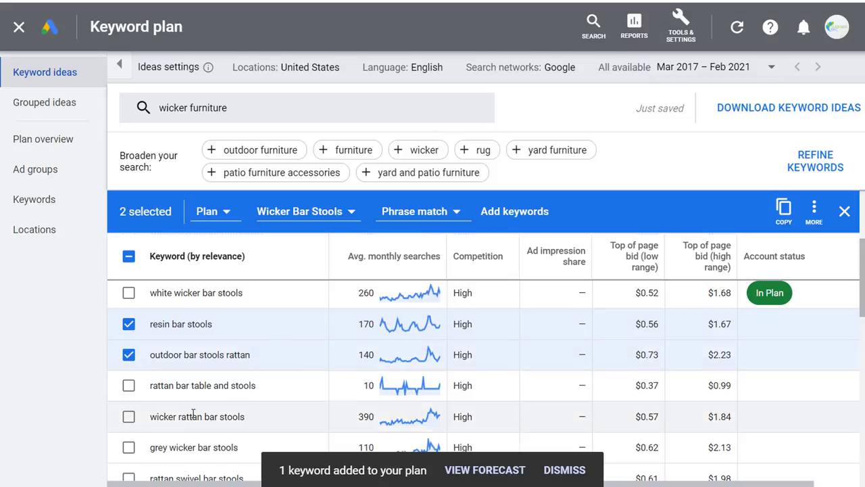
pyautogui.click(129, 417)
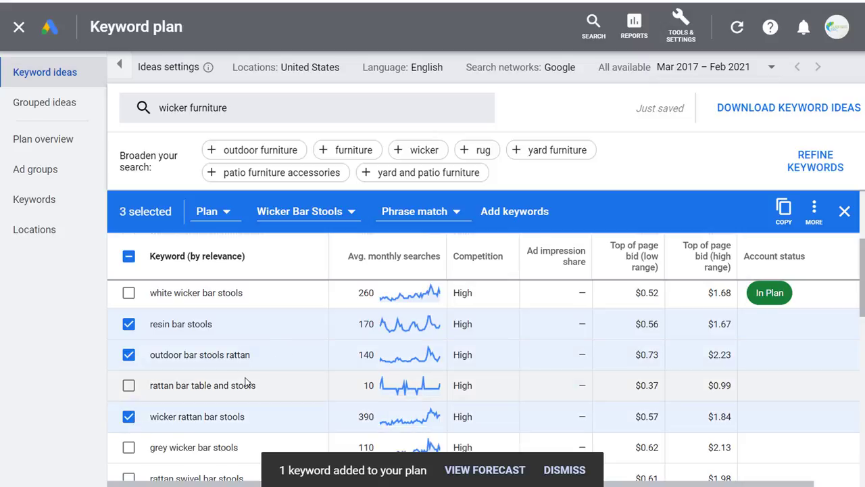
pyautogui.scroll(-2, 247, 377)
pyautogui.click(129, 386)
pyautogui.click(128, 353)
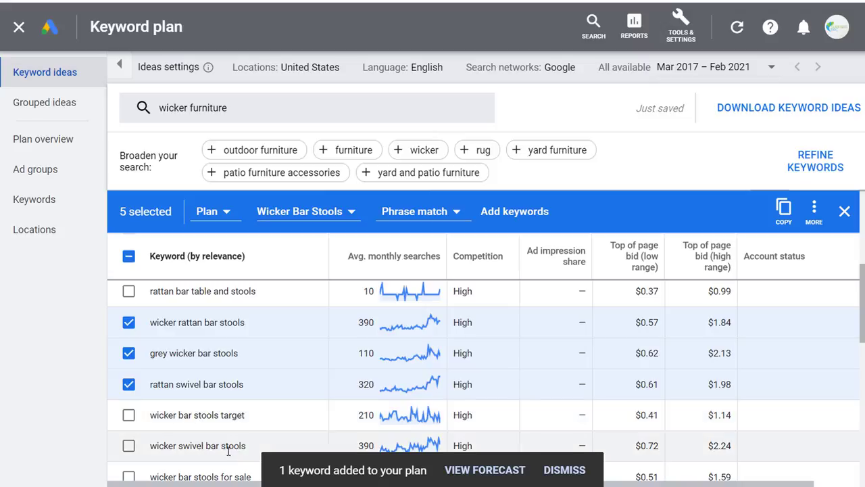
pyautogui.click(129, 447)
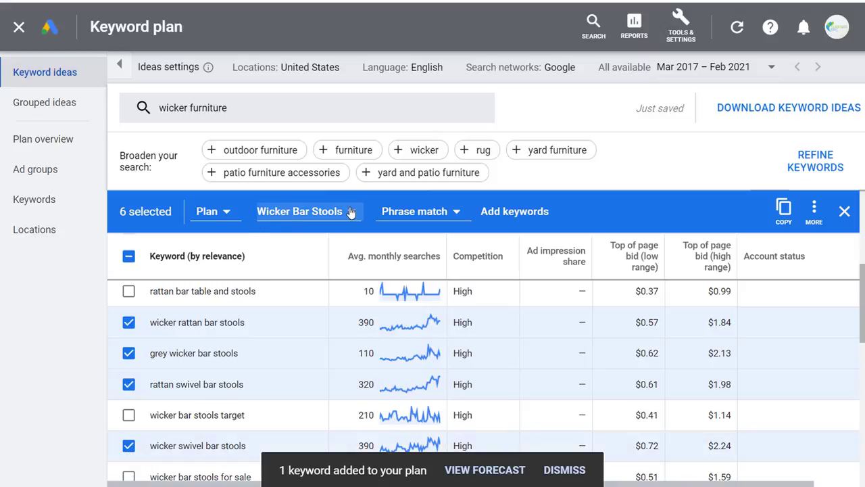
pyautogui.click(492, 211)
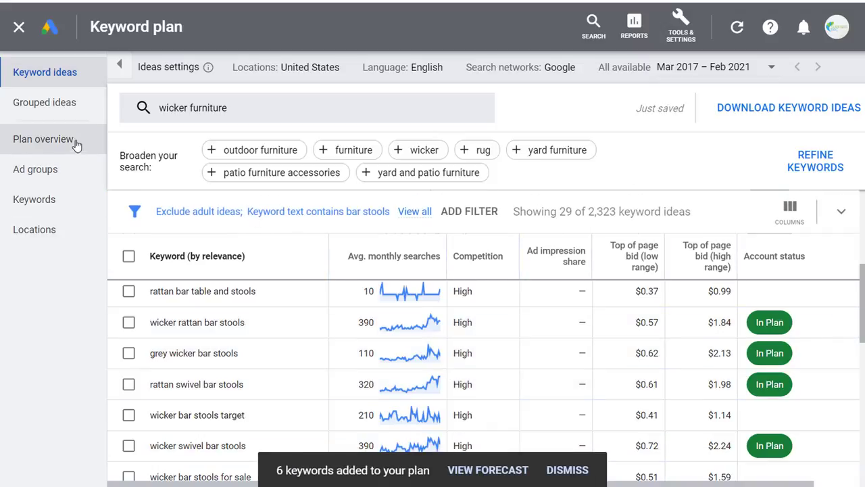
# Check the ad group forecasts, and list the plan's keyword forecasts sorted by descending ad group with a wider Keyword column.
pyautogui.click(60, 173)
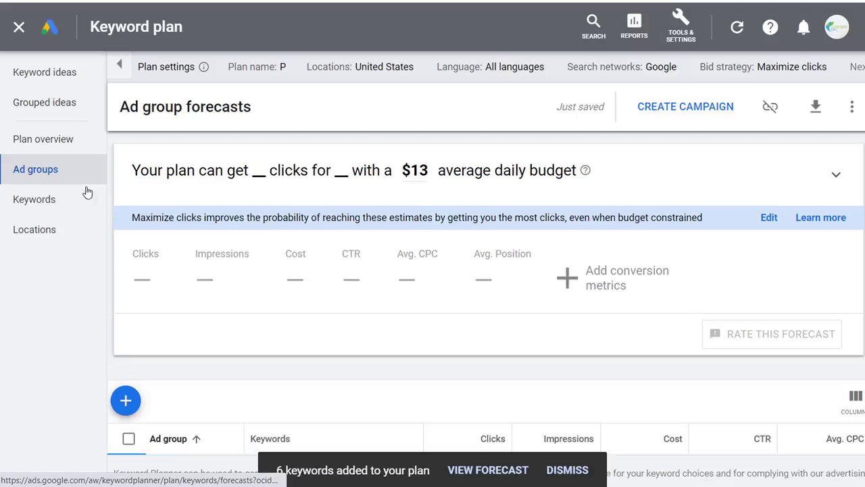
pyautogui.scroll(-2, 436, 335)
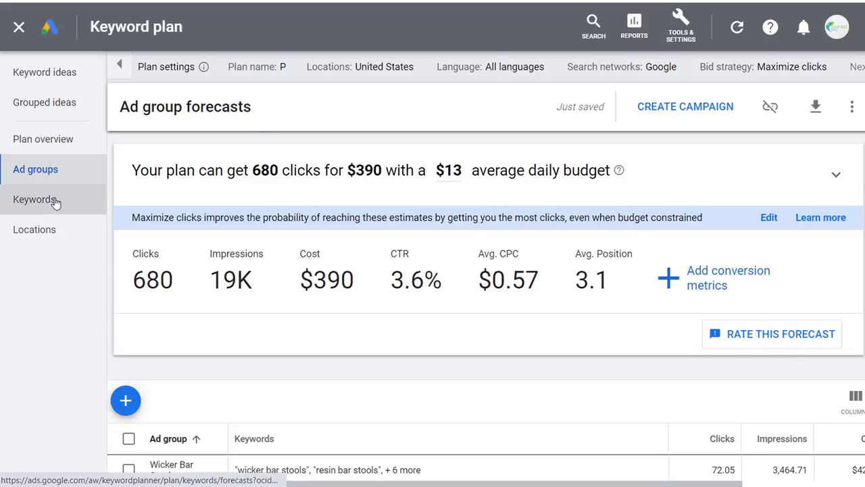
pyautogui.click(55, 200)
pyautogui.scroll(-3, 359, 303)
pyautogui.click(313, 250)
pyautogui.scroll(-1, 334, 309)
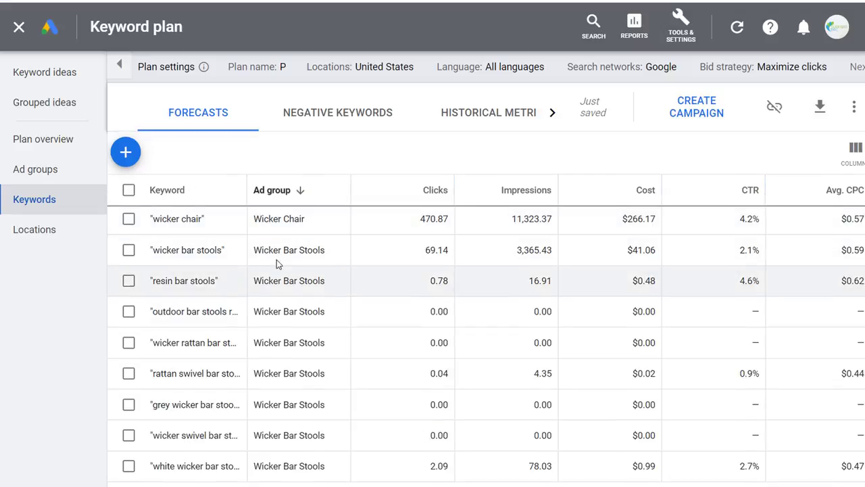
pyautogui.moveTo(248, 192); pyautogui.dragTo(359, 196)
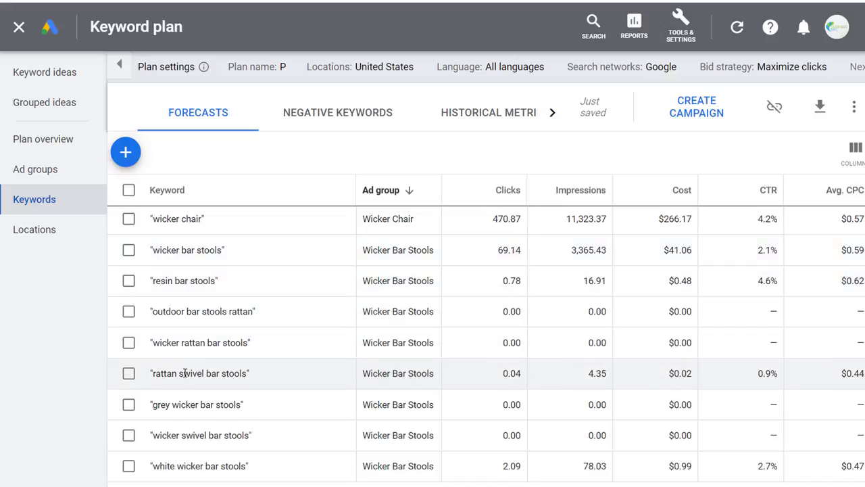
# Compare the swivel keywords with the general bar stool terms, selecting "rattan swivel bar stools" and "wicker swivel bar stools".
pyautogui.moveTo(179, 373); pyautogui.dragTo(232, 373)
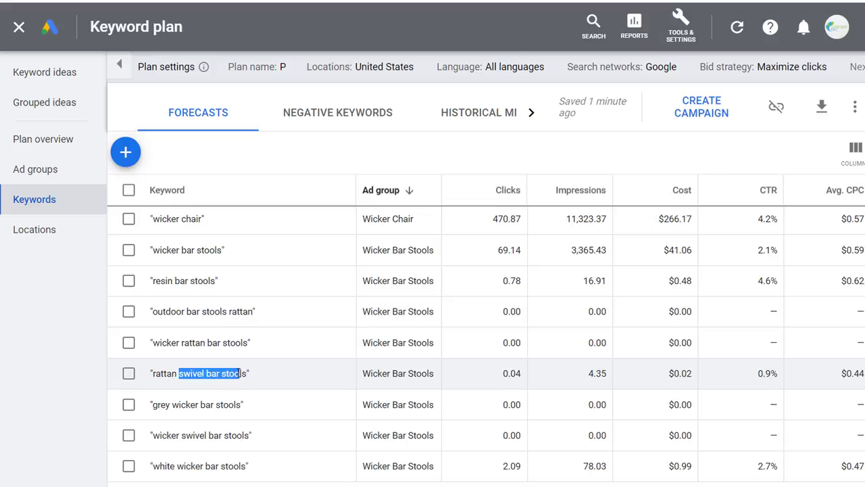
pyautogui.click(194, 404)
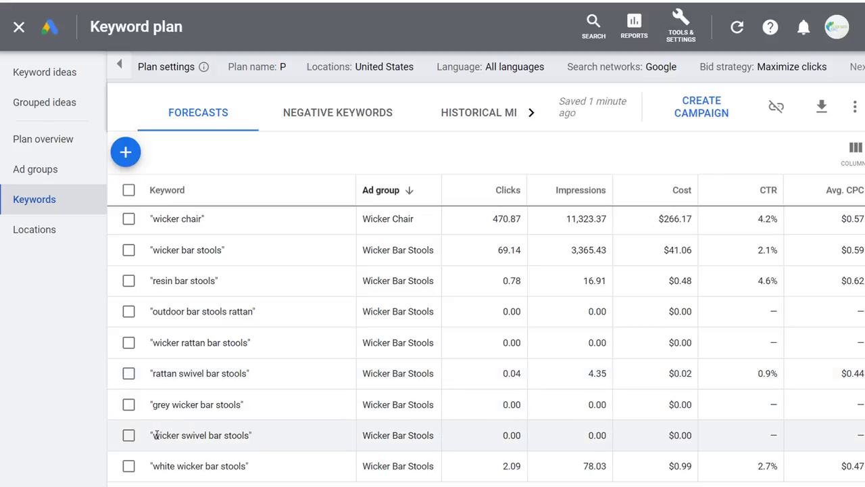
pyautogui.moveTo(154, 434); pyautogui.dragTo(236, 434)
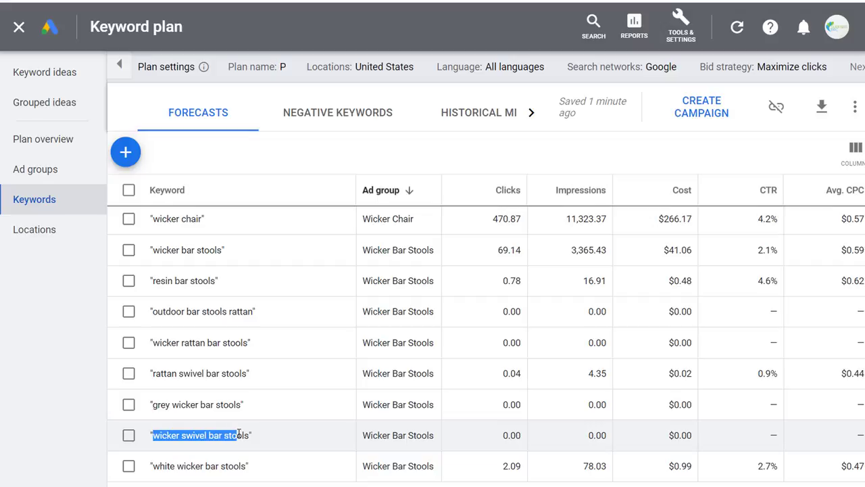
pyautogui.moveTo(154, 377); pyautogui.dragTo(242, 377)
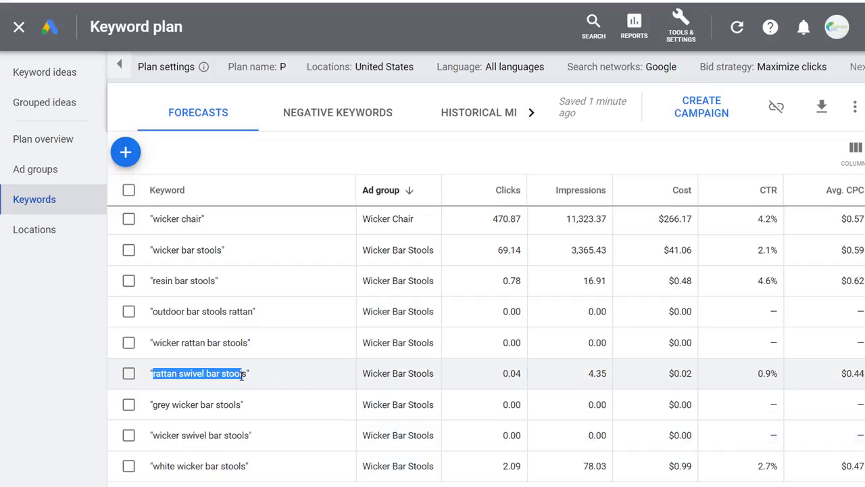
pyautogui.click(127, 376)
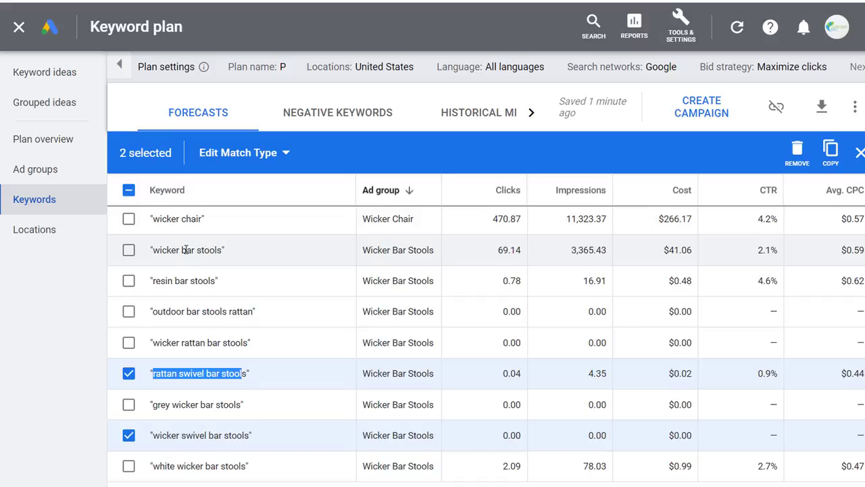
pyautogui.moveTo(150, 250); pyautogui.dragTo(231, 252)
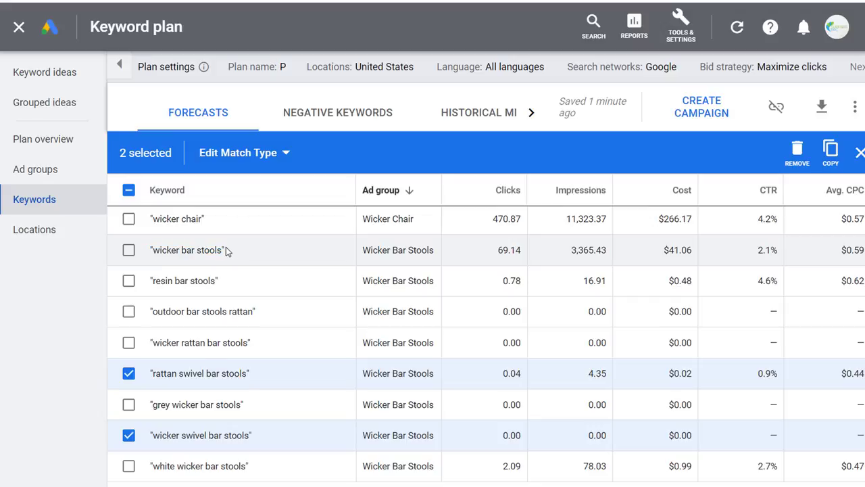
# Examine the "grey wicker bar stools" keyword against the other bar stool keywords, and clear the keyword selection.
pyautogui.moveTo(144, 407); pyautogui.dragTo(280, 407)
pyautogui.click(276, 407)
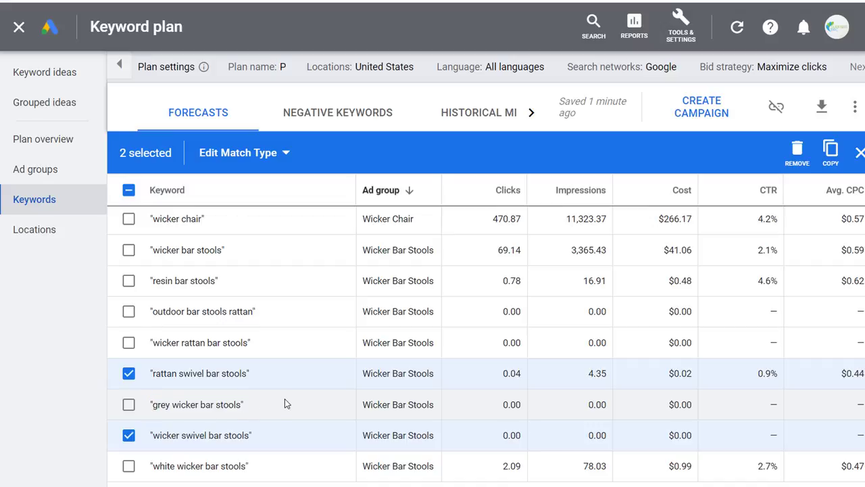
pyautogui.moveTo(268, 404); pyautogui.dragTo(151, 405)
pyautogui.click(154, 405)
pyautogui.moveTo(155, 404); pyautogui.dragTo(242, 405)
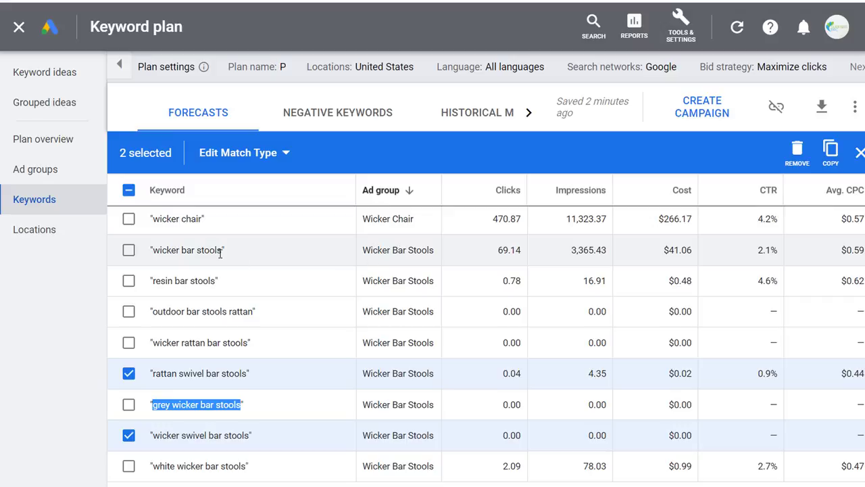
pyautogui.click(128, 190)
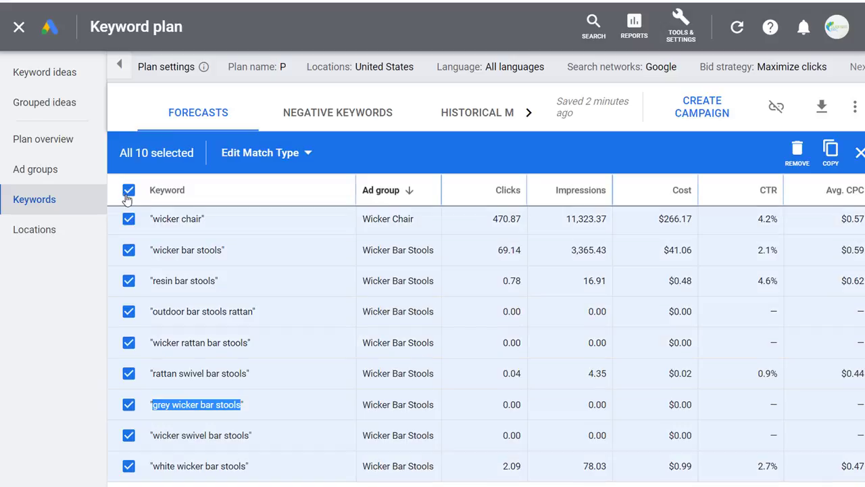
pyautogui.click(128, 190)
# Return to the keyword ideas and remove the "bar stools" keyword text filter.
pyautogui.click(67, 72)
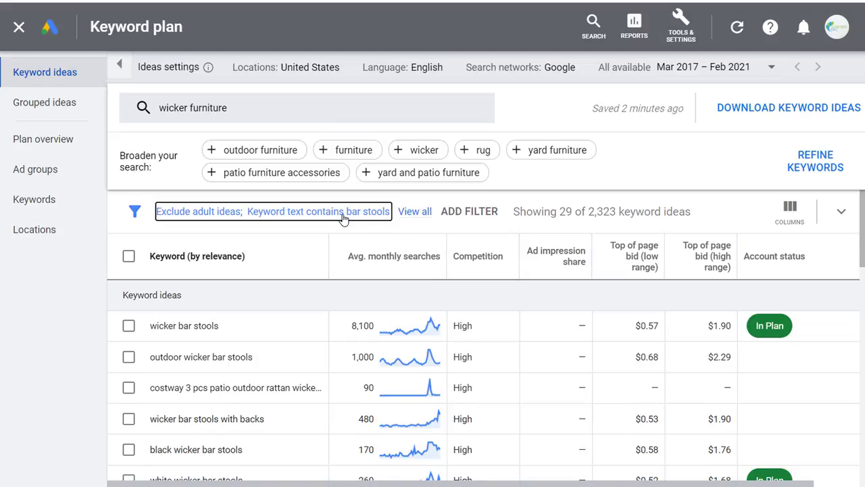
pyautogui.click(343, 217)
pyautogui.click(400, 223)
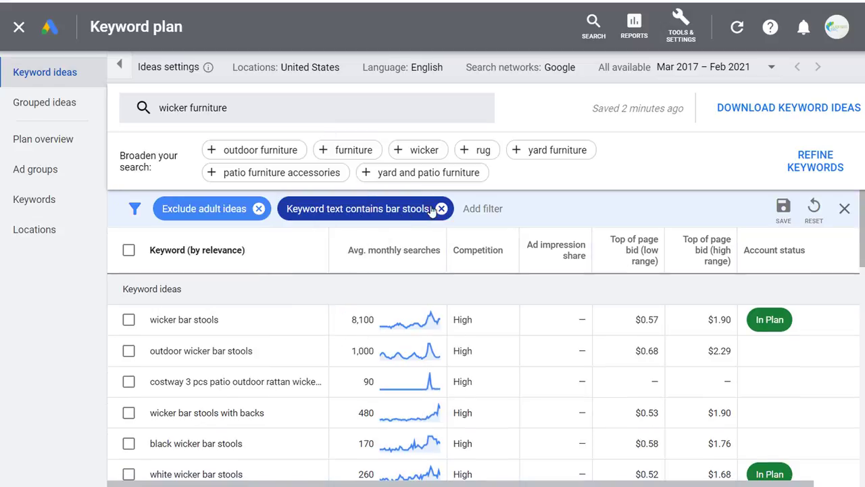
pyautogui.click(440, 208)
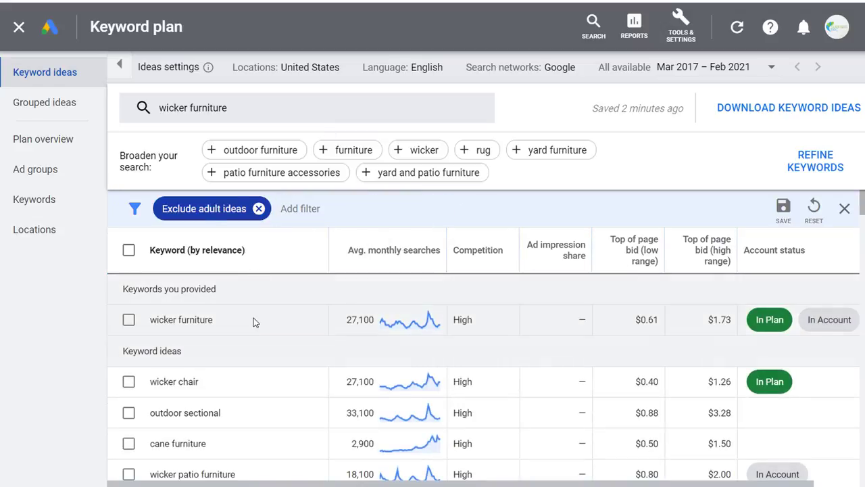
# Add the "wicker egg chair" keyword as phrase match to a new ad group named Wicker Egg Chairs.
pyautogui.scroll(-3, 266, 380)
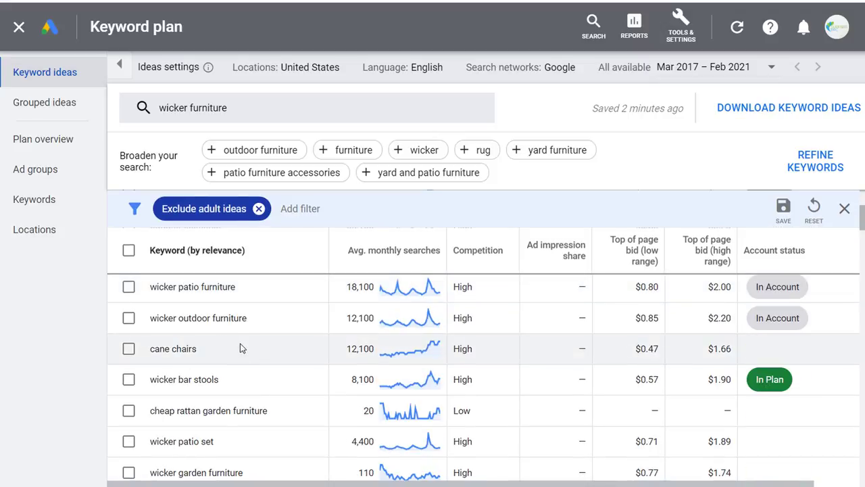
pyautogui.scroll(-2, 228, 349)
pyautogui.scroll(-2, 240, 392)
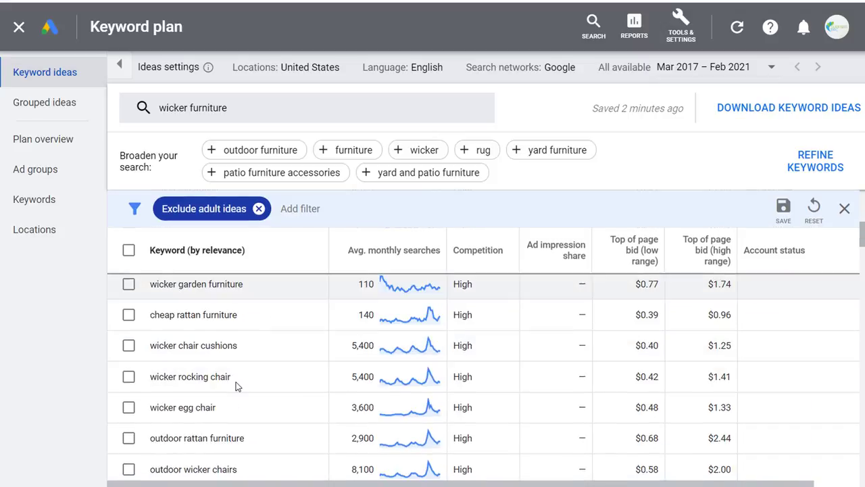
pyautogui.click(128, 408)
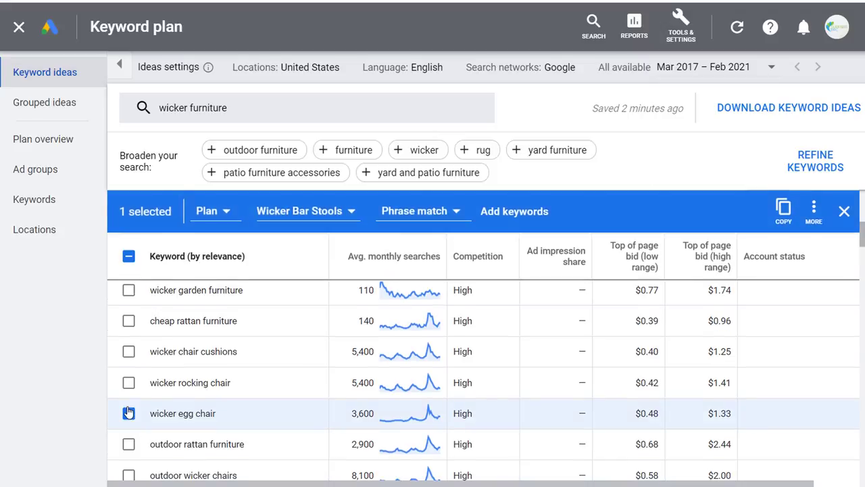
pyautogui.click(289, 210)
pyautogui.click(299, 328)
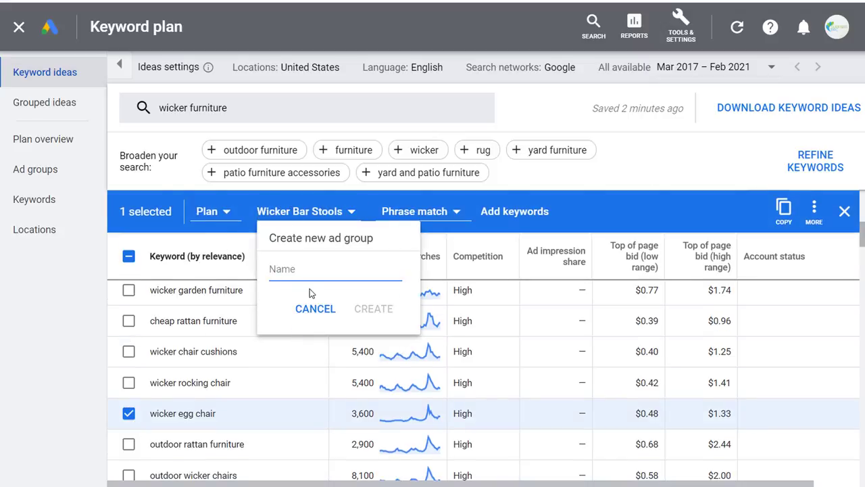
pyautogui.write('Wicker Egg Chasirs')
pyautogui.click(380, 311)
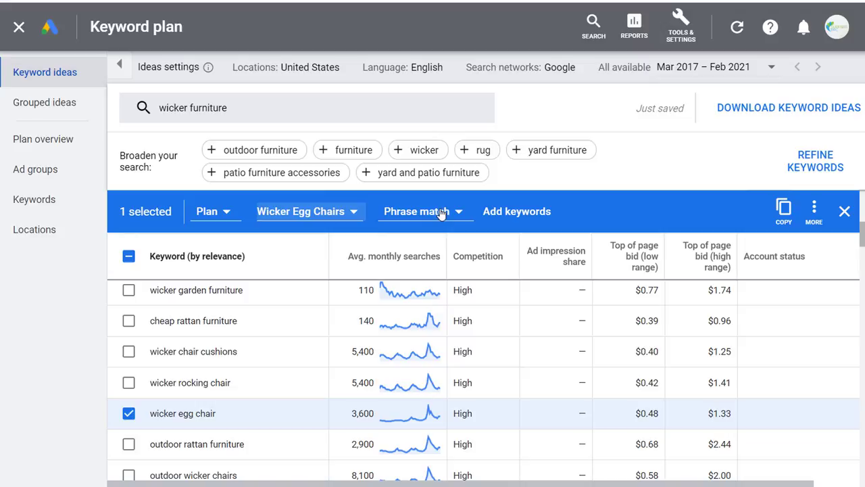
pyautogui.click(488, 211)
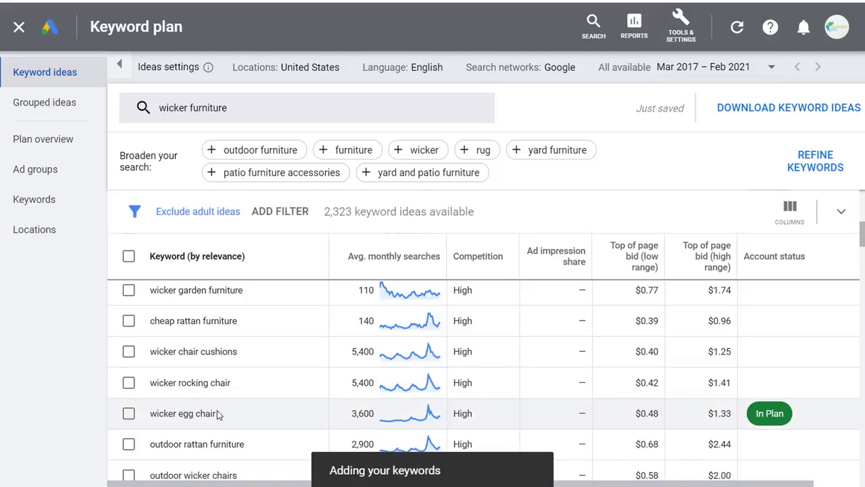
# Add the "wicker rocking chair" keyword as phrase match to a new ad group named Wicker Rocking Chairs.
pyautogui.click(128, 382)
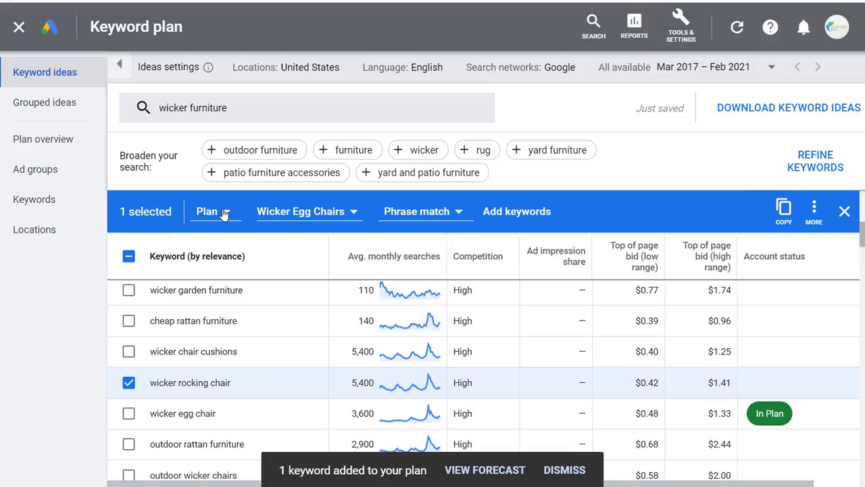
pyautogui.click(294, 212)
pyautogui.click(315, 354)
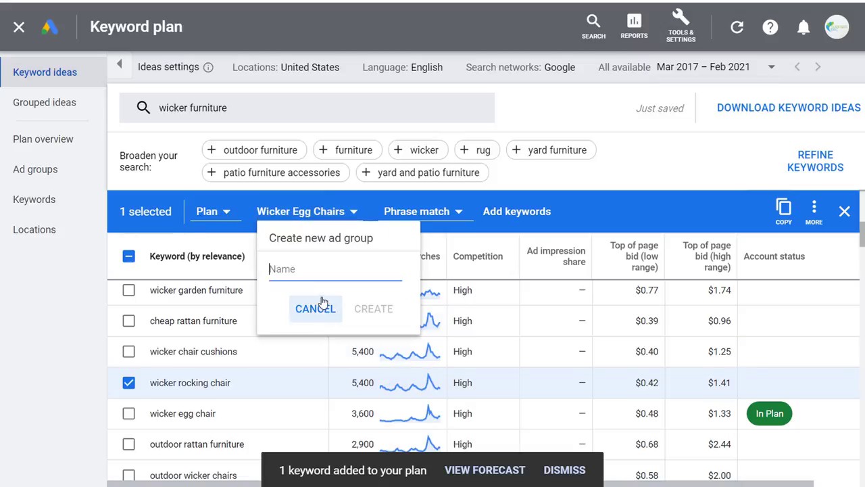
pyautogui.write('Wicker Rocking Chairs')
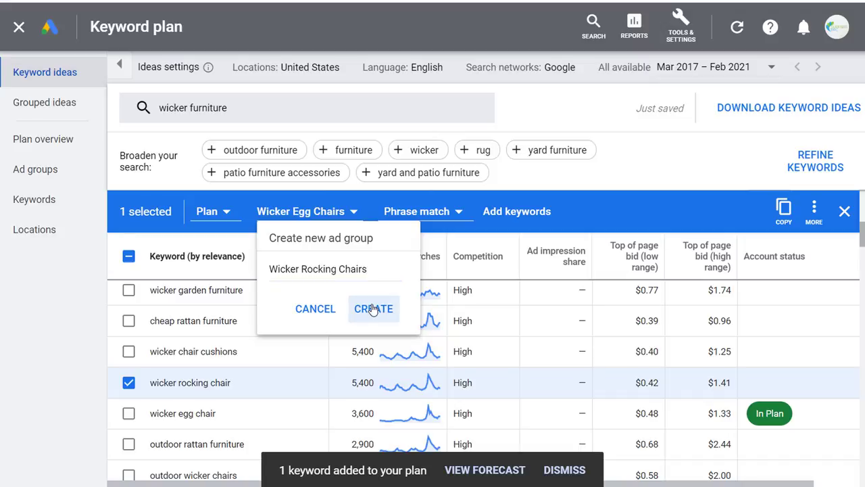
pyautogui.click(373, 310)
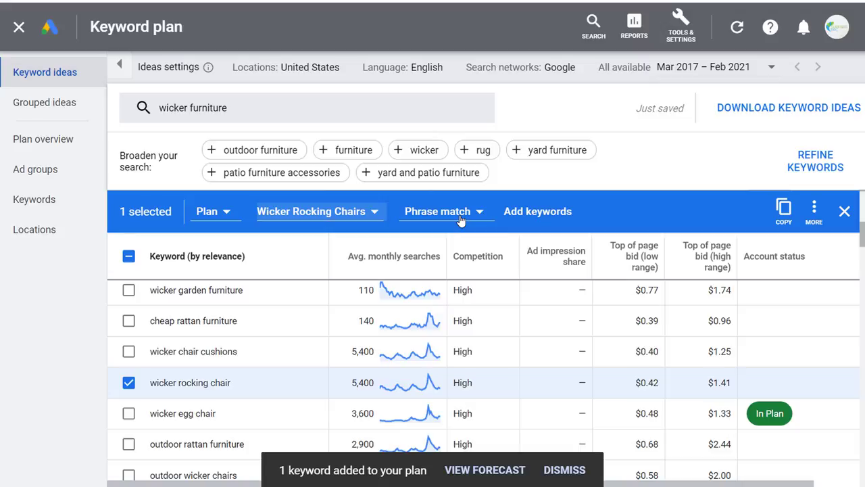
pyautogui.click(538, 211)
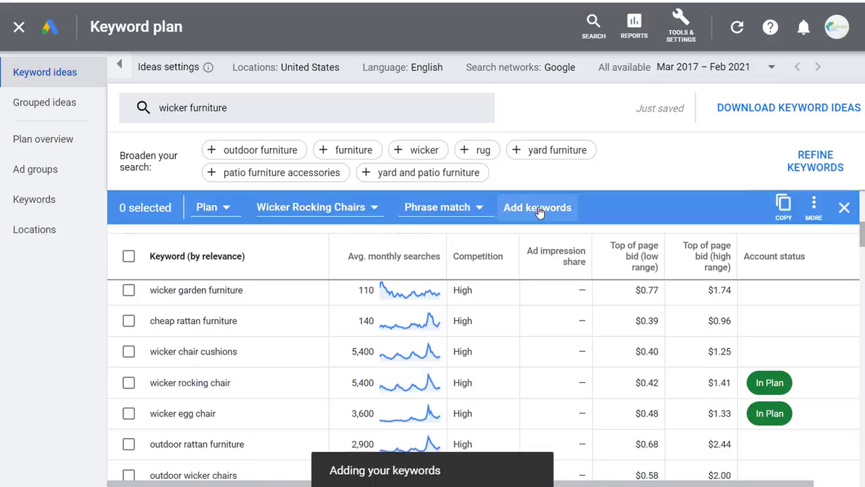
# Rename the keyword plan as "Wicker Guide campaign" from the plan overview.
pyautogui.click(40, 139)
pyautogui.click(293, 66)
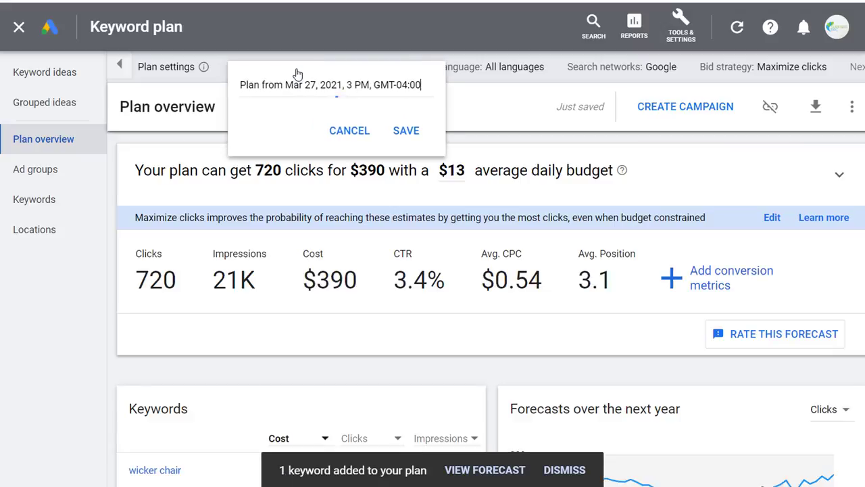
pyautogui.tripleClick(331, 82)
pyautogui.write('Wicker Guide campaign')
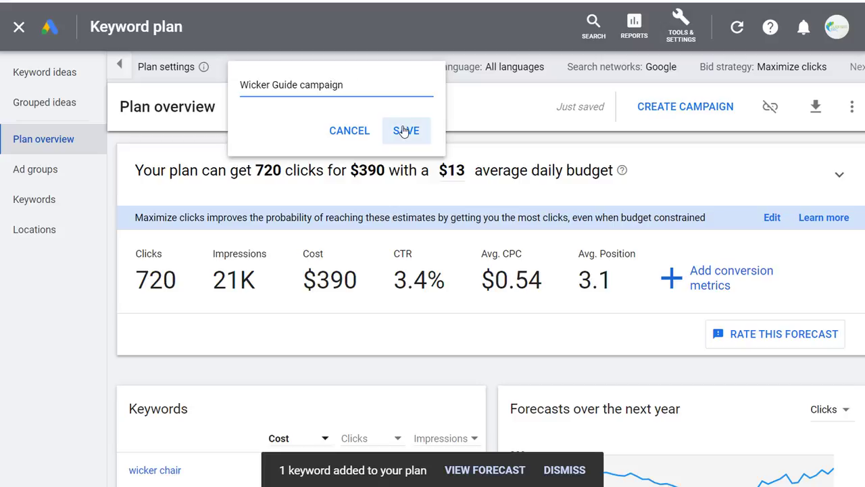
pyautogui.click(405, 131)
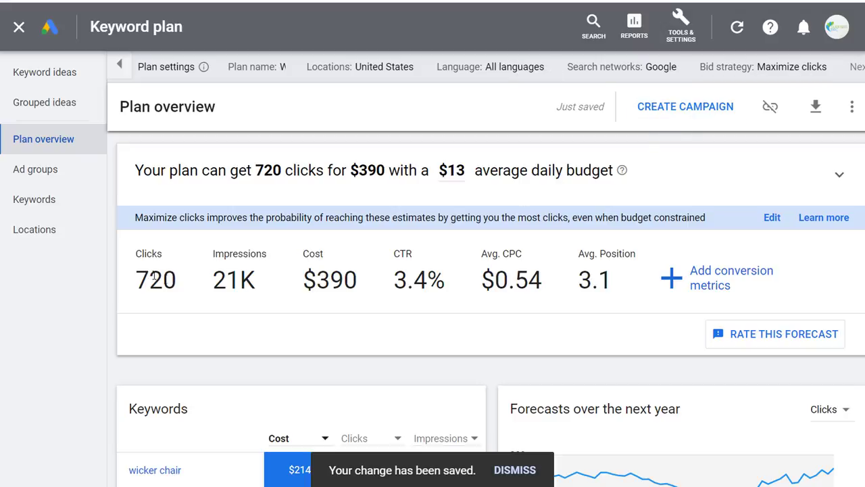
# Review the plan's overall click and budget forecast and the forecasts of its ad groups.
pyautogui.moveTo(135, 170); pyautogui.dragTo(631, 167)
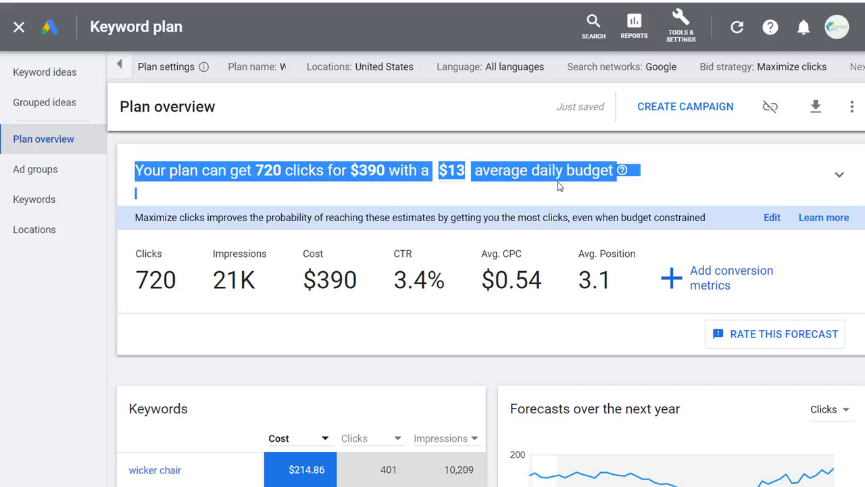
pyautogui.click(587, 167)
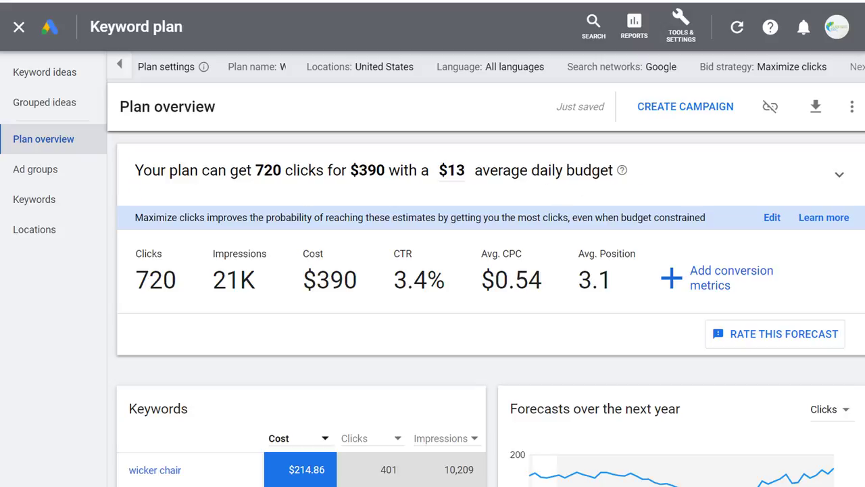
pyautogui.click(54, 168)
pyautogui.scroll(-3, 466, 301)
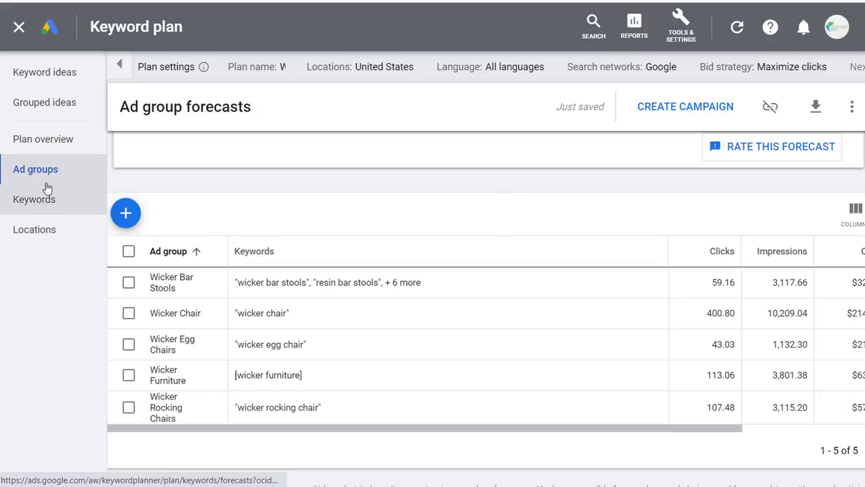
pyautogui.click(48, 138)
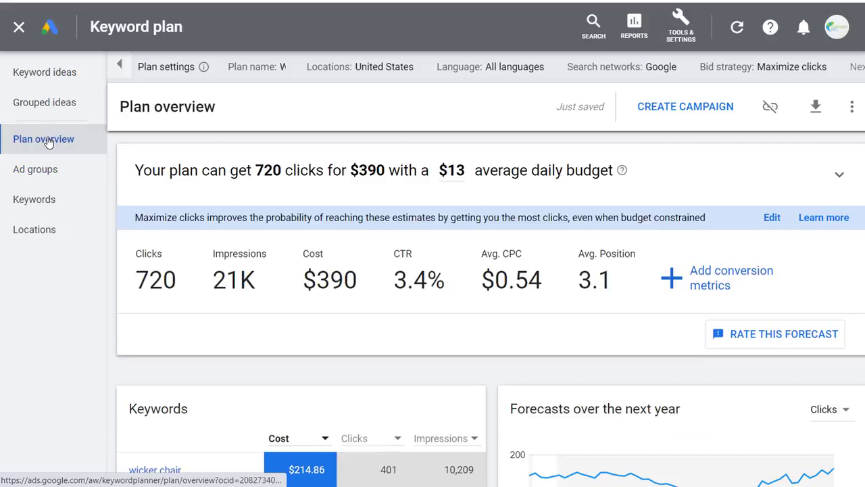
# Create a campaign named "Wicker Guide campaign" from the plan, using the suggested average daily budget.
pyautogui.click(701, 119)
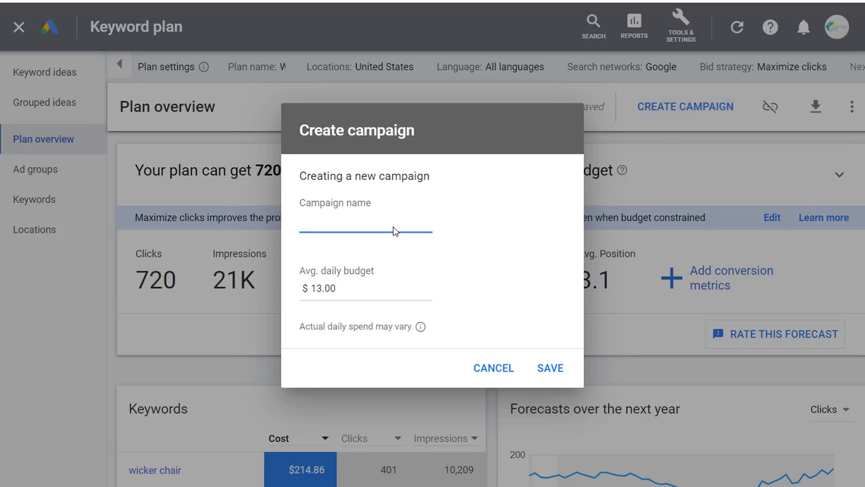
pyautogui.write('Wicker Guide campaign')
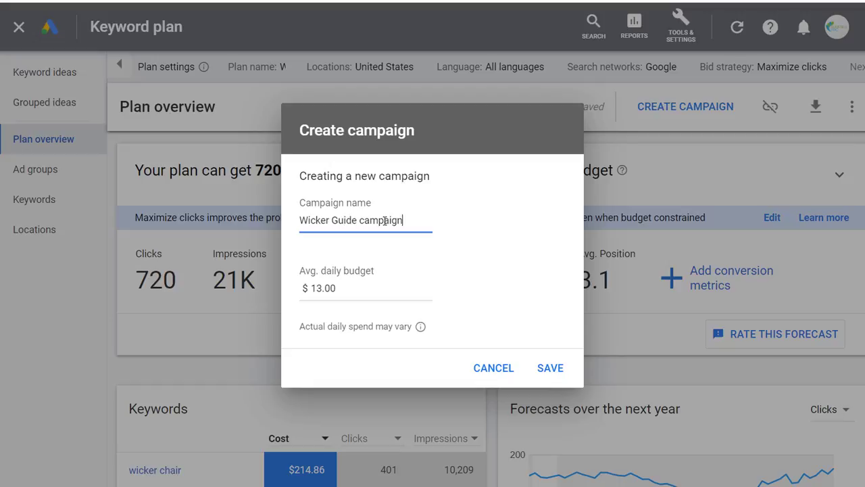
pyautogui.click(553, 370)
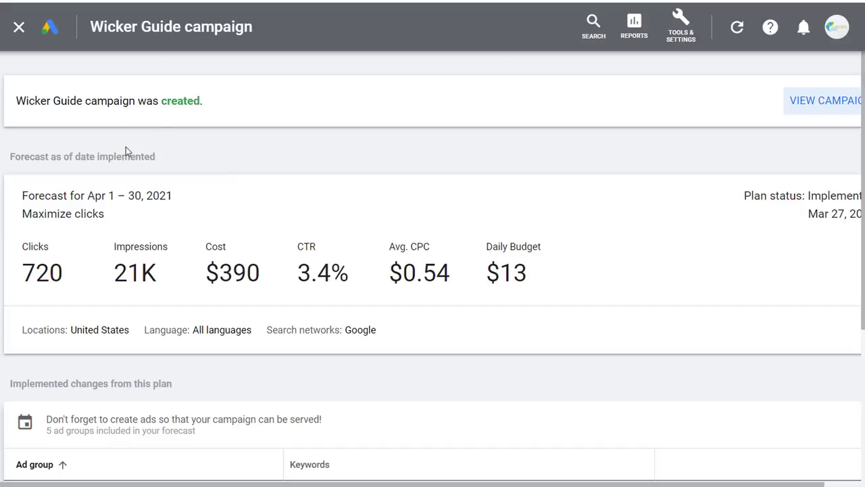
# Review the created campaign's forecast and the ad groups and keywords implemented from the plan.
pyautogui.moveTo(24, 158); pyautogui.dragTo(171, 162)
pyautogui.click(216, 166)
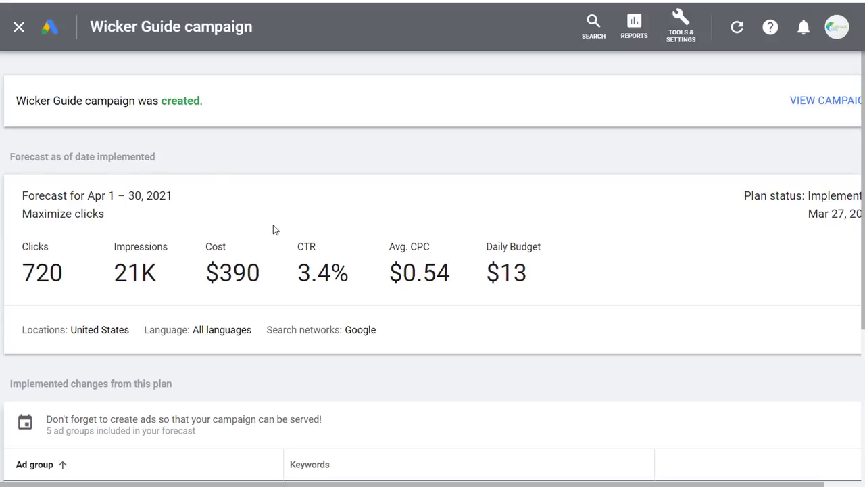
pyautogui.scroll(-4, 496, 244)
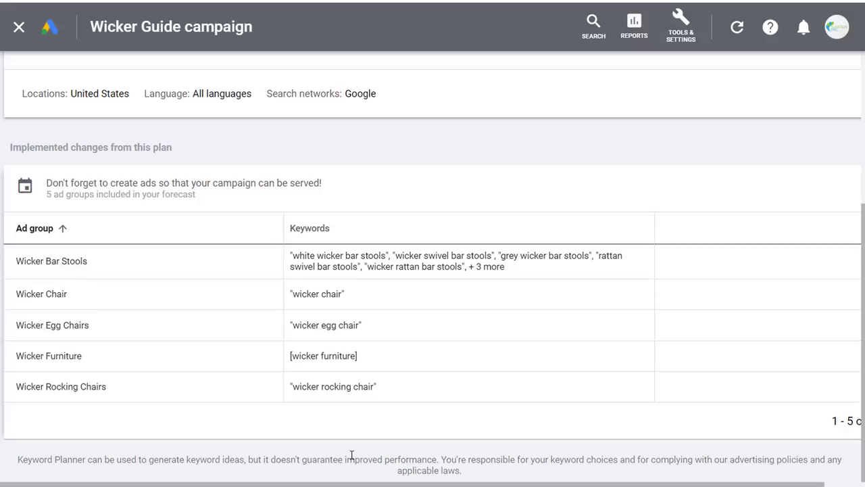
pyautogui.scroll(4, 531, 311)
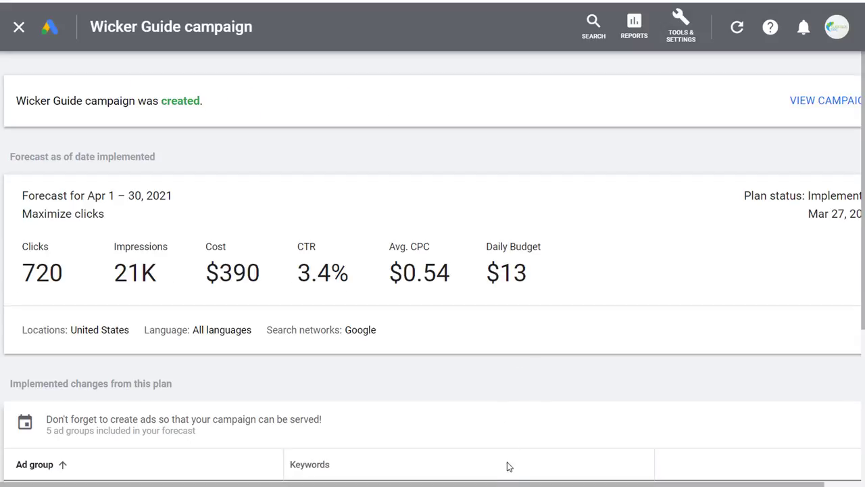
pyautogui.moveTo(510, 484); pyautogui.dragTo(547, 484)
# Open the new campaign's ad group list, and open the keywords of the Wicker Bar Stools ad group.
pyautogui.click(788, 102)
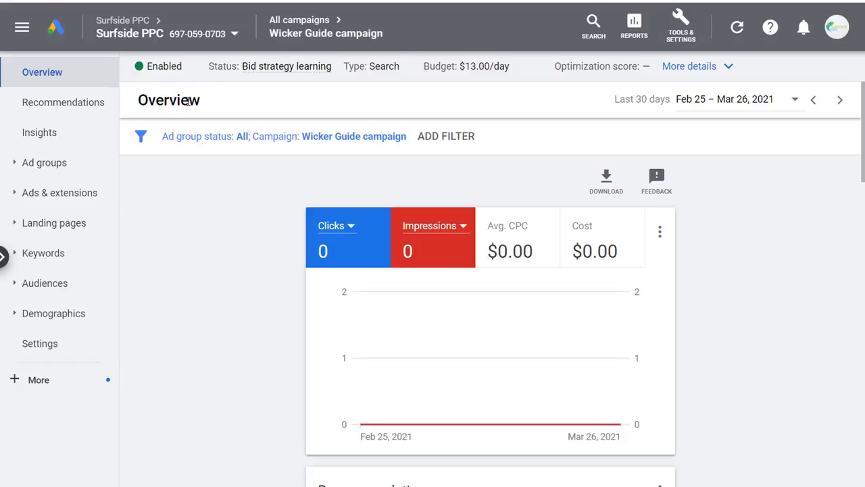
pyautogui.click(67, 168)
pyautogui.click(51, 195)
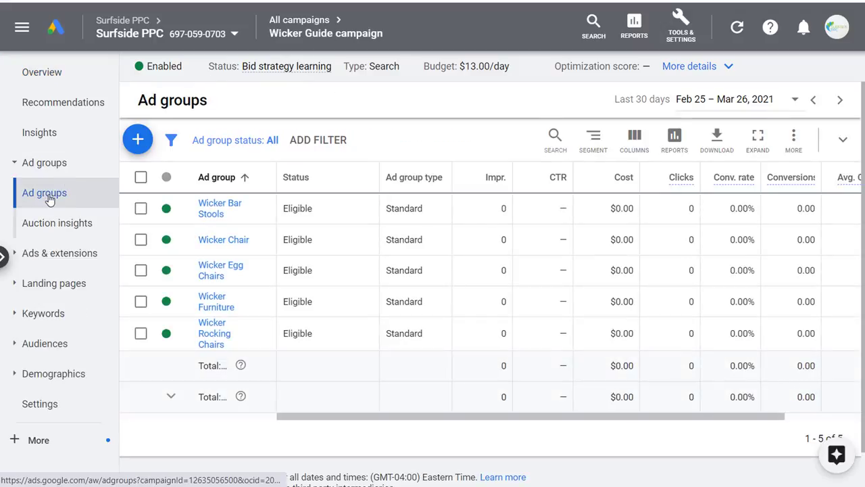
pyautogui.click(210, 210)
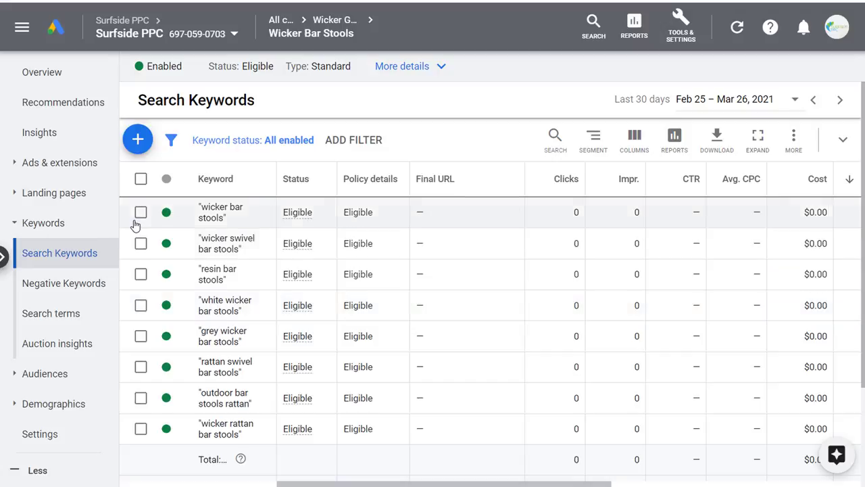
# Start a new responsive search ad in the Wicker Bar Stools ad group.
pyautogui.click(87, 165)
pyautogui.click(50, 196)
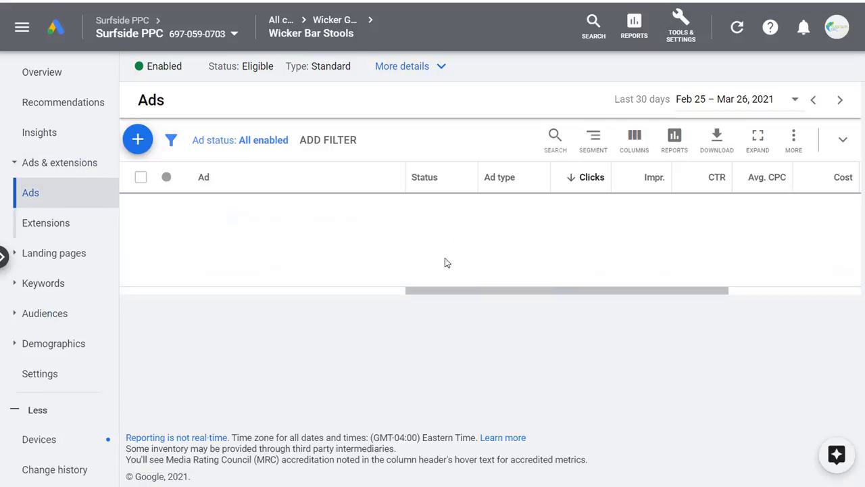
pyautogui.click(279, 225)
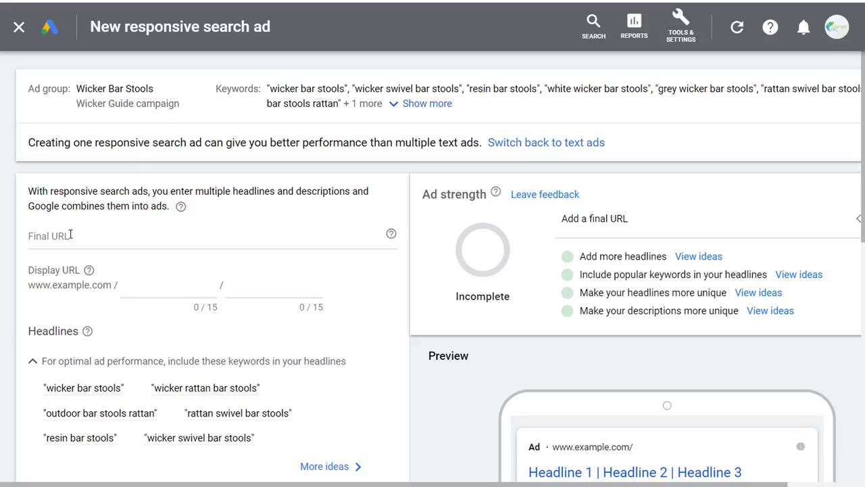
# Set the first display URL path of the responsive search ad to "bar-stools".
pyautogui.click(168, 297)
pyautogui.write('bar-stools')
pyautogui.scroll(-2, 213, 263)
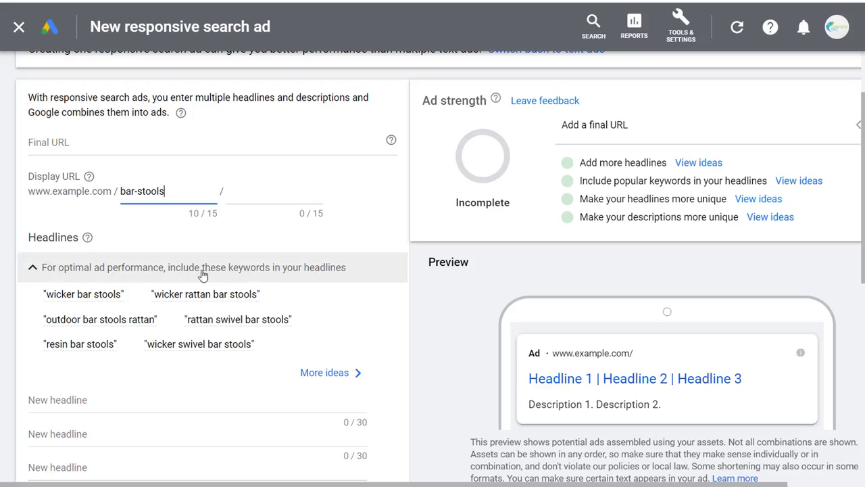
# Enter "Top-Rated Wicker Bar Stools" as the first headline of the ad.
pyautogui.scroll(-2, 389, 332)
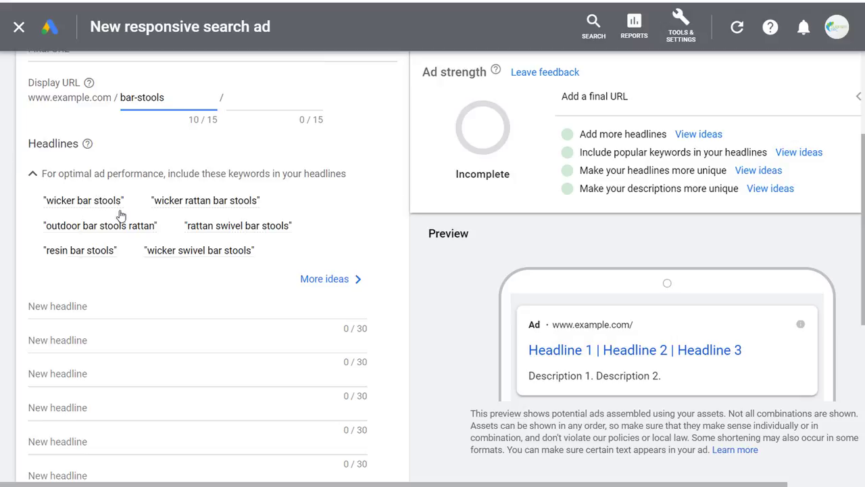
pyautogui.moveTo(191, 258)
pyautogui.click(80, 308)
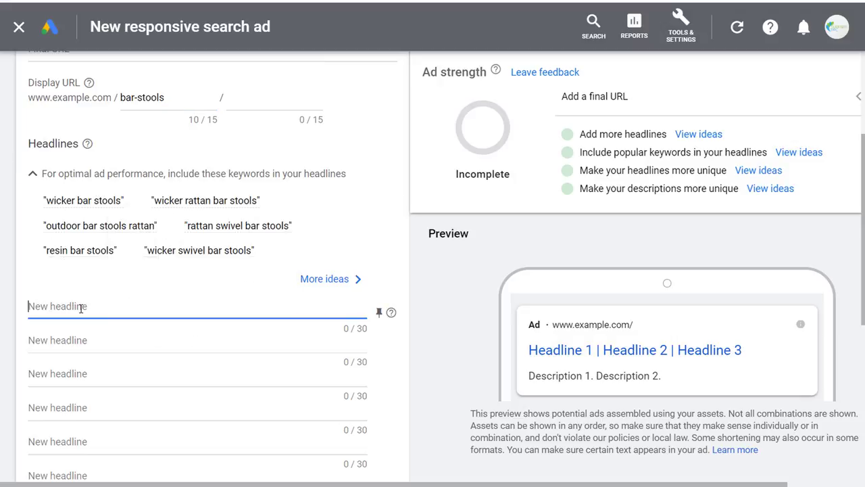
pyautogui.write('Top-Rated Wicker Bar Stools')
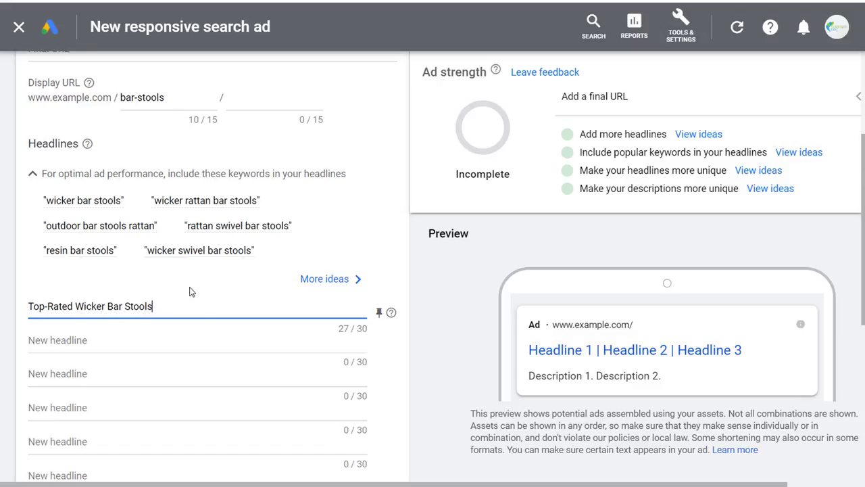
# Add two more headline fields and two more description fields to the ad, and try to save it and create extensions.
pyautogui.scroll(-4, 189, 291)
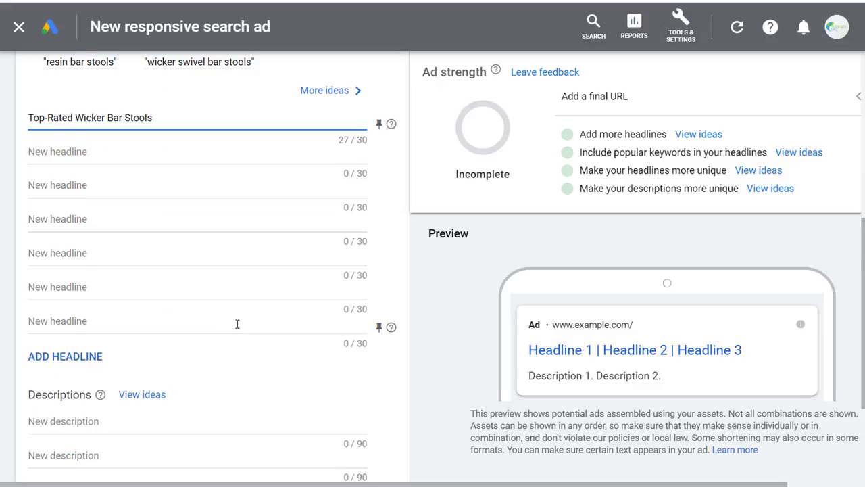
pyautogui.click(64, 308)
pyautogui.click(58, 336)
pyautogui.scroll(-2, 61, 341)
pyautogui.click(72, 406)
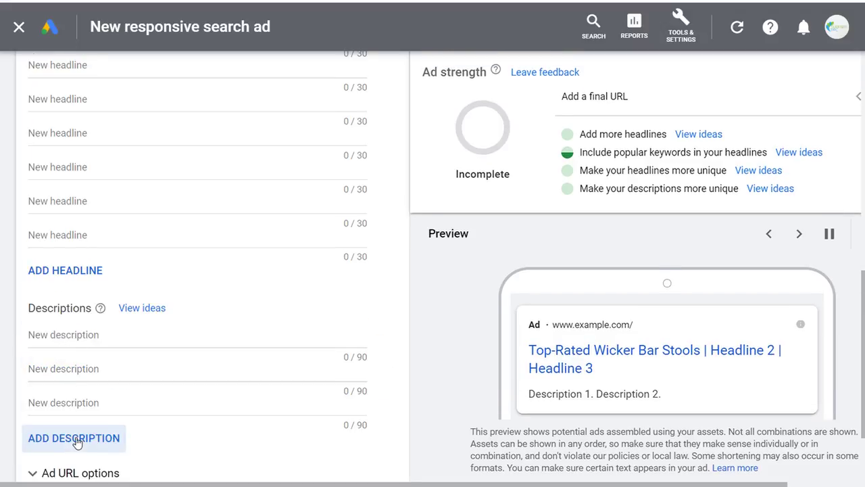
pyautogui.click(76, 438)
pyautogui.scroll(-2, 77, 405)
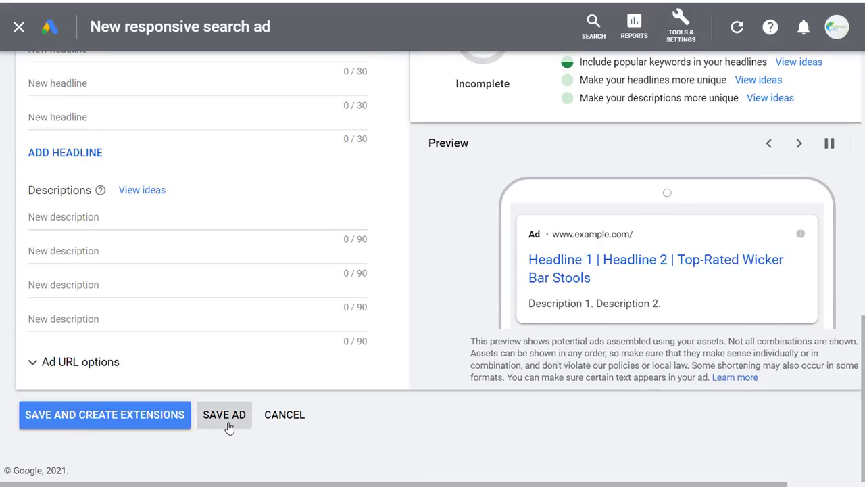
pyautogui.click(141, 415)
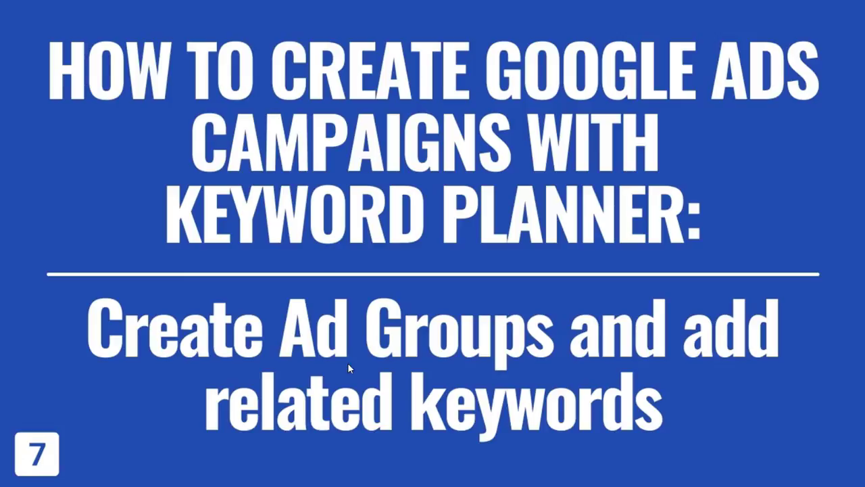
# Switch to the Keyword Stats workbook in Excel and review the wicker keywords and their search volumes from the end of the list to its start.
pyautogui.click(438, 433)
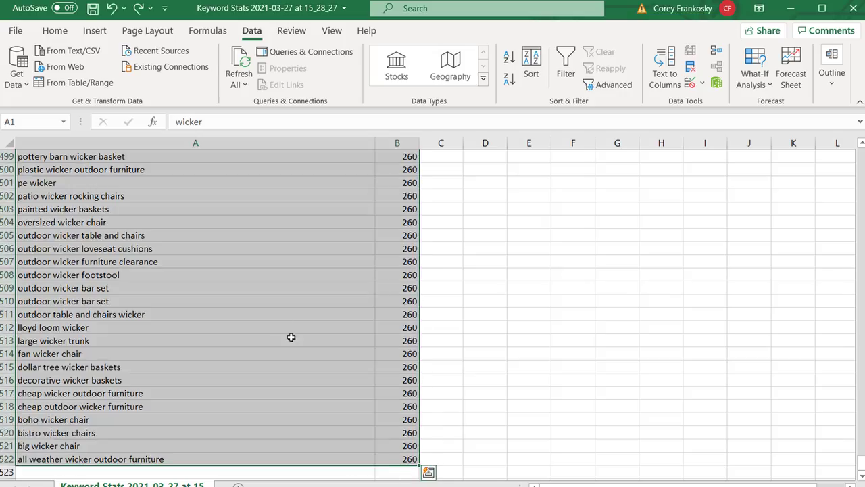
pyautogui.click(243, 255)
pyautogui.scroll(19, 243, 255)
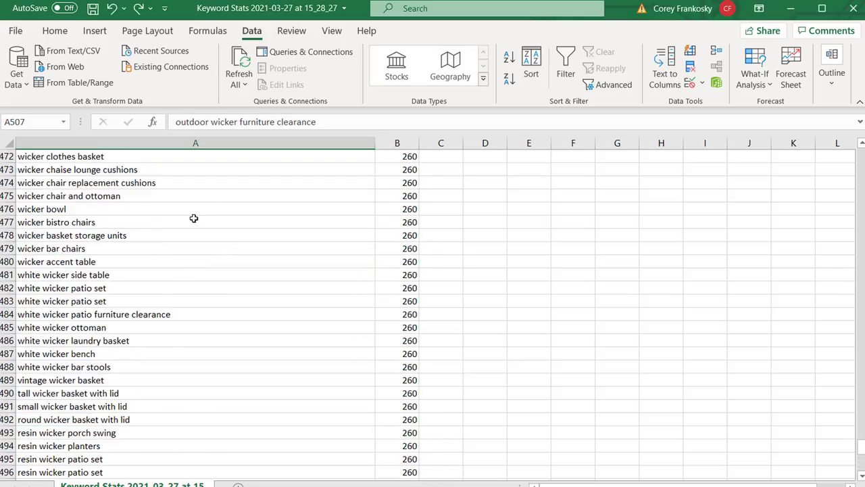
pyautogui.scroll(9, 342, 342)
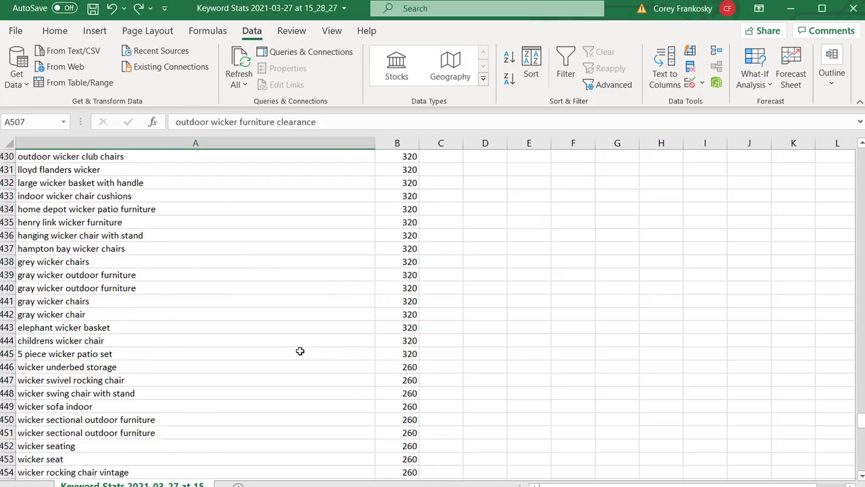
pyautogui.scroll(5, 285, 342)
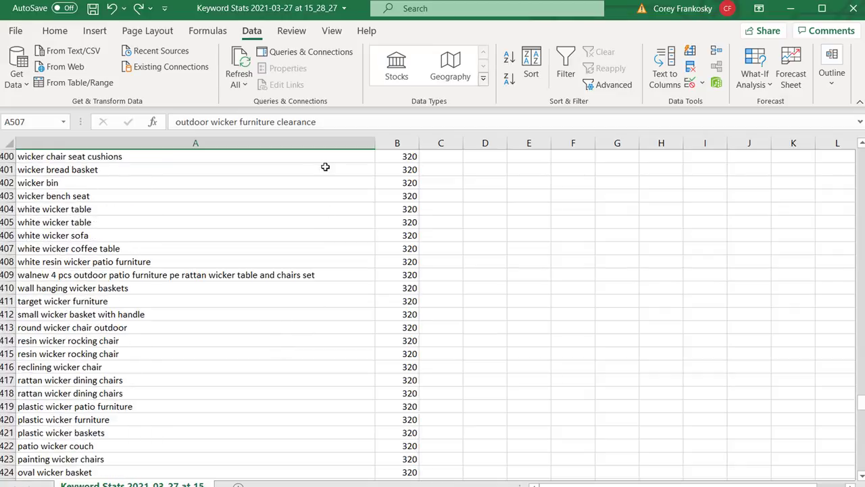
pyautogui.click(392, 196)
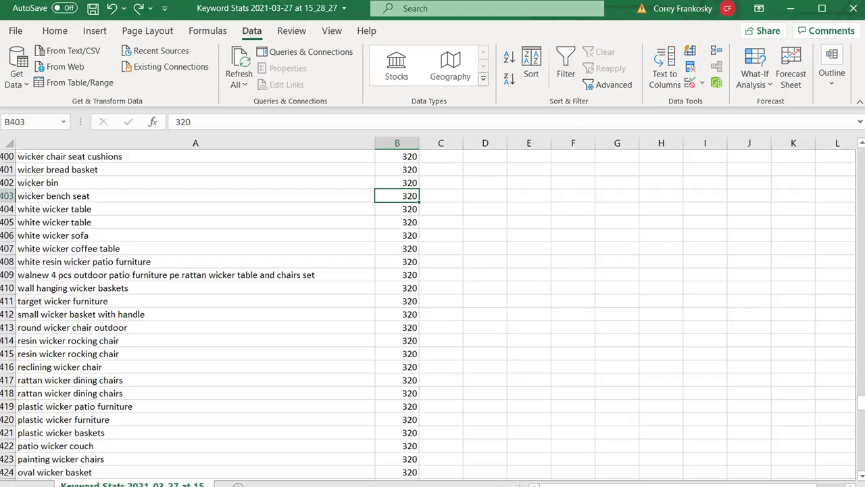
pyautogui.moveTo(860, 402); pyautogui.dragTo(861, 155)
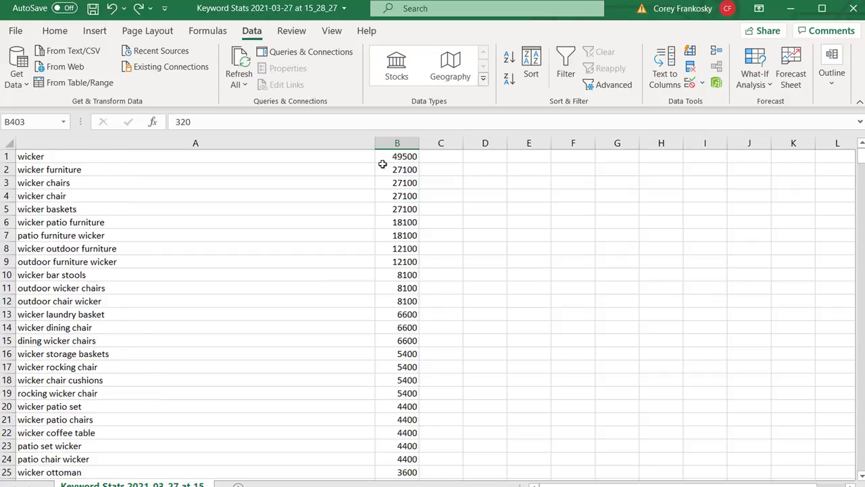
pyautogui.moveTo(82, 158); pyautogui.dragTo(108, 446)
pyautogui.click(153, 366)
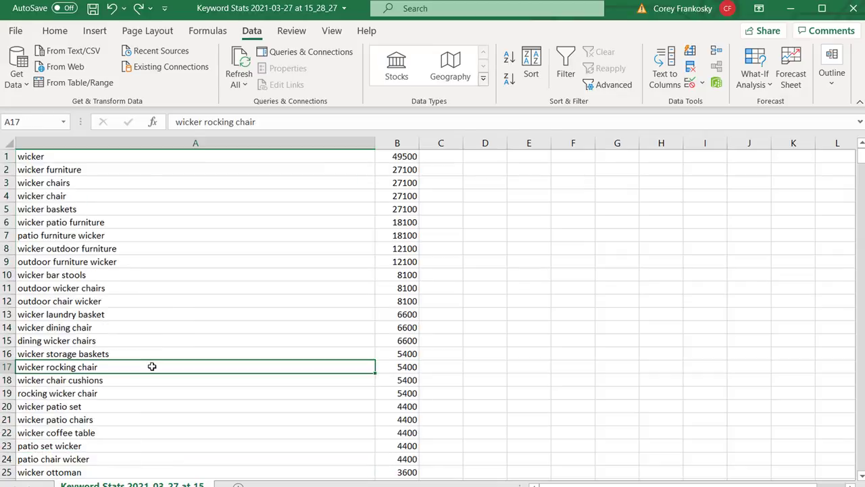